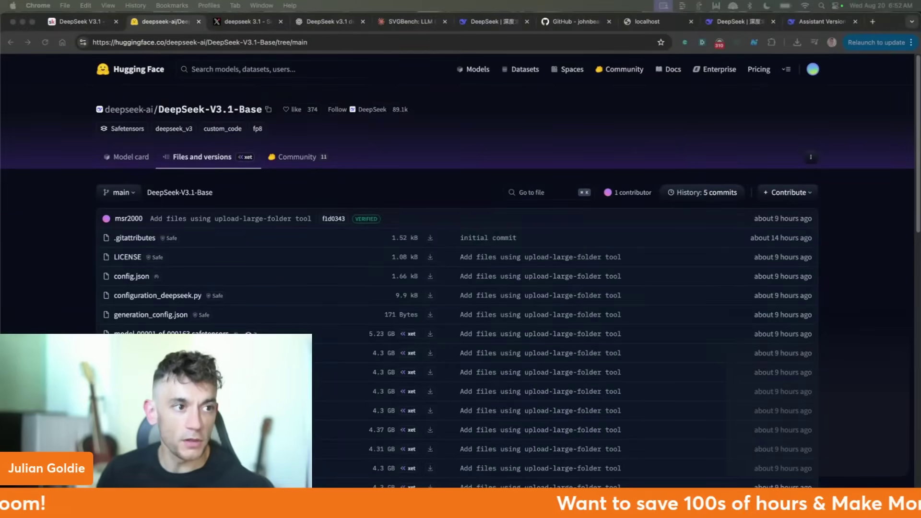
Bring the browser forward and return to the DeepSeek-V3.1-Base Files and versions page.
{"action": "left_click", "coordinate": [426, 125]}
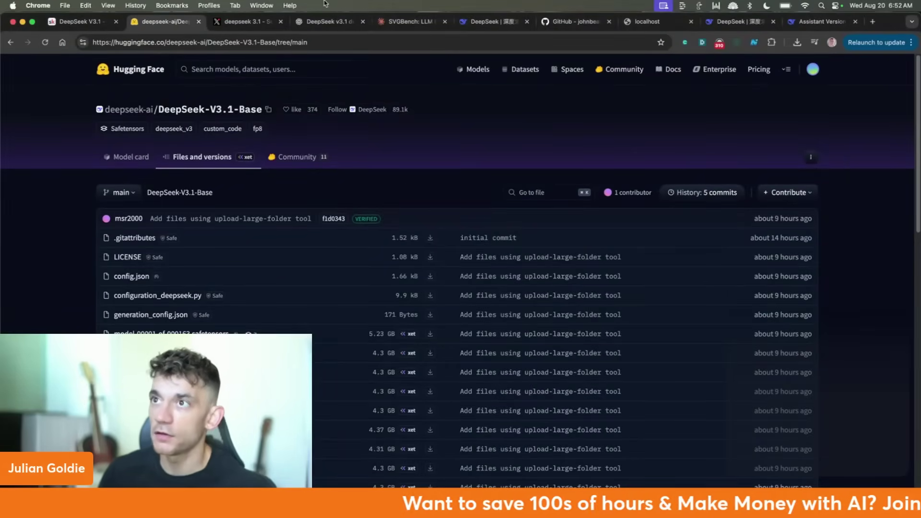
{"action": "left_click", "coordinate": [499, 27]}
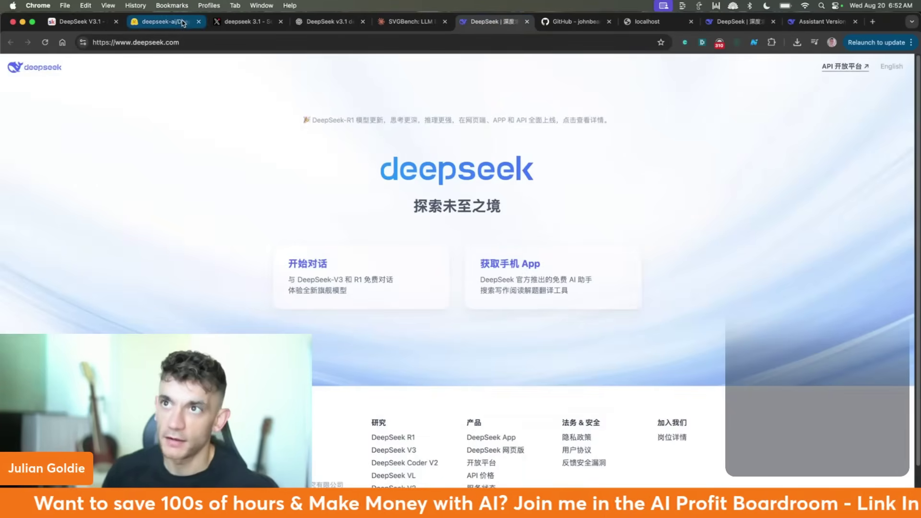
{"action": "left_click", "coordinate": [185, 23]}
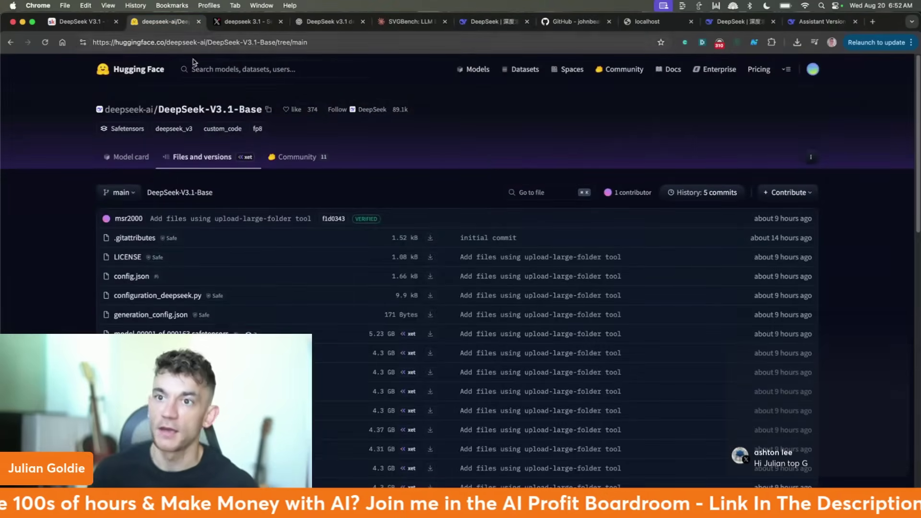
Zoom in and scroll through the list of 163 safetensors model shards.
{"action": "scroll", "coordinate": [201, 271], "scroll_direction": "down", "scroll_amount": 1}
{"action": "scroll", "coordinate": [201, 271], "scroll_direction": "down", "scroll_amount": 1}
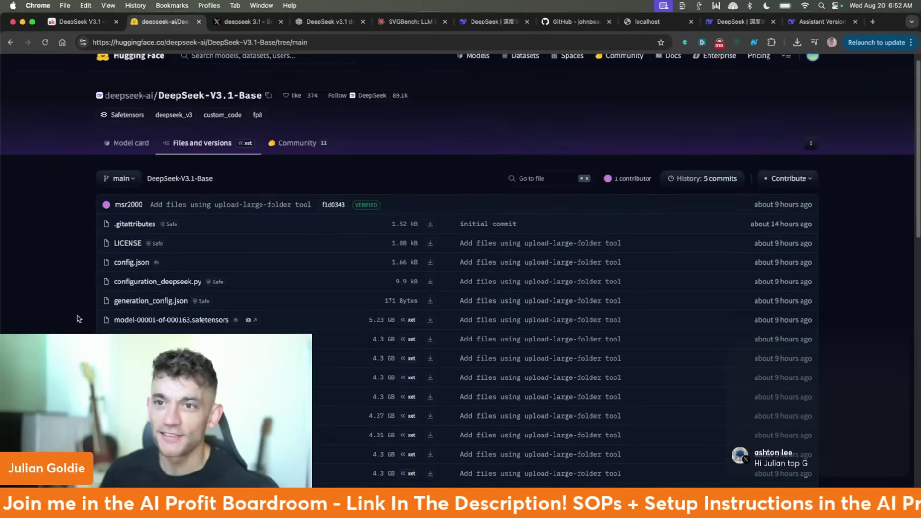
{"action": "key", "text": "super+equal"}
{"action": "key", "text": "super+equal"}
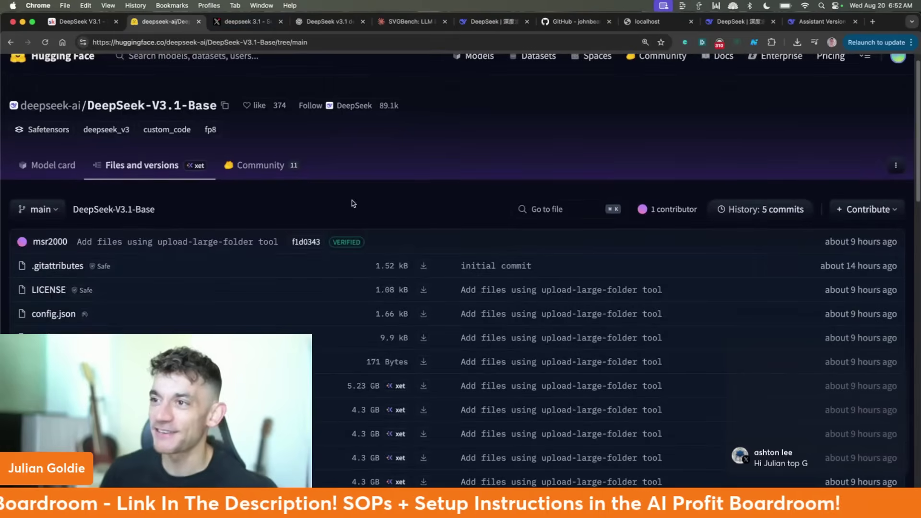
{"action": "scroll", "coordinate": [634, 331], "scroll_direction": "down", "scroll_amount": 20}
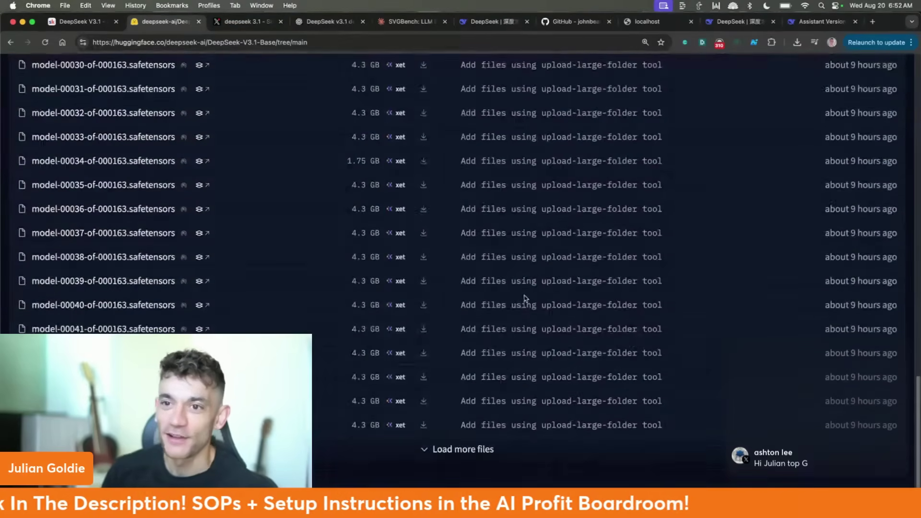
{"action": "scroll", "coordinate": [525, 300], "scroll_direction": "up", "scroll_amount": 20}
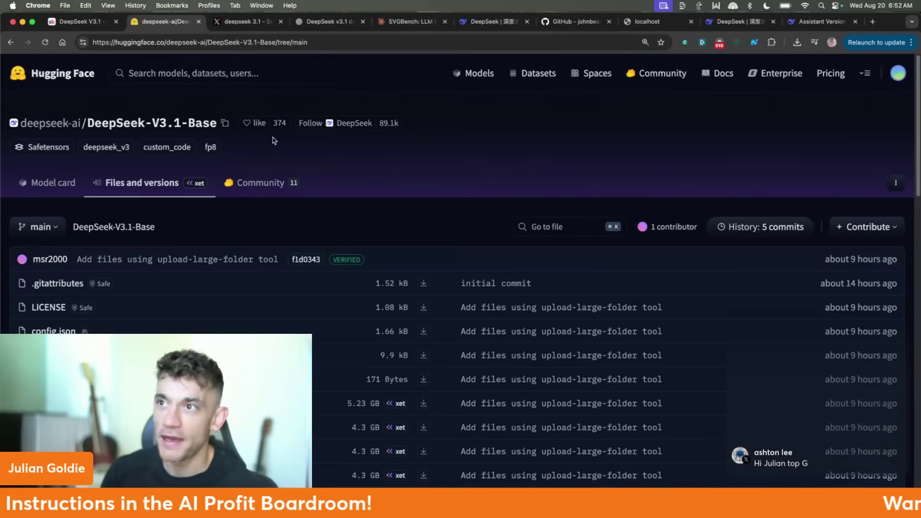
View the empty DeepSeek-V3.1-Base model card and the DeepSeek-V3.1 collection.
{"action": "left_click", "coordinate": [52, 187]}
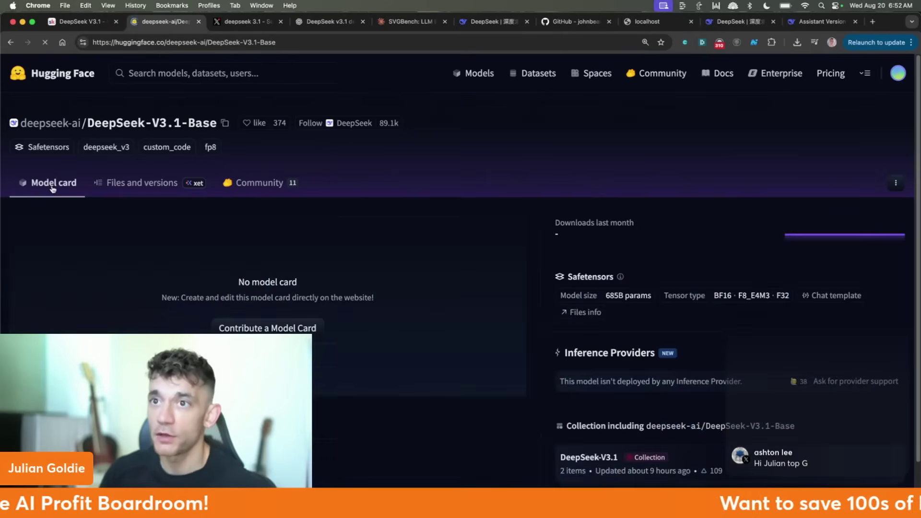
{"action": "scroll", "coordinate": [522, 267], "scroll_direction": "down", "scroll_amount": 2}
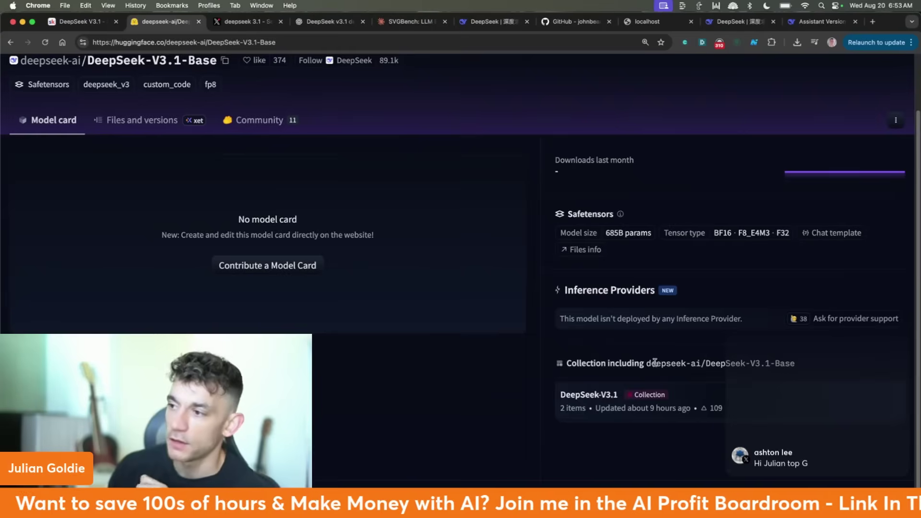
{"action": "left_click", "coordinate": [591, 395]}
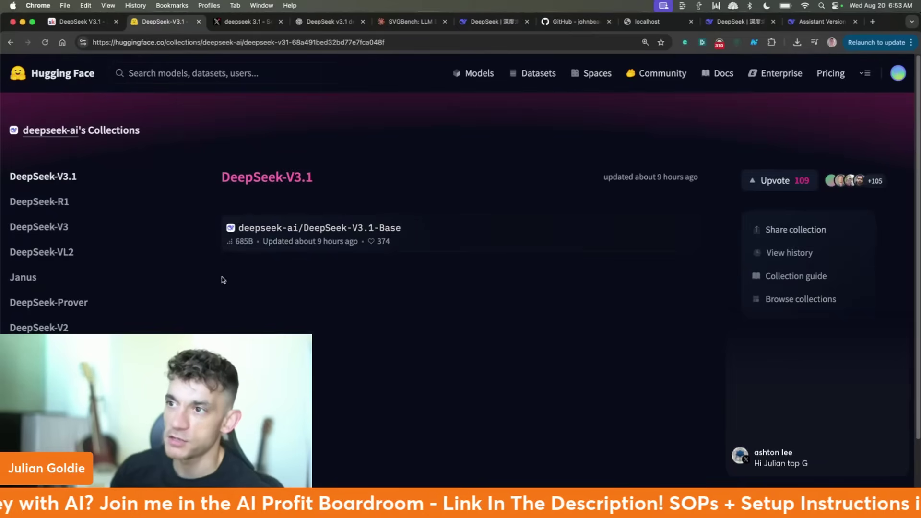
Return to the model page, view Community discussions, then the X results for 'deepseek 3.1'.
{"action": "left_click", "coordinate": [290, 240]}
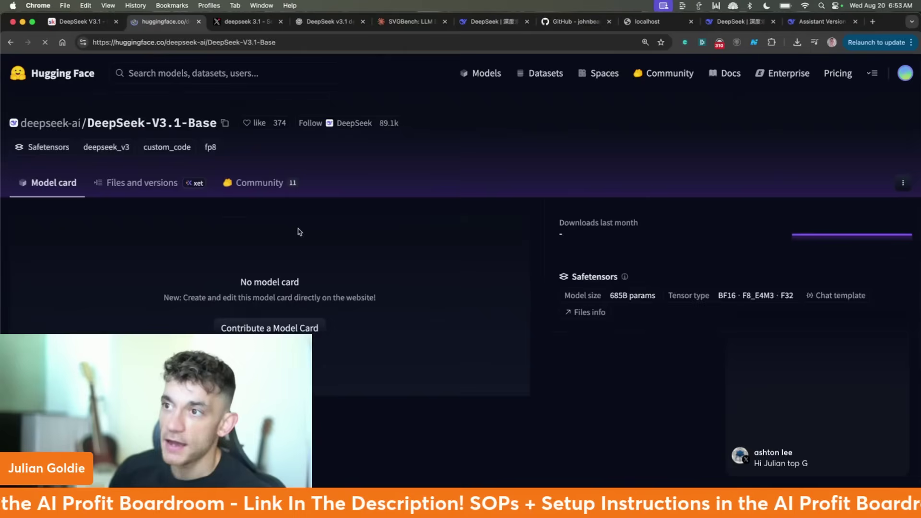
{"action": "left_click", "coordinate": [264, 191]}
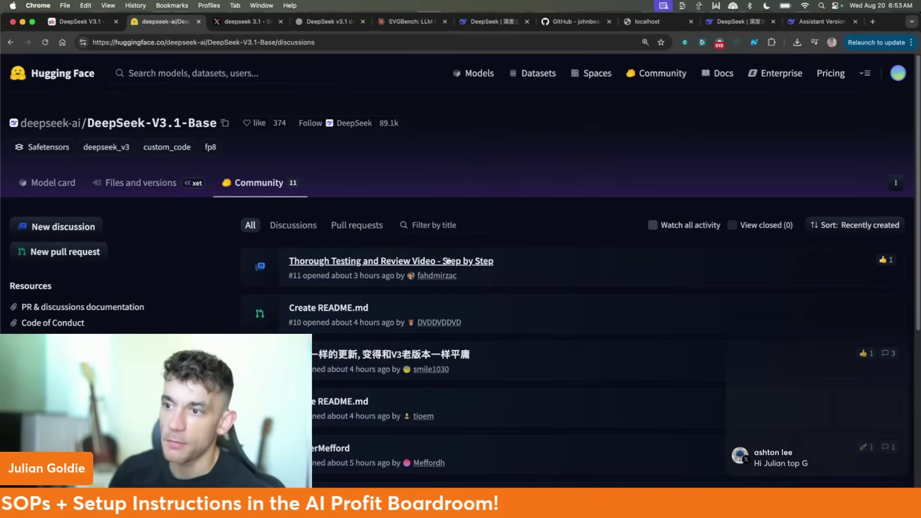
{"action": "left_click", "coordinate": [243, 21]}
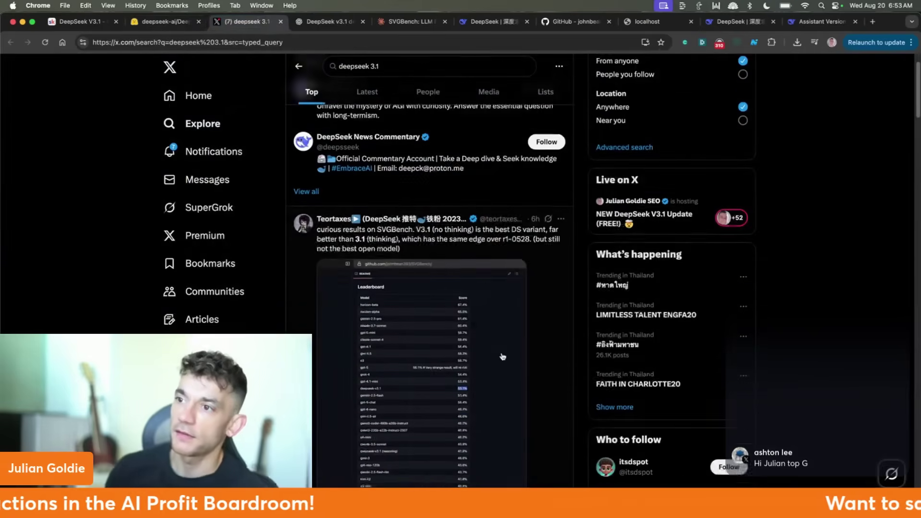
At 150% zoom, read the SVGBench leaderboard image in the X post, then go to DeepSeek.
{"action": "scroll", "coordinate": [503, 356], "scroll_direction": "down", "scroll_amount": 1}
{"action": "key", "text": "super+equal"}
{"action": "key", "text": "super+equal"}
{"action": "key", "text": "super+equal"}
{"action": "scroll", "coordinate": [528, 263], "scroll_direction": "down", "scroll_amount": 2}
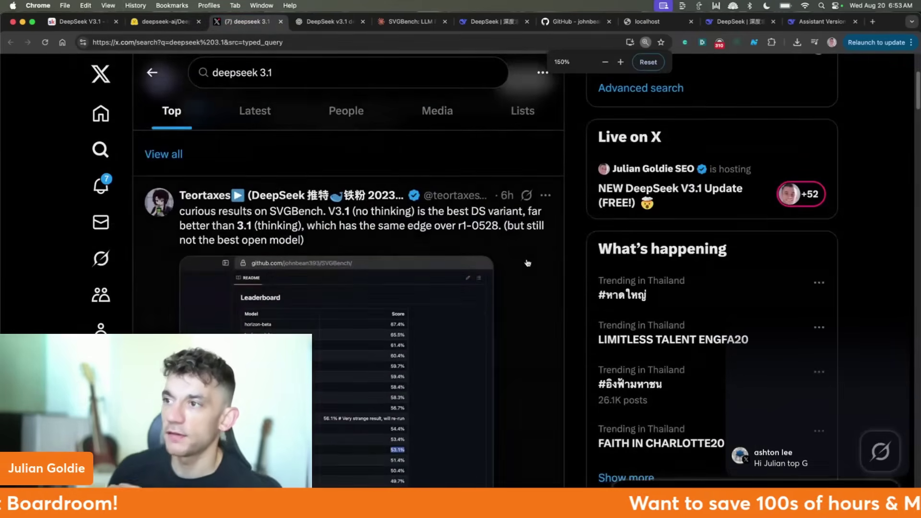
{"action": "scroll", "coordinate": [384, 201], "scroll_direction": "down", "scroll_amount": 1}
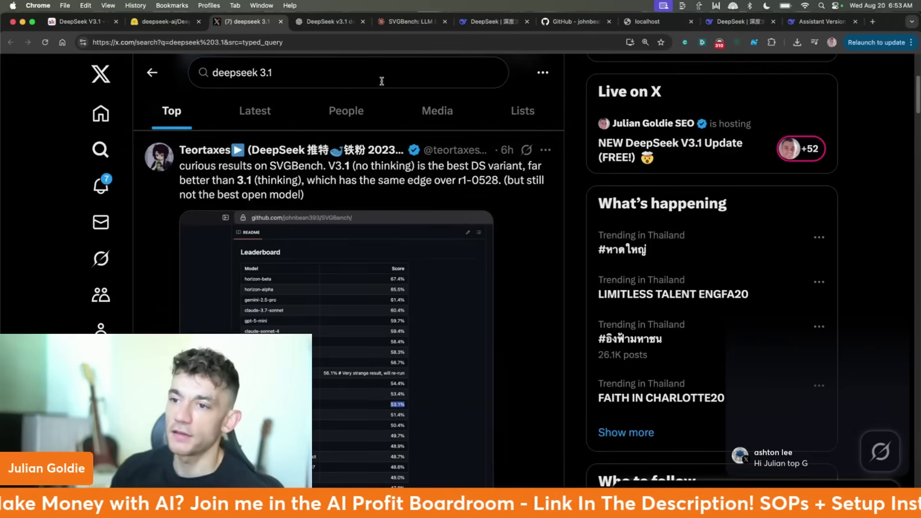
{"action": "scroll", "coordinate": [426, 303], "scroll_direction": "down", "scroll_amount": 4}
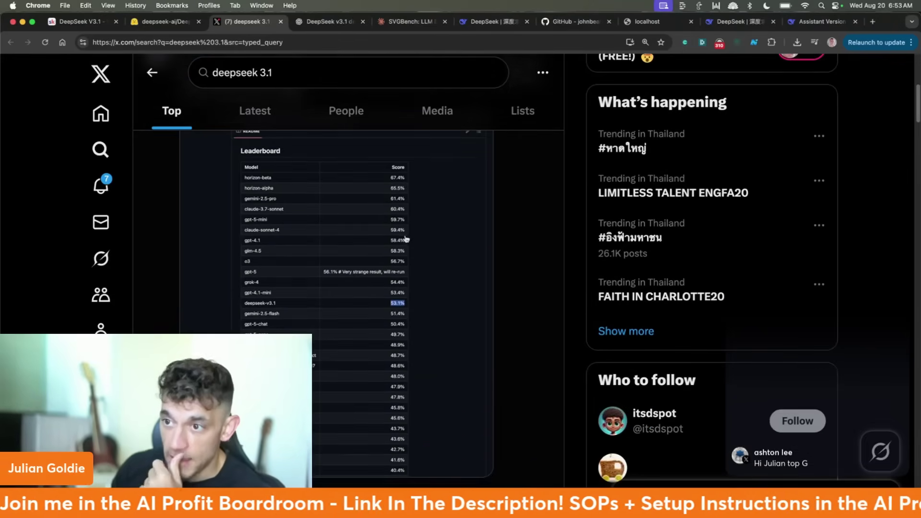
{"action": "scroll", "coordinate": [414, 233], "scroll_direction": "up", "scroll_amount": 3}
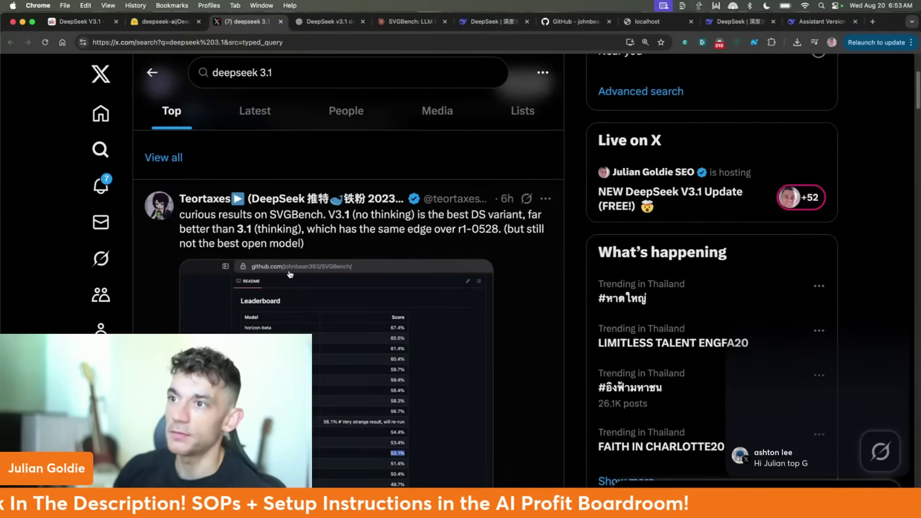
{"action": "scroll", "coordinate": [326, 255], "scroll_direction": "down", "scroll_amount": 2}
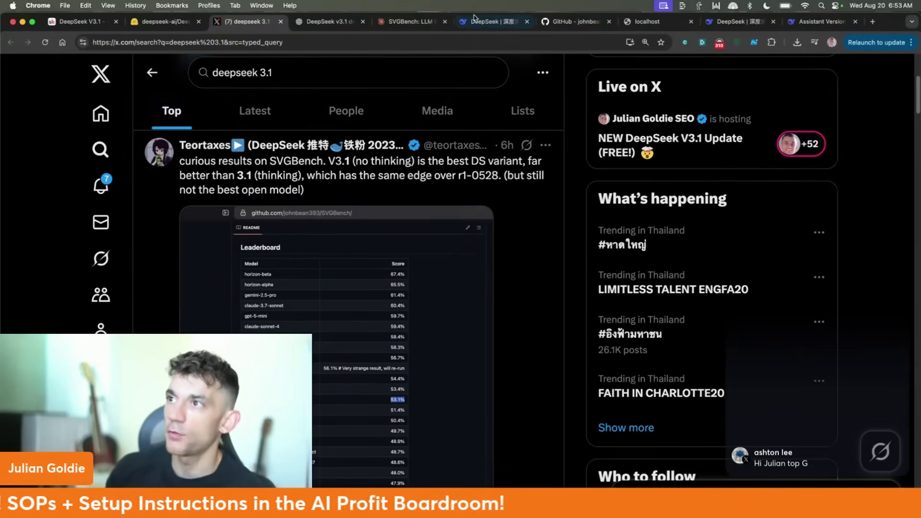
{"action": "left_click", "coordinate": [723, 25]}
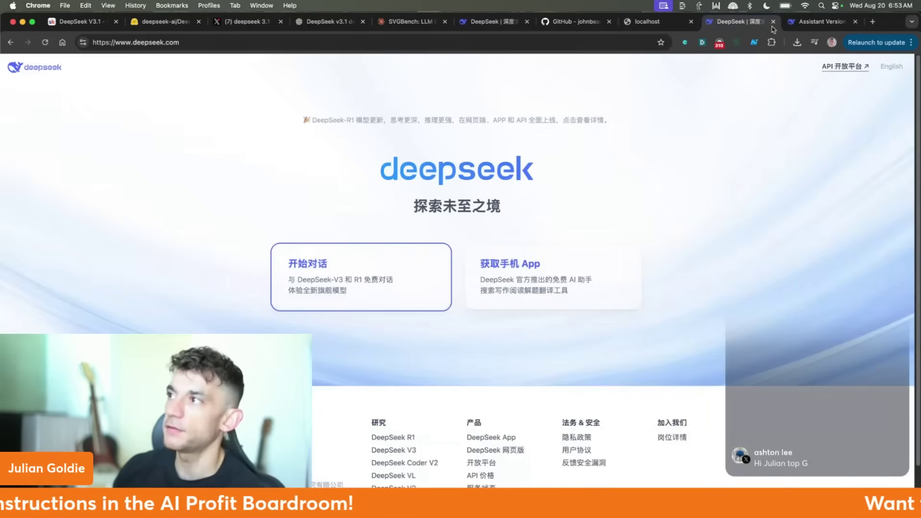
Look over the version-overview and Schema Shogun puzzle chats, highlighting the question and reasoning.
{"action": "left_click", "coordinate": [818, 22]}
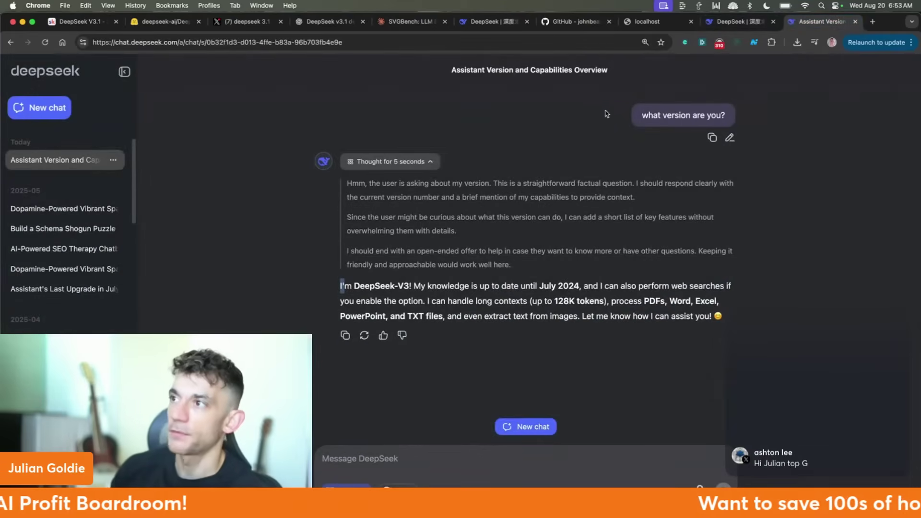
{"action": "left_click_drag", "start_coordinate": [607, 114], "coordinate": [751, 113]}
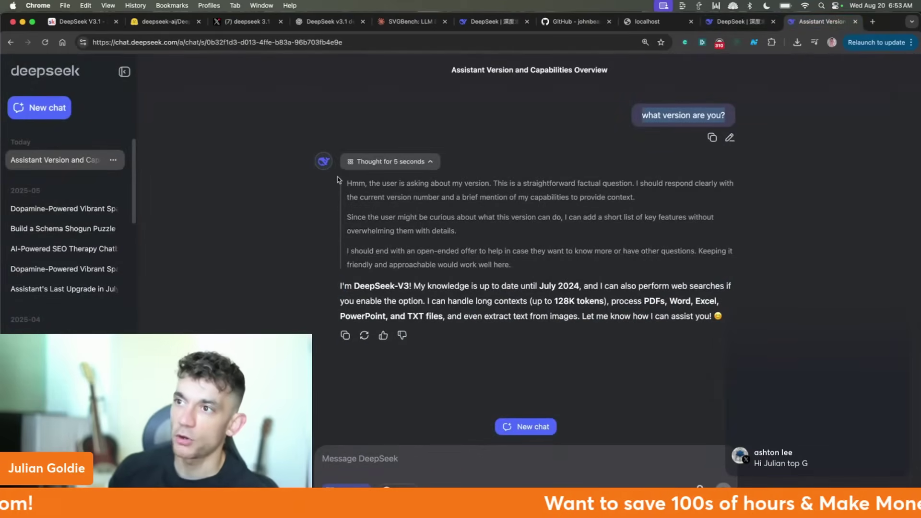
{"action": "left_click_drag", "start_coordinate": [345, 182], "coordinate": [367, 179]}
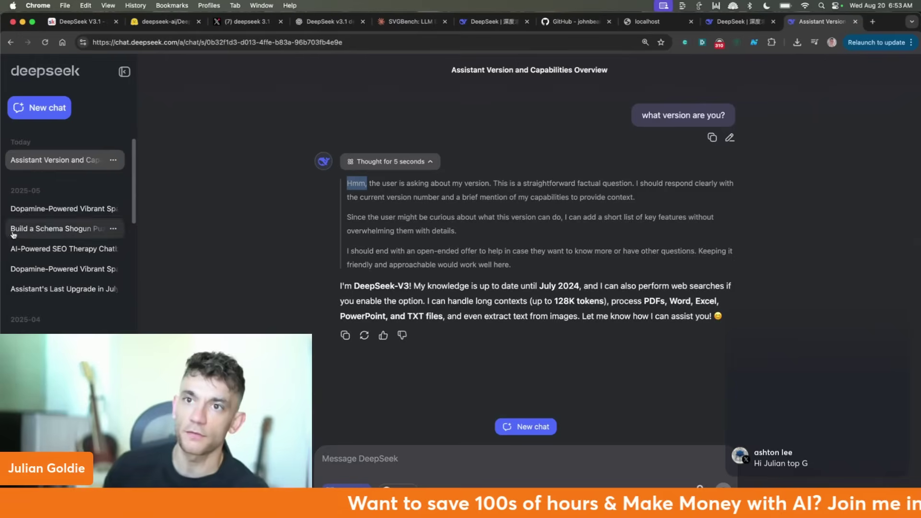
{"action": "left_click", "coordinate": [50, 229]}
{"action": "scroll", "coordinate": [456, 149], "scroll_direction": "up", "scroll_amount": 20}
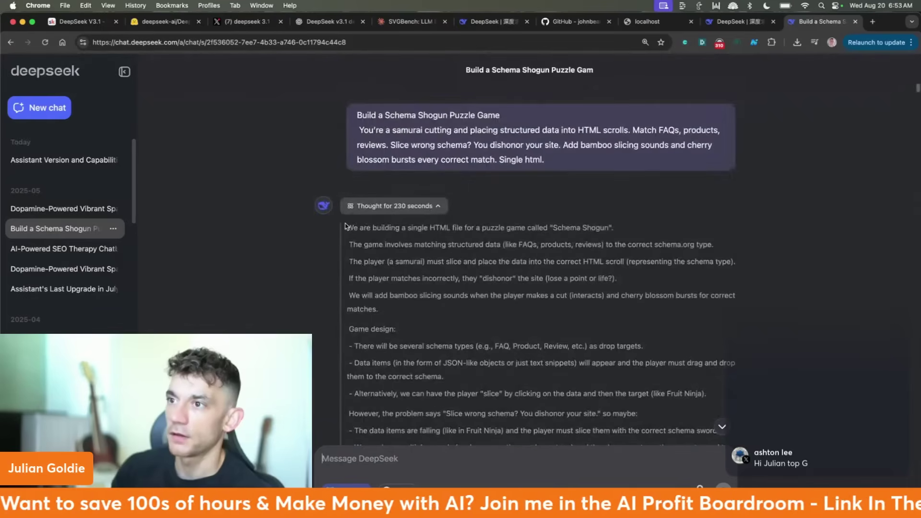
{"action": "left_click_drag", "start_coordinate": [346, 227], "coordinate": [403, 263]}
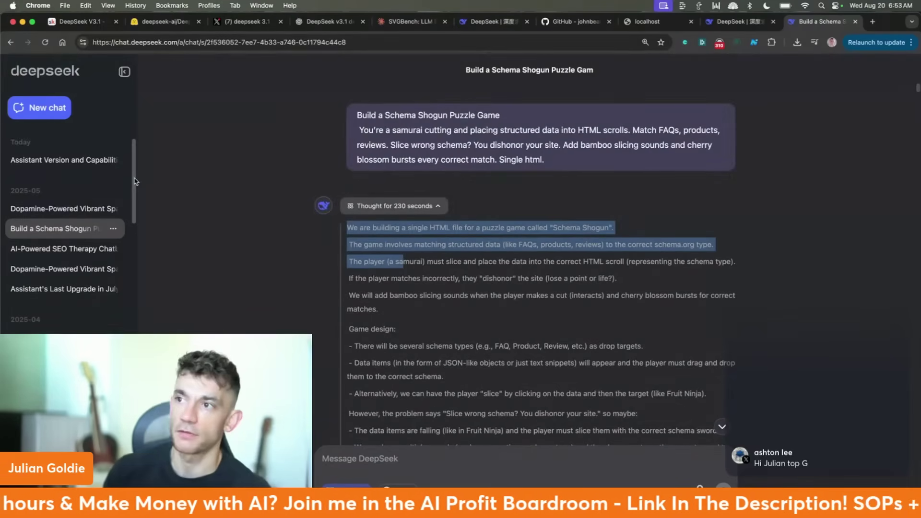
{"action": "left_click", "coordinate": [317, 279]}
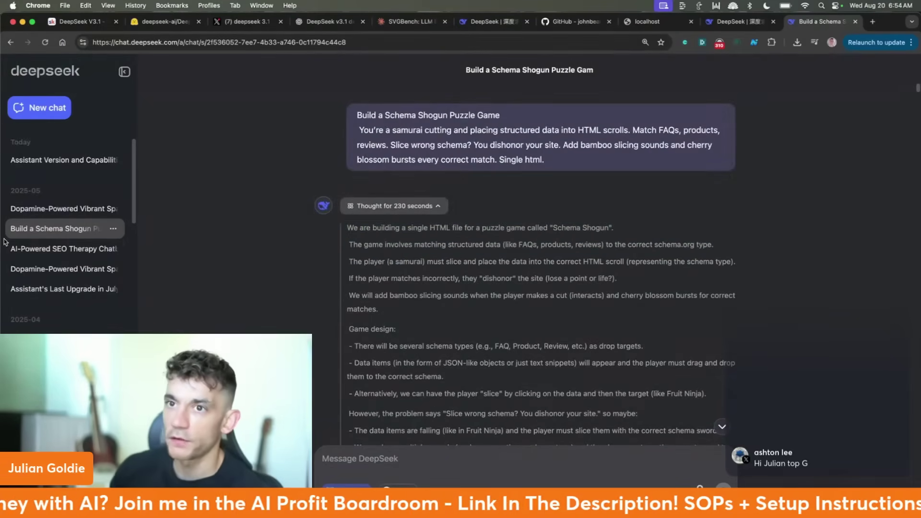
Highlight the reply stating it is DeepSeek-V3 with up to 128K-token context.
{"action": "left_click", "coordinate": [62, 161]}
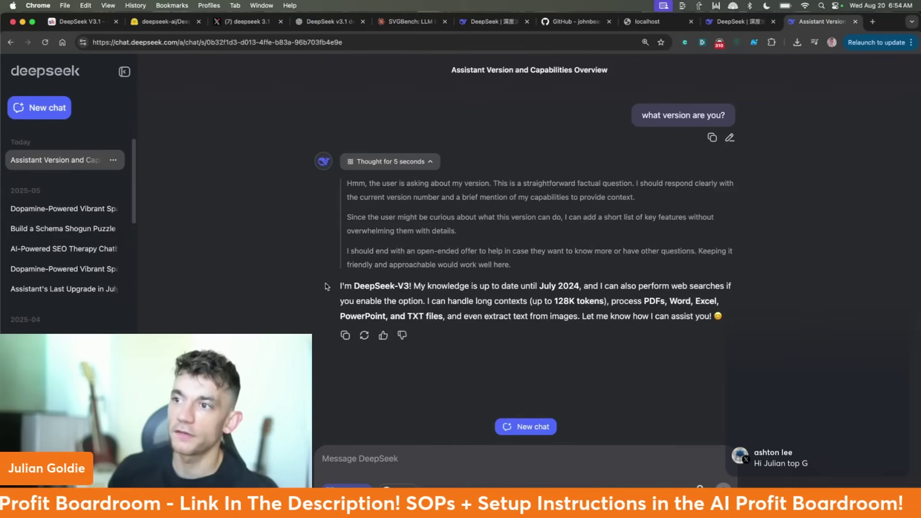
{"action": "left_click_drag", "start_coordinate": [325, 286], "coordinate": [718, 303]}
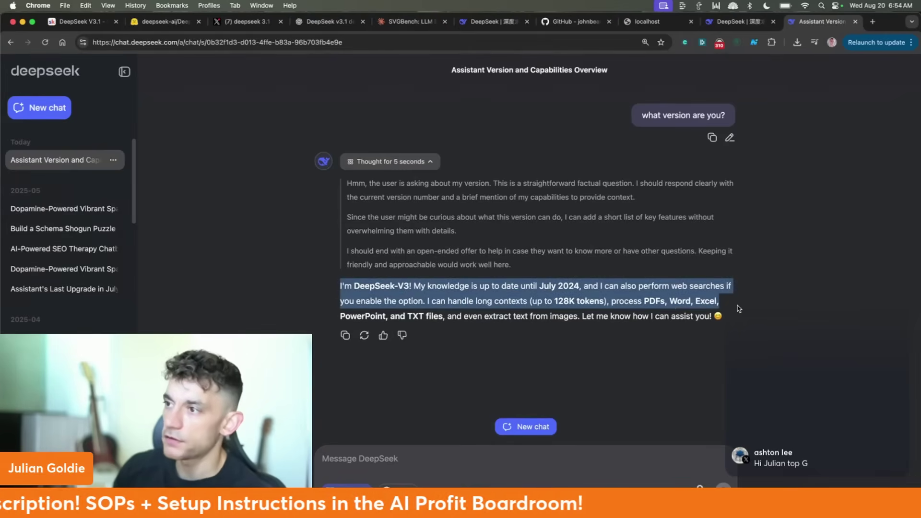
{"action": "left_click", "coordinate": [579, 313]}
{"action": "left_click_drag", "start_coordinate": [528, 297], "coordinate": [592, 303]}
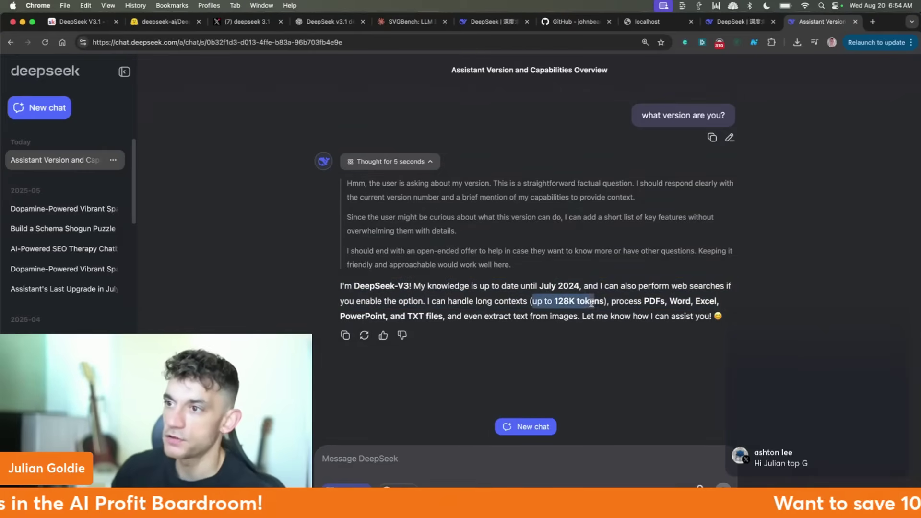
{"action": "left_click", "coordinate": [603, 312]}
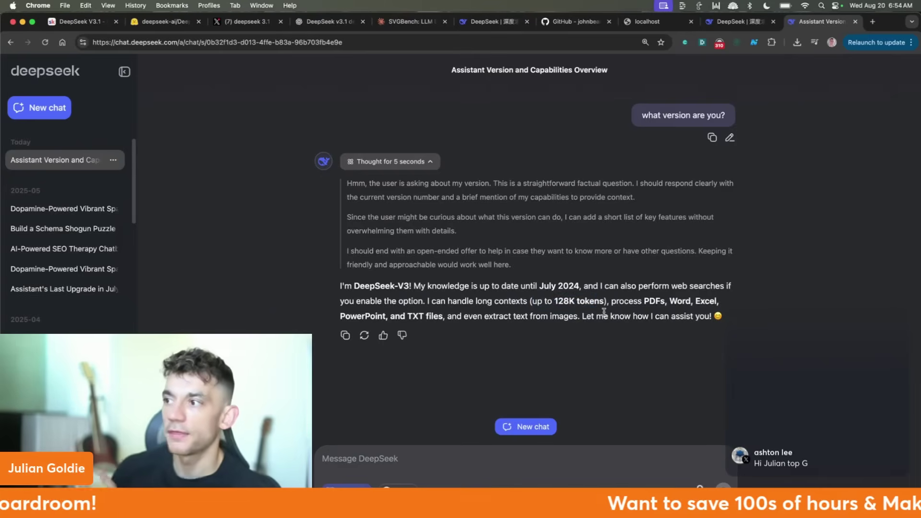
{"action": "left_click_drag", "start_coordinate": [410, 283], "coordinate": [347, 288]}
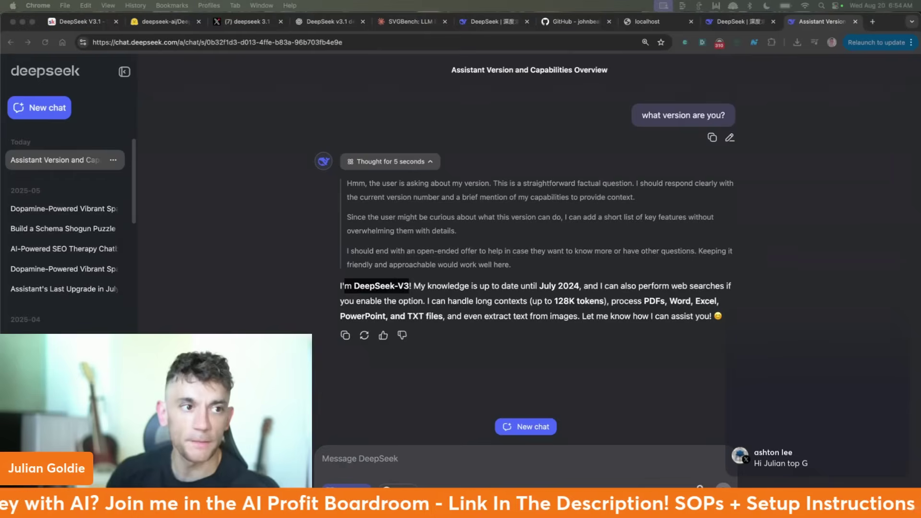
In a new chat, send 'design a nice ping pong game', then close the localhost tab.
{"action": "left_click", "coordinate": [43, 116]}
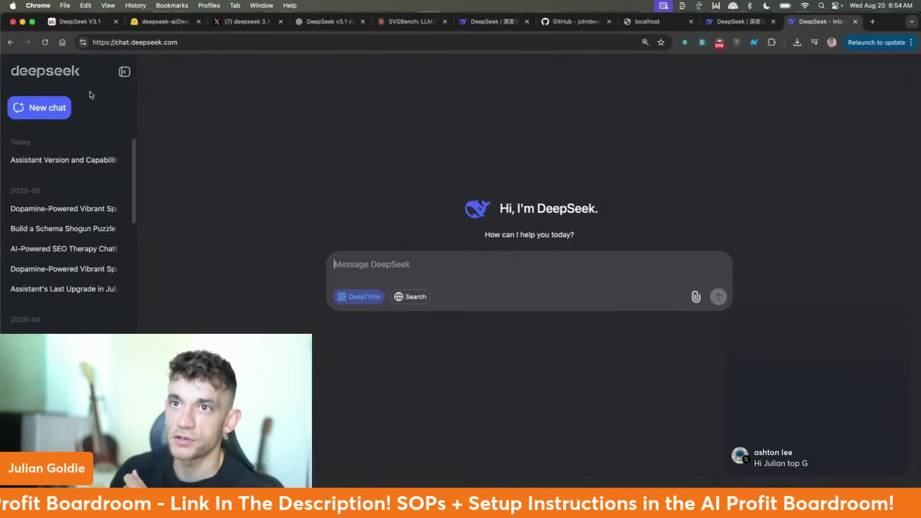
{"action": "left_click", "coordinate": [217, 41]}
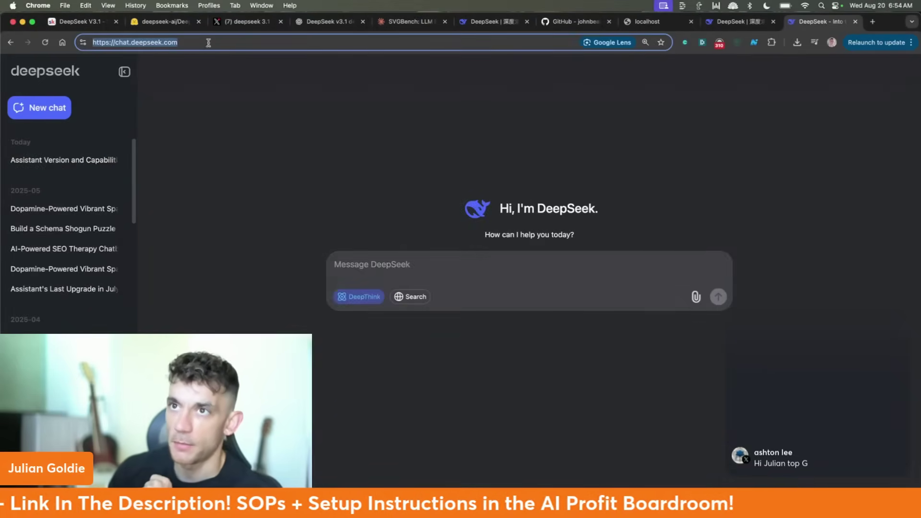
{"action": "left_click", "coordinate": [326, 133]}
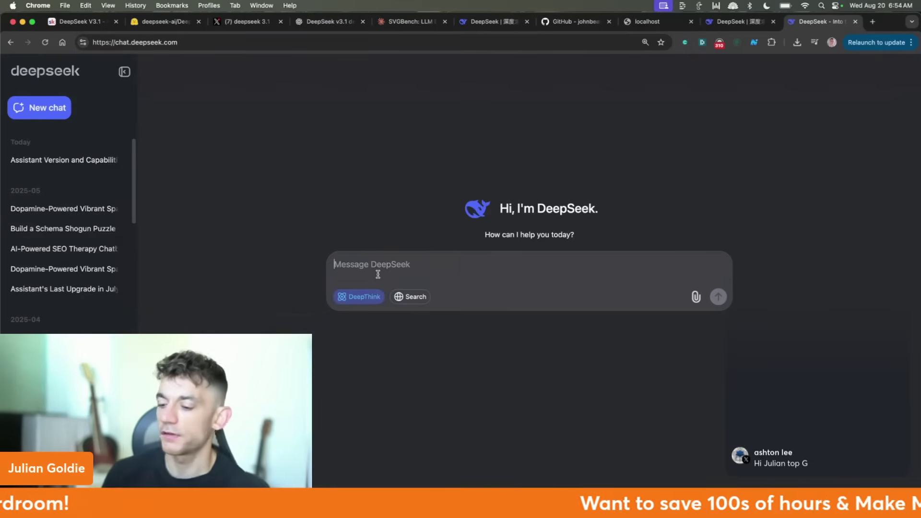
{"action": "type", "text": "design a ni"}
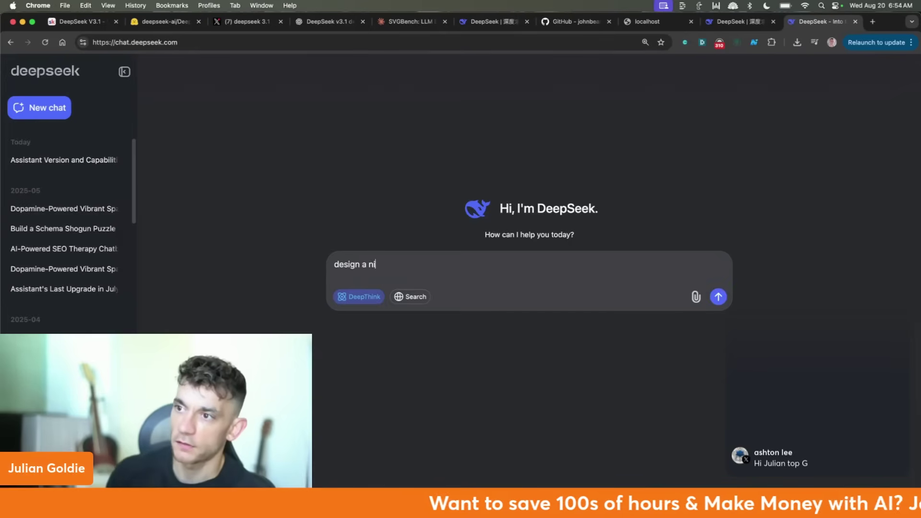
{"action": "type", "text": "ce ping pong game"}
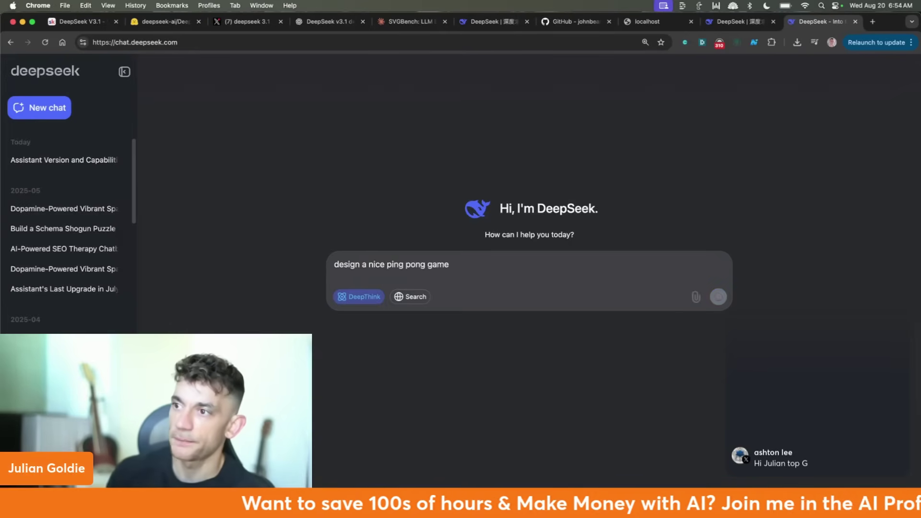
{"action": "key", "text": "Return"}
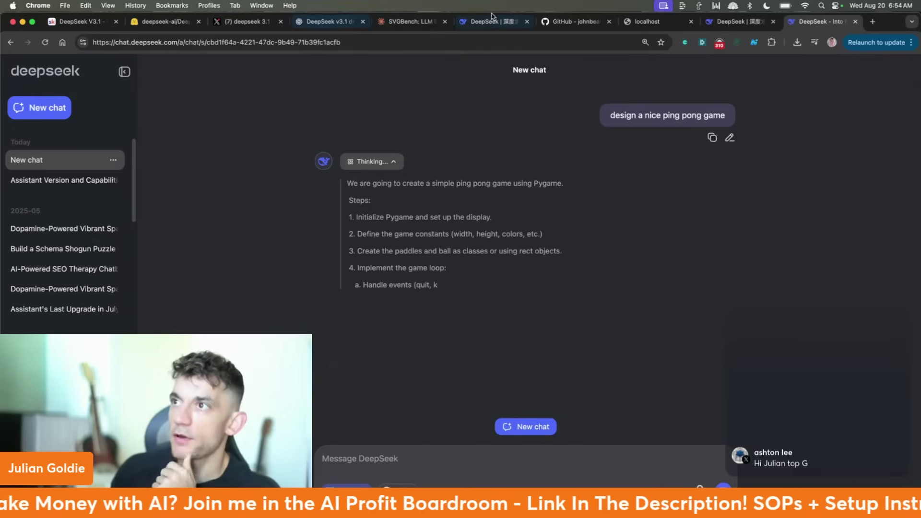
{"action": "left_click", "coordinate": [624, 21]}
{"action": "key", "text": "ctrl+w"}
Read the SVGBench README Leaderboard and Usage sections, then move to the Skool lesson.
{"action": "scroll", "coordinate": [241, 210], "scroll_direction": "down", "scroll_amount": 8}
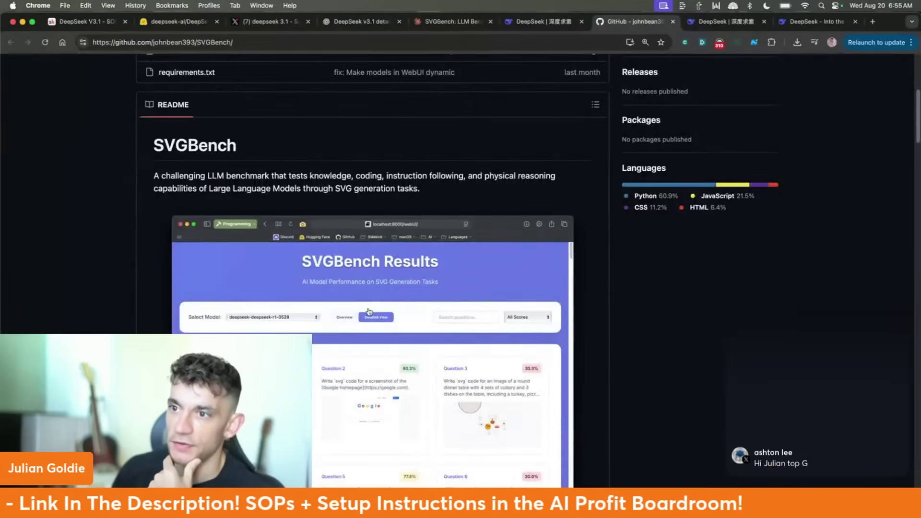
{"action": "scroll", "coordinate": [241, 211], "scroll_direction": "down", "scroll_amount": 3}
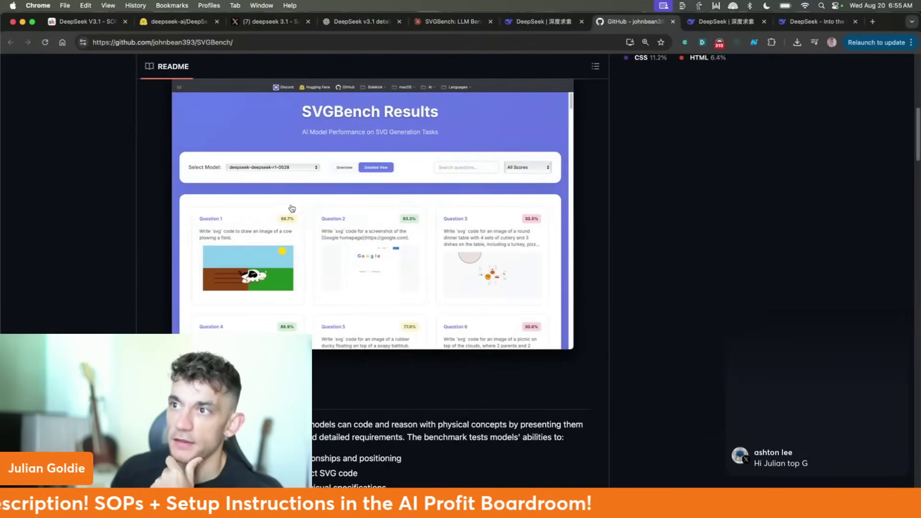
{"action": "scroll", "coordinate": [318, 271], "scroll_direction": "down", "scroll_amount": 5}
{"action": "scroll", "coordinate": [320, 238], "scroll_direction": "down", "scroll_amount": 7}
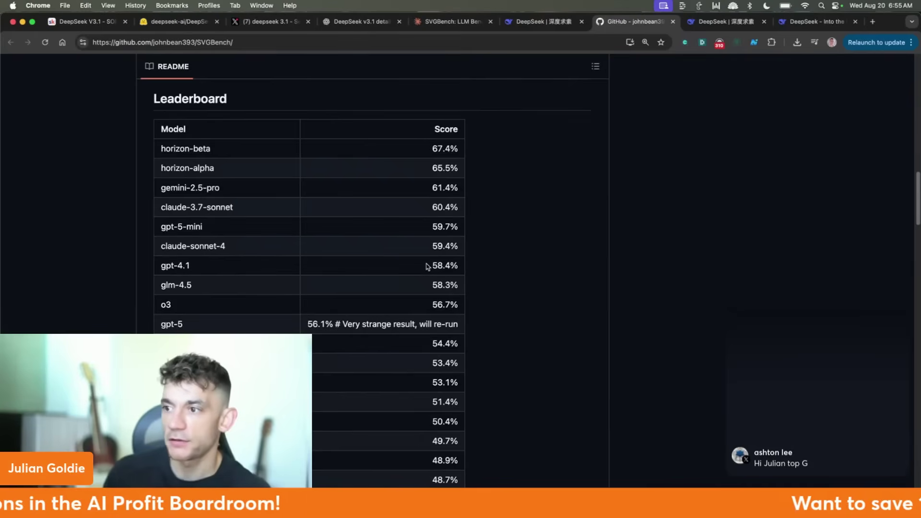
{"action": "scroll", "coordinate": [435, 283], "scroll_direction": "up", "scroll_amount": 15}
{"action": "scroll", "coordinate": [436, 303], "scroll_direction": "up", "scroll_amount": 5}
{"action": "scroll", "coordinate": [290, 219], "scroll_direction": "down", "scroll_amount": 4}
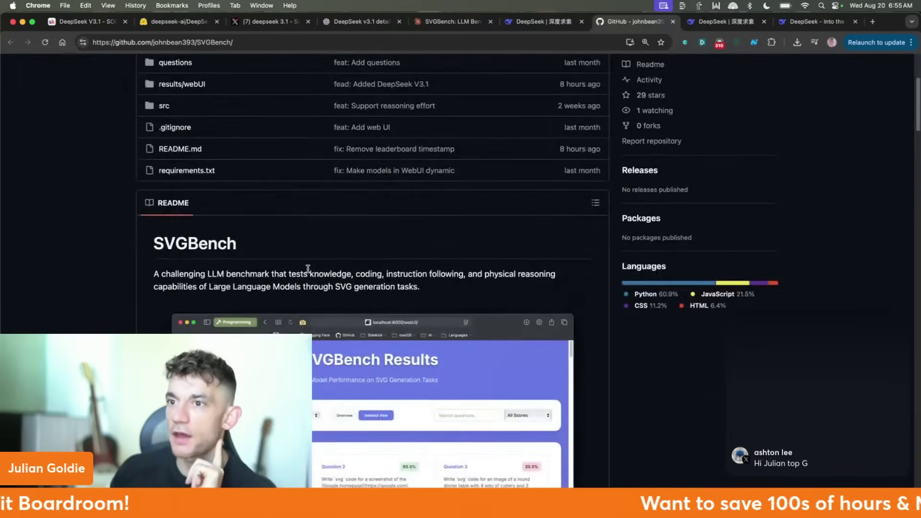
{"action": "scroll", "coordinate": [309, 267], "scroll_direction": "down", "scroll_amount": 10}
{"action": "scroll", "coordinate": [310, 258], "scroll_direction": "down", "scroll_amount": 20}
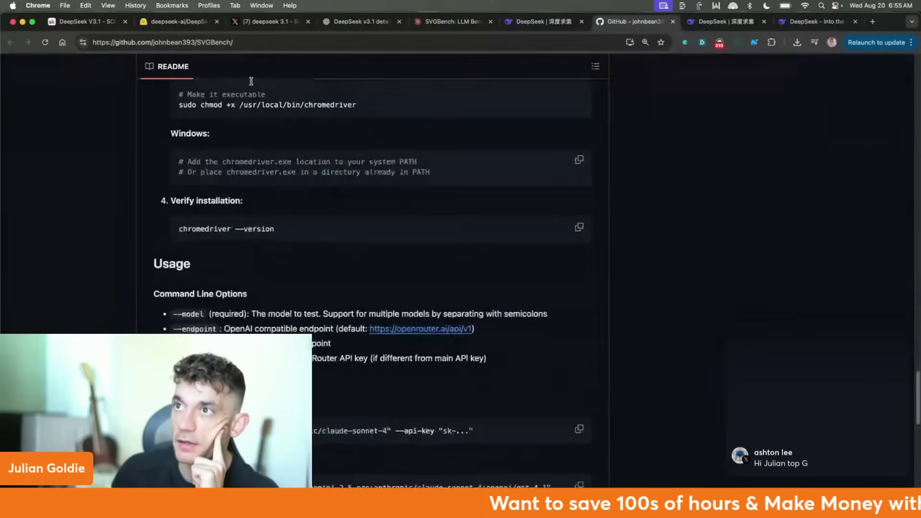
{"action": "left_click", "coordinate": [89, 21]}
Select and review the Skool DeepSeek V3.1 lesson links, then return to the ping pong chat.
{"action": "scroll", "coordinate": [543, 276], "scroll_direction": "down", "scroll_amount": 4}
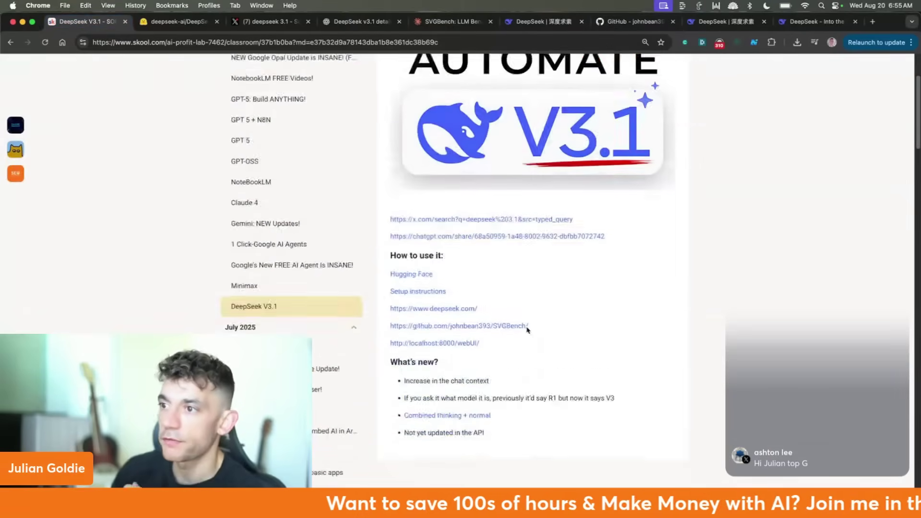
{"action": "left_click_drag", "start_coordinate": [391, 176], "coordinate": [702, 422]}
{"action": "left_click", "coordinate": [702, 421]}
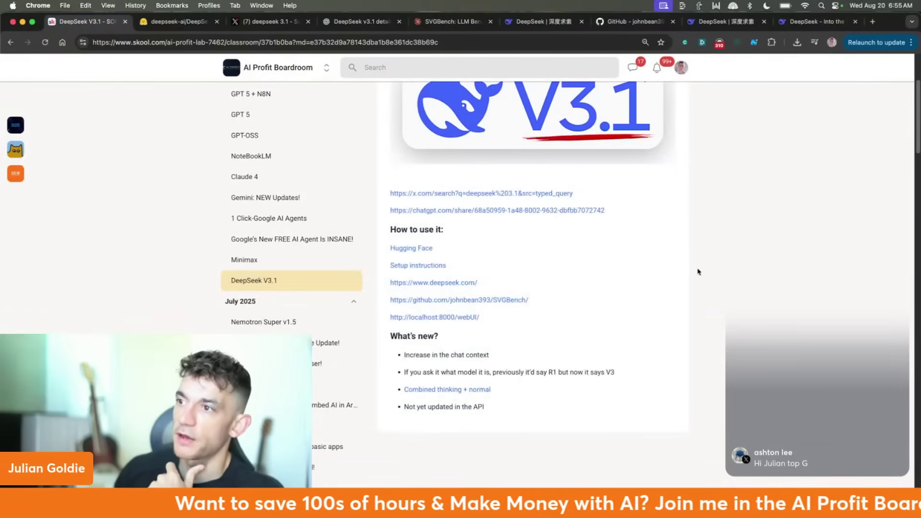
{"action": "scroll", "coordinate": [697, 288], "scroll_direction": "up", "scroll_amount": 4}
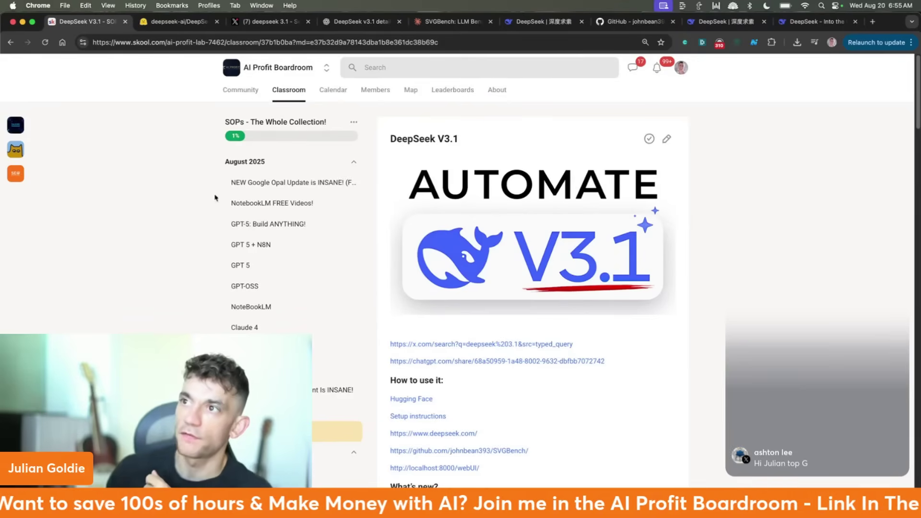
{"action": "left_click", "coordinate": [796, 22]}
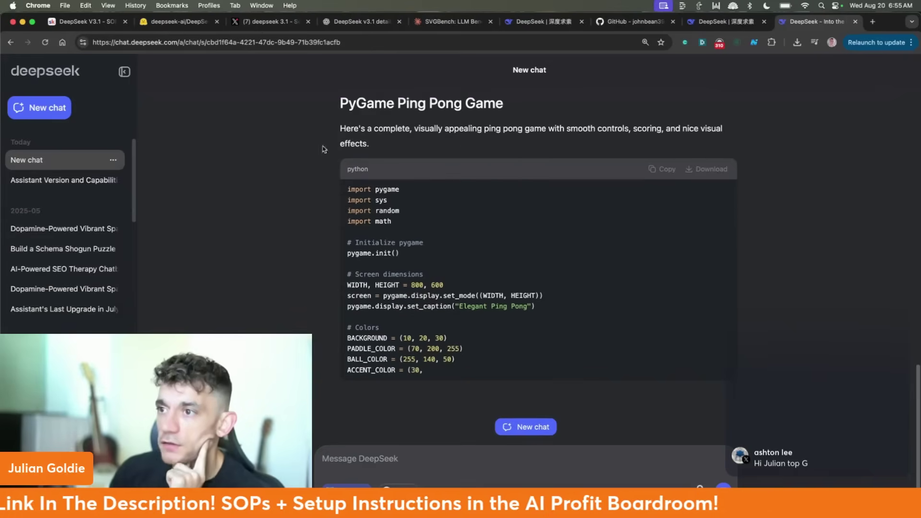
Close the Claude SVGBench guide tab and land back on the SVGBench README.
{"action": "left_click", "coordinate": [626, 23]}
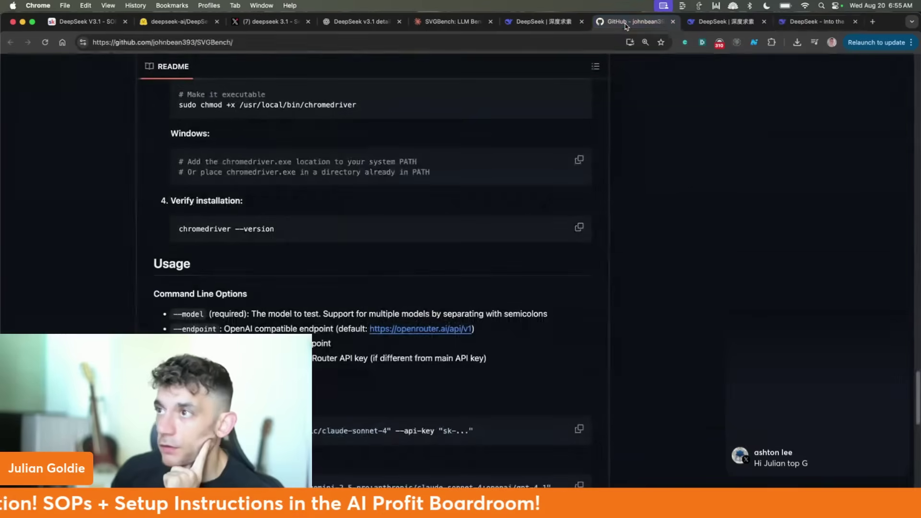
{"action": "left_click", "coordinate": [451, 24]}
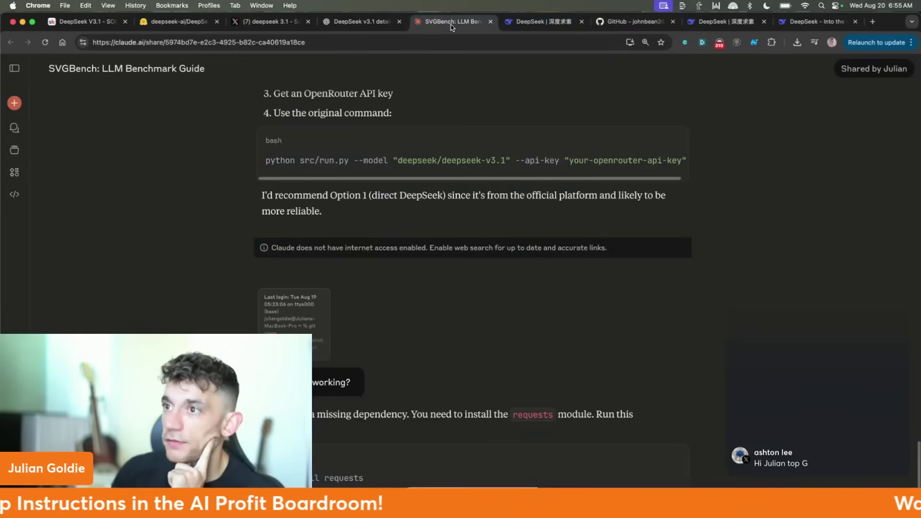
{"action": "left_click", "coordinate": [491, 22]}
{"action": "left_click", "coordinate": [539, 23]}
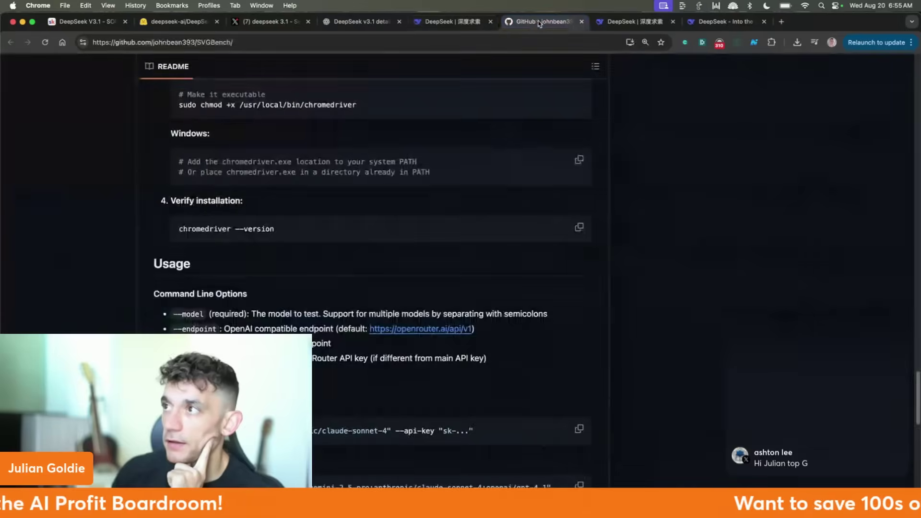
{"action": "left_click", "coordinate": [634, 21]}
{"action": "left_click", "coordinate": [547, 22]}
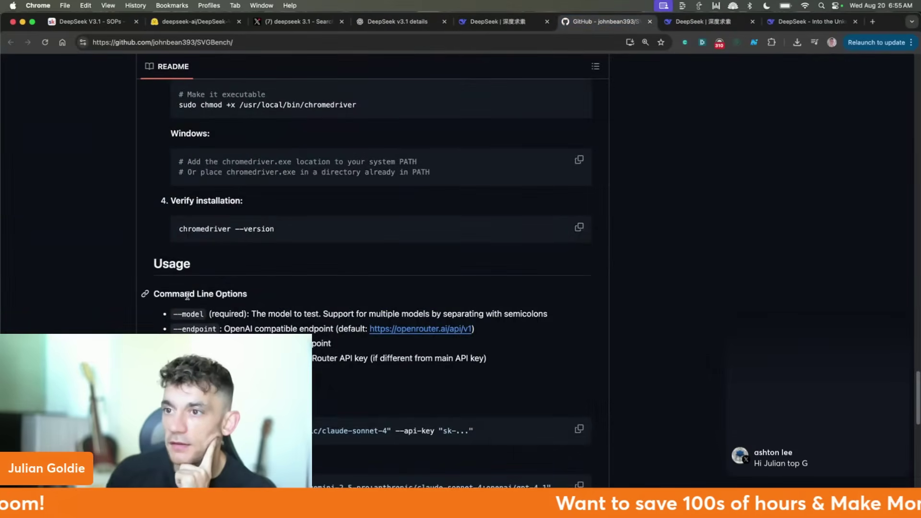
Highlight deepseek-v3.1's 53.1% score on the SVGBench leaderboard.
{"action": "scroll", "coordinate": [309, 288], "scroll_direction": "up", "scroll_amount": 15}
{"action": "scroll", "coordinate": [309, 290], "scroll_direction": "down", "scroll_amount": 8}
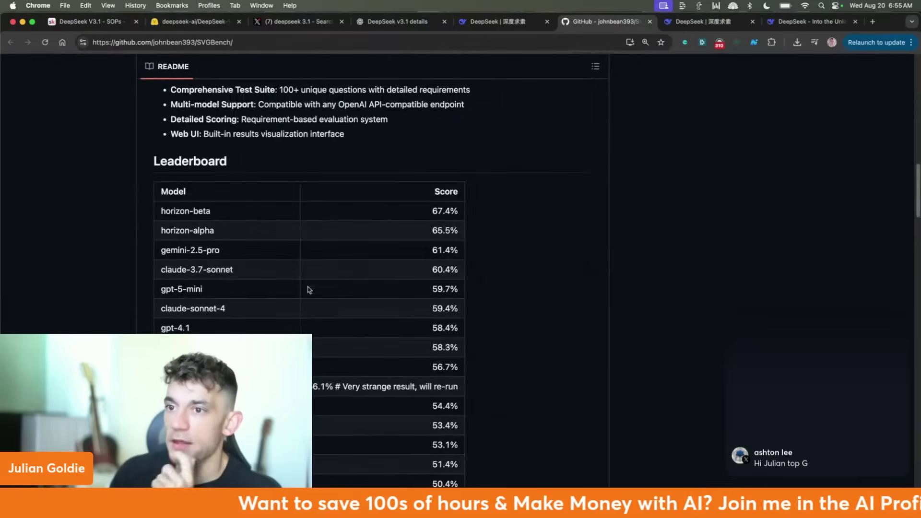
{"action": "scroll", "coordinate": [309, 288], "scroll_direction": "down", "scroll_amount": 3}
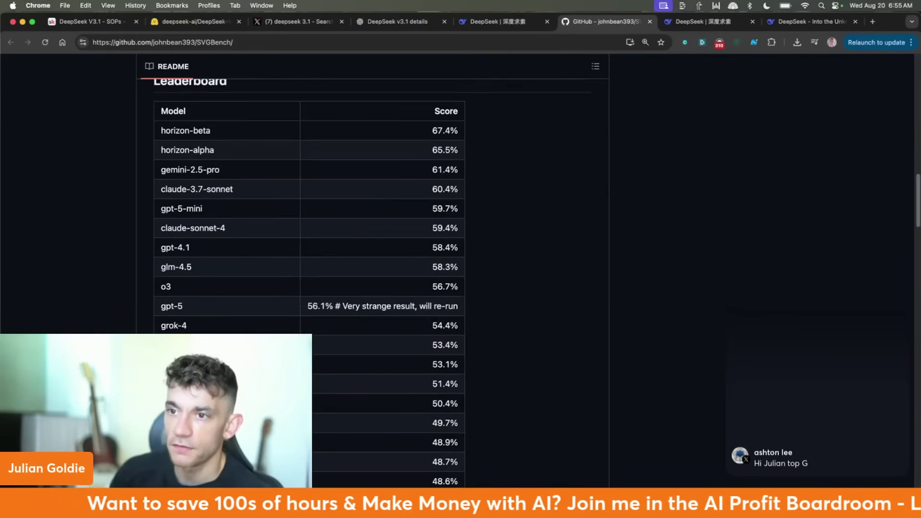
{"action": "left_click_drag", "start_coordinate": [411, 365], "coordinate": [465, 366]}
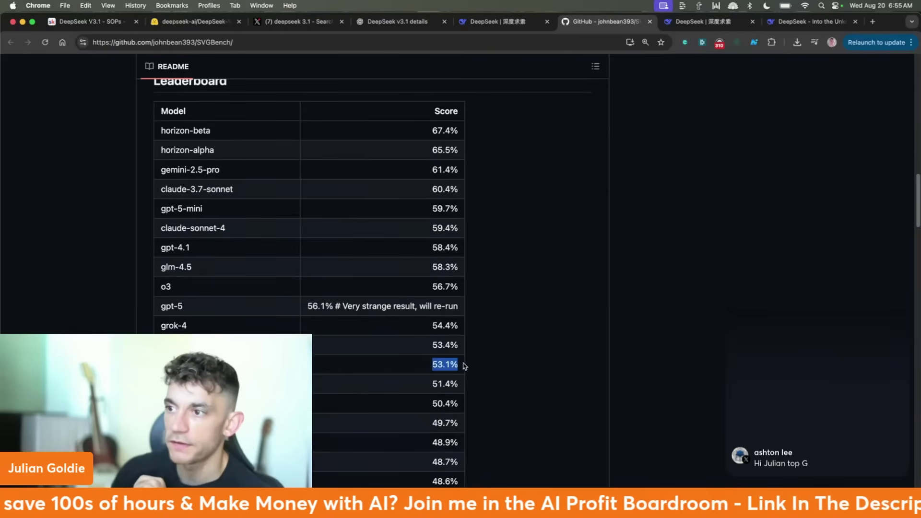
{"action": "scroll", "coordinate": [447, 319], "scroll_direction": "up", "scroll_amount": 4}
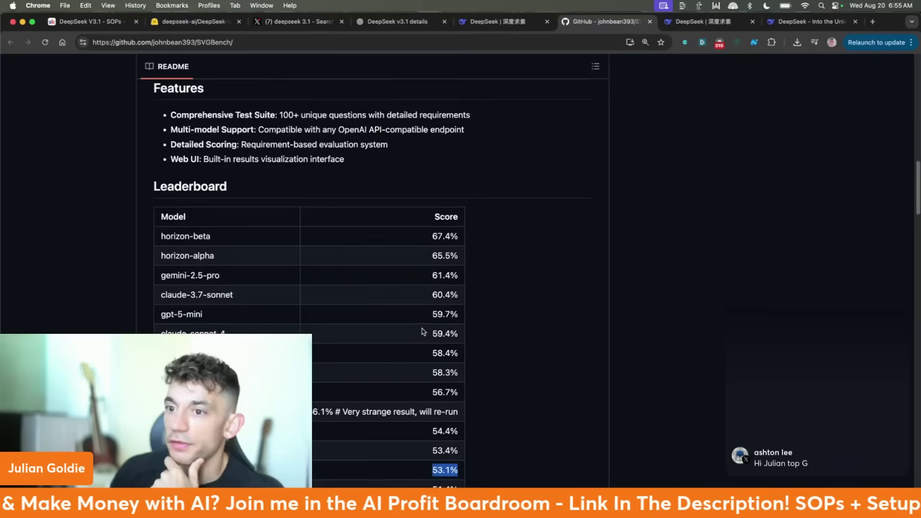
{"action": "scroll", "coordinate": [420, 338], "scroll_direction": "down", "scroll_amount": 6}
{"action": "left_click", "coordinate": [252, 326]}
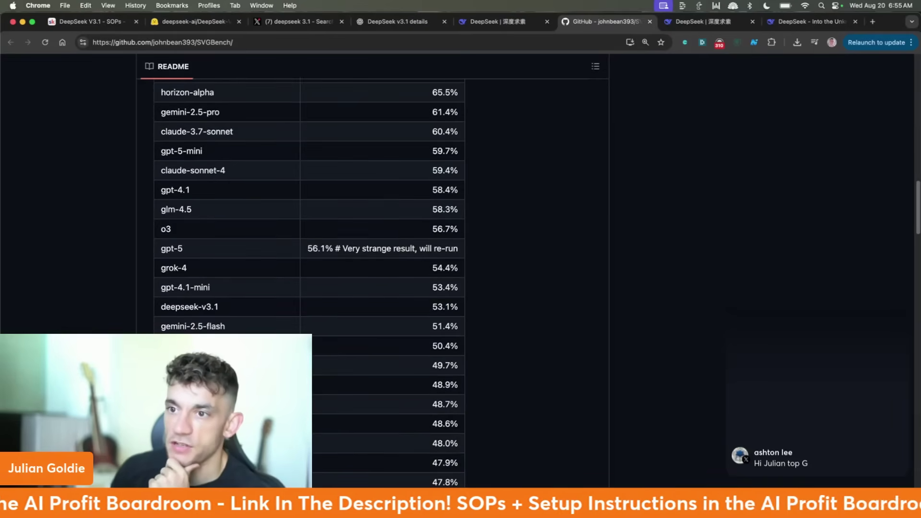
Select leaderboard text including the kimi-k2 model name, then scroll back to the file list.
{"action": "left_click_drag", "start_coordinate": [447, 327], "coordinate": [182, 322]}
{"action": "scroll", "coordinate": [287, 345], "scroll_direction": "down", "scroll_amount": 5}
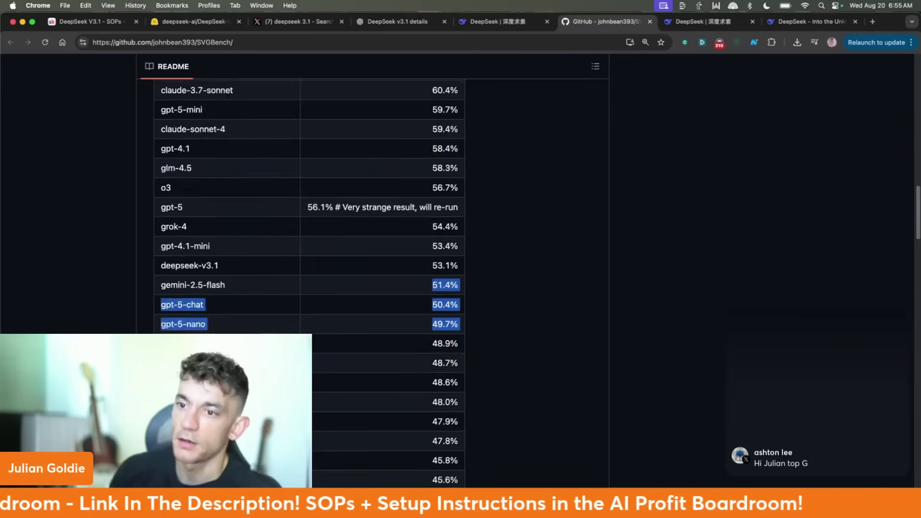
{"action": "right_click", "coordinate": [291, 355]}
{"action": "left_click", "coordinate": [218, 326]}
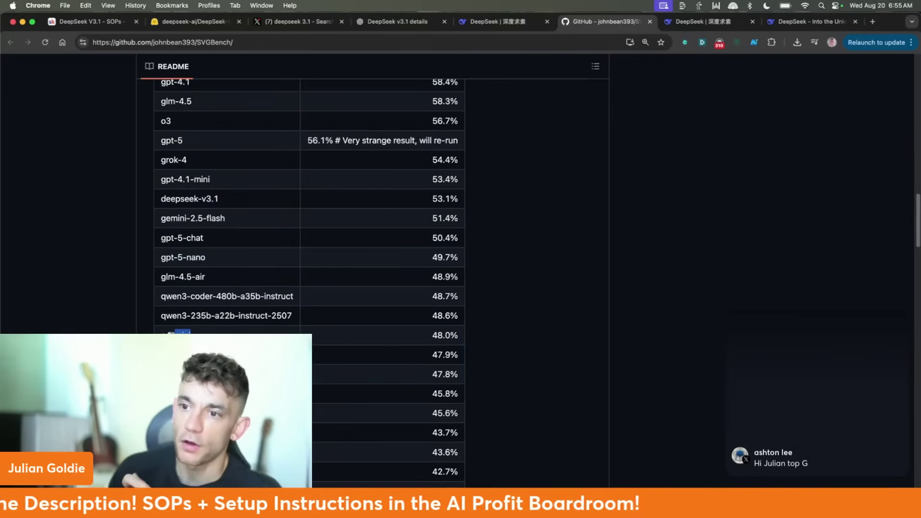
{"action": "scroll", "coordinate": [357, 436], "scroll_direction": "down", "scroll_amount": 4}
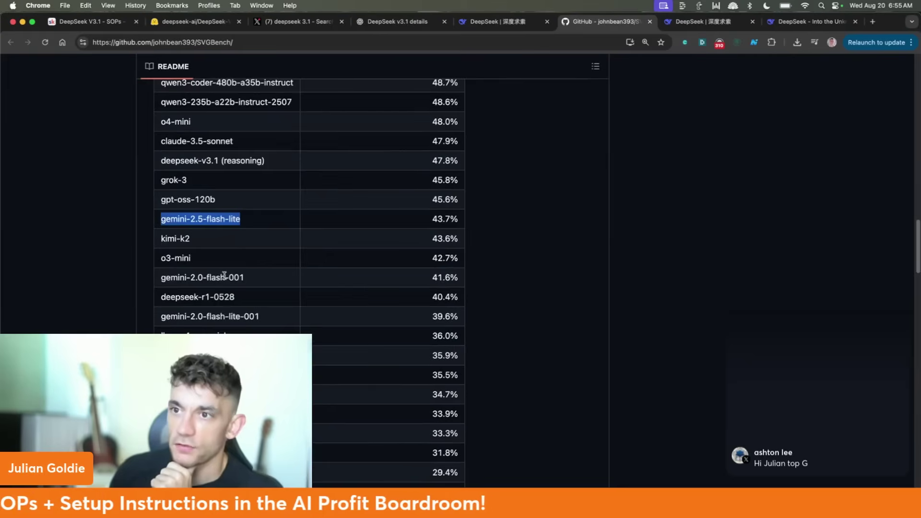
{"action": "triple_click", "coordinate": [211, 240]}
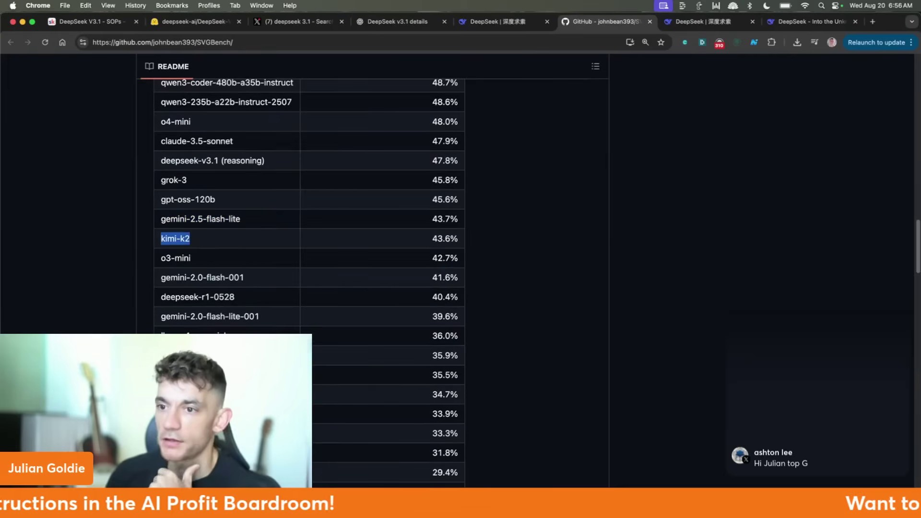
{"action": "scroll", "coordinate": [158, 312], "scroll_direction": "up", "scroll_amount": 8}
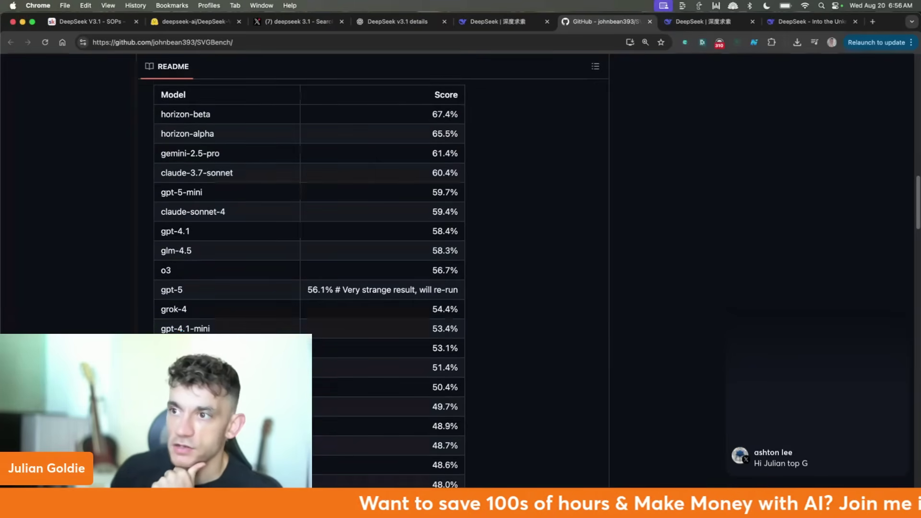
{"action": "scroll", "coordinate": [597, 203], "scroll_direction": "up", "scroll_amount": 10}
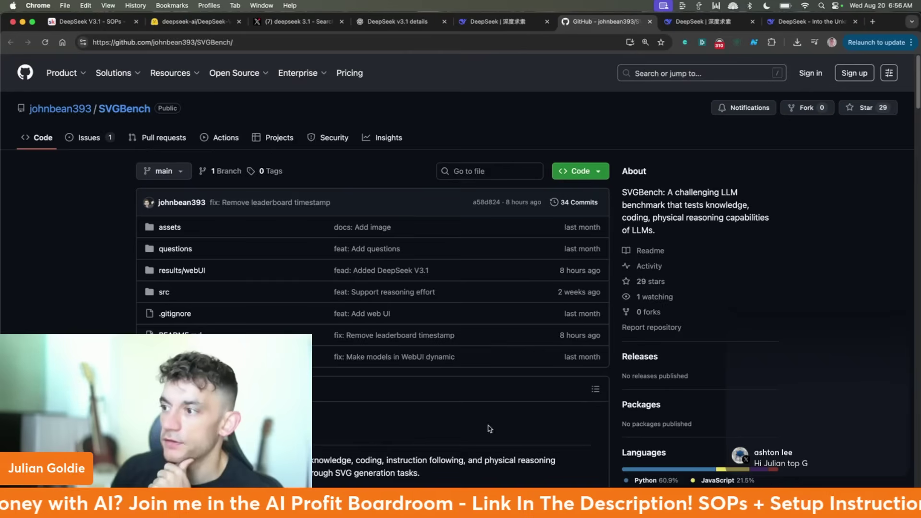
{"action": "scroll", "coordinate": [459, 455], "scroll_direction": "down", "scroll_amount": 1}
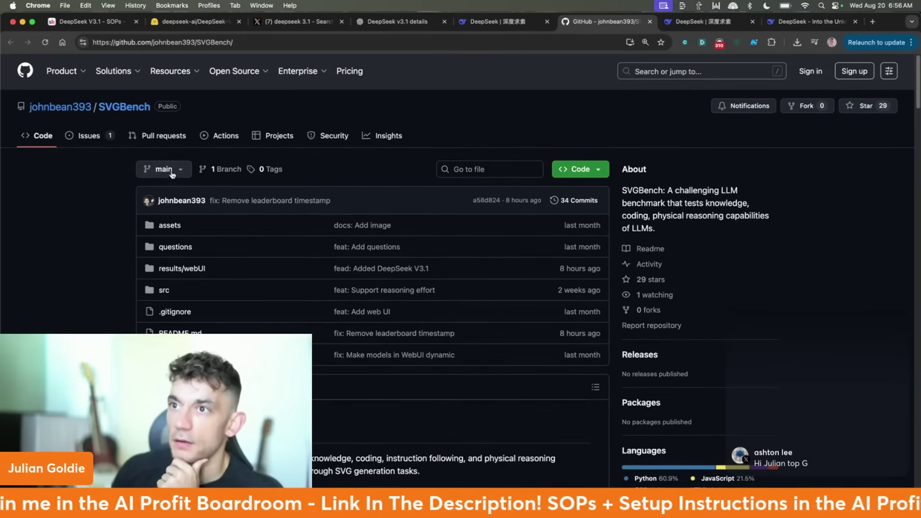
Close the GitHub tab and send 'do this in html' in the ping pong chat.
{"action": "key", "text": "super+w"}
{"action": "key", "text": "super+w"}
{"action": "scroll", "coordinate": [399, 149], "scroll_direction": "up", "scroll_amount": 15}
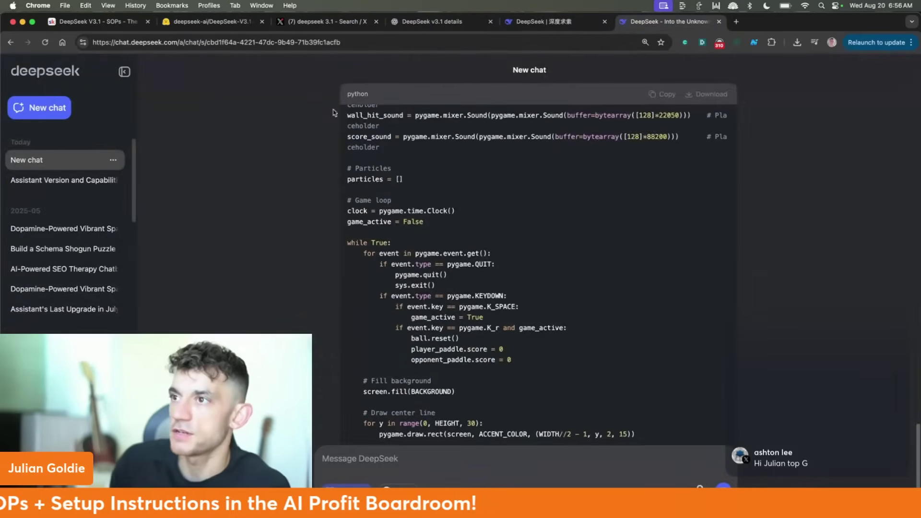
{"action": "scroll", "coordinate": [480, 240], "scroll_direction": "down", "scroll_amount": 20}
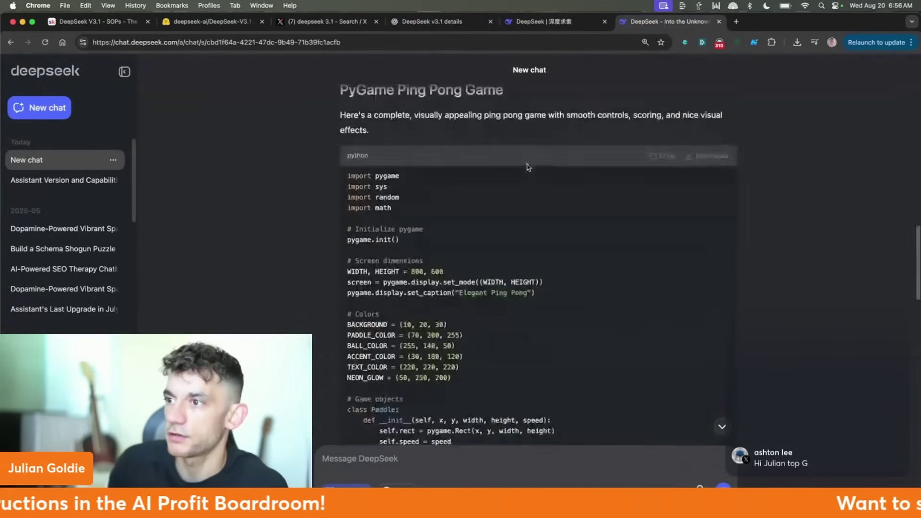
{"action": "scroll", "coordinate": [733, 374], "scroll_direction": "up", "scroll_amount": 8}
{"action": "scroll", "coordinate": [733, 374], "scroll_direction": "up", "scroll_amount": 4}
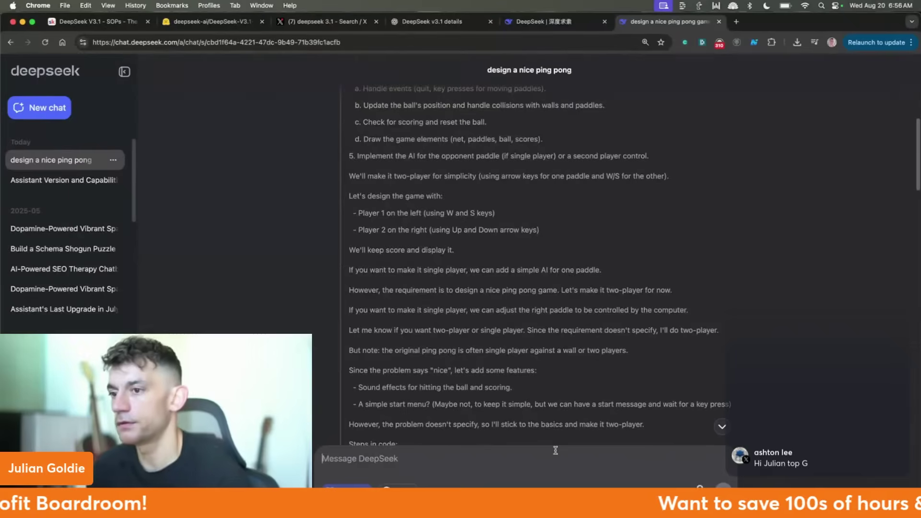
{"action": "type", "text": "do this in html"}
{"action": "key", "text": "Return"}
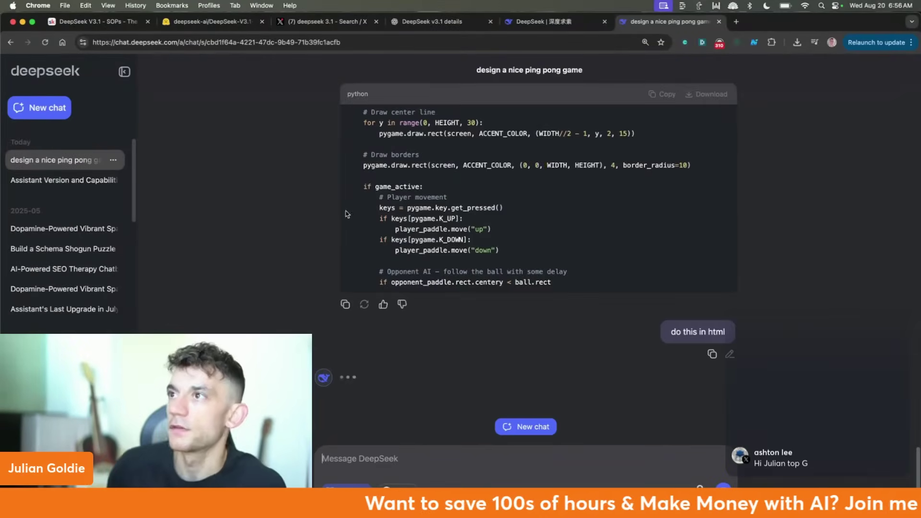
Enlarge the DeepSeek v3.1 details chat; highlight release date August 19, 2025, 685B parameters, and Context Window.
{"action": "key", "text": "super+4"}
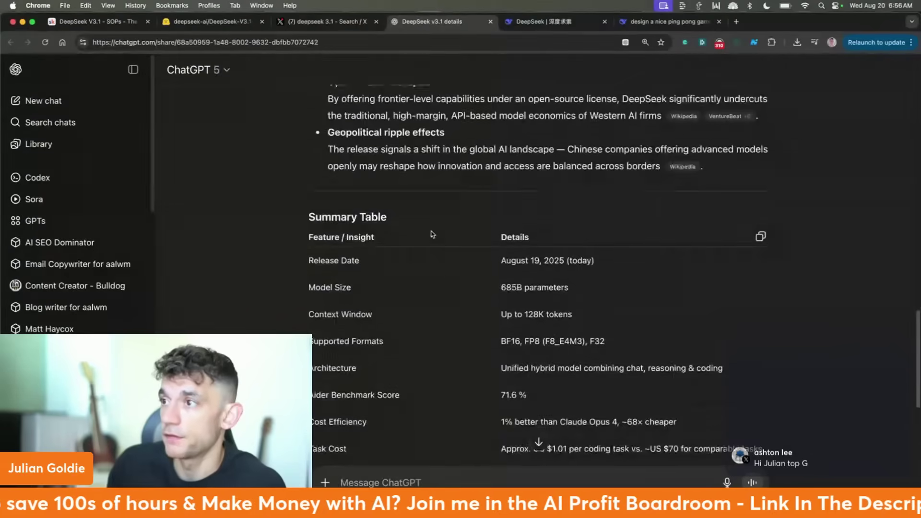
{"action": "scroll", "coordinate": [434, 240], "scroll_direction": "up", "scroll_amount": 5}
{"action": "scroll", "coordinate": [435, 239], "scroll_direction": "up", "scroll_amount": 1}
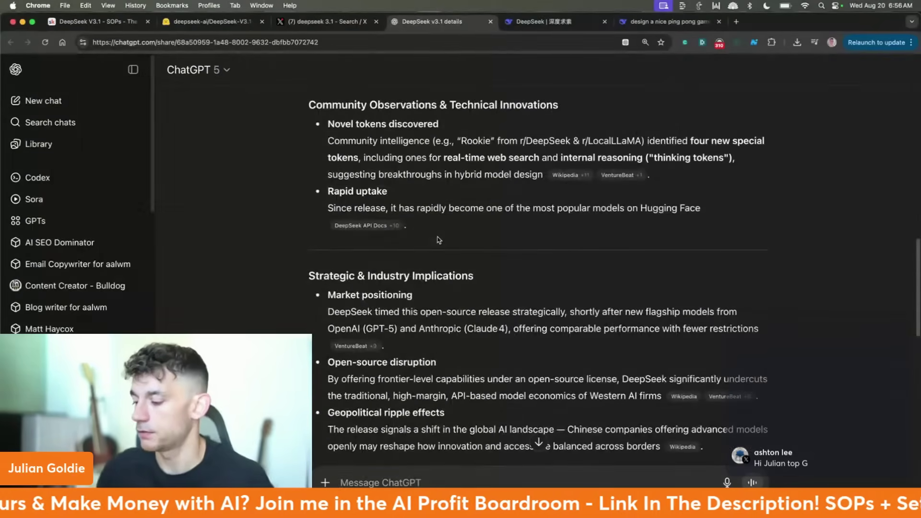
{"action": "key", "text": "super+equal"}
{"action": "key", "text": "super+equal"}
{"action": "scroll", "coordinate": [442, 290], "scroll_direction": "down", "scroll_amount": 7}
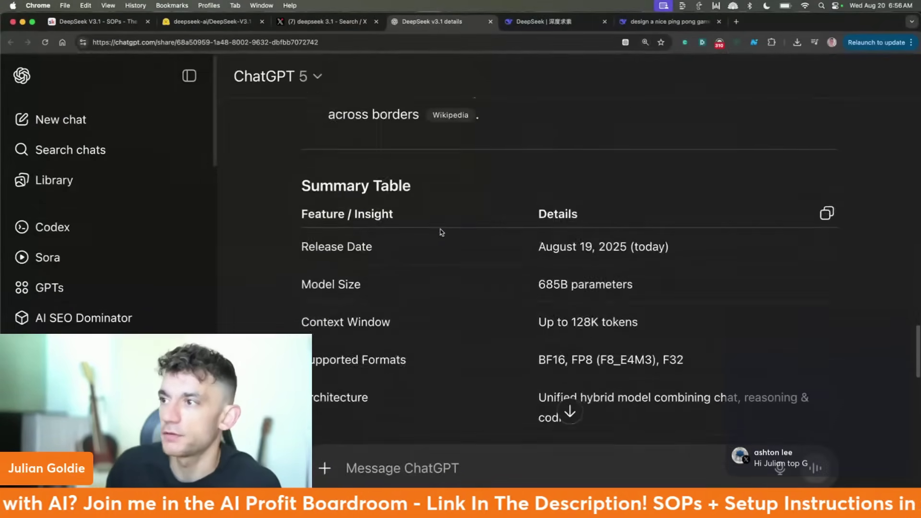
{"action": "left_click_drag", "start_coordinate": [300, 136], "coordinate": [367, 181]}
{"action": "left_click_drag", "start_coordinate": [538, 170], "coordinate": [670, 170]}
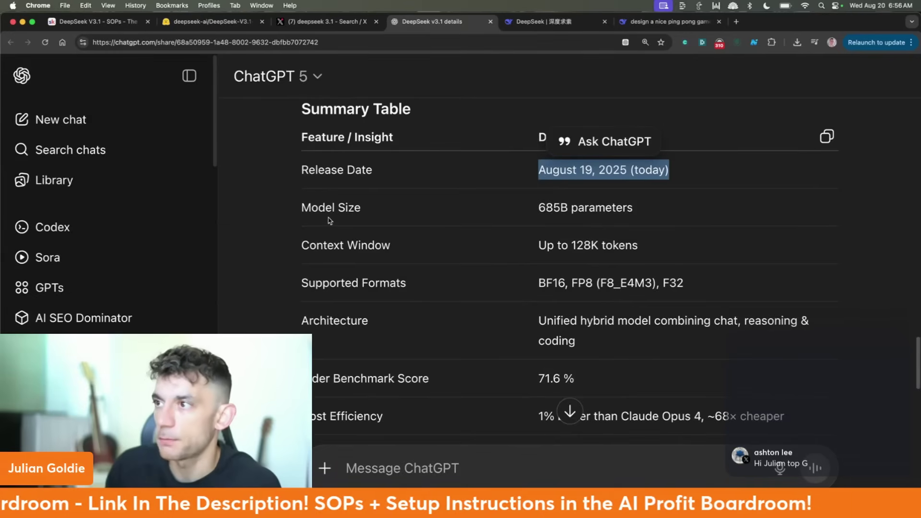
{"action": "left_click_drag", "start_coordinate": [536, 209], "coordinate": [634, 208]}
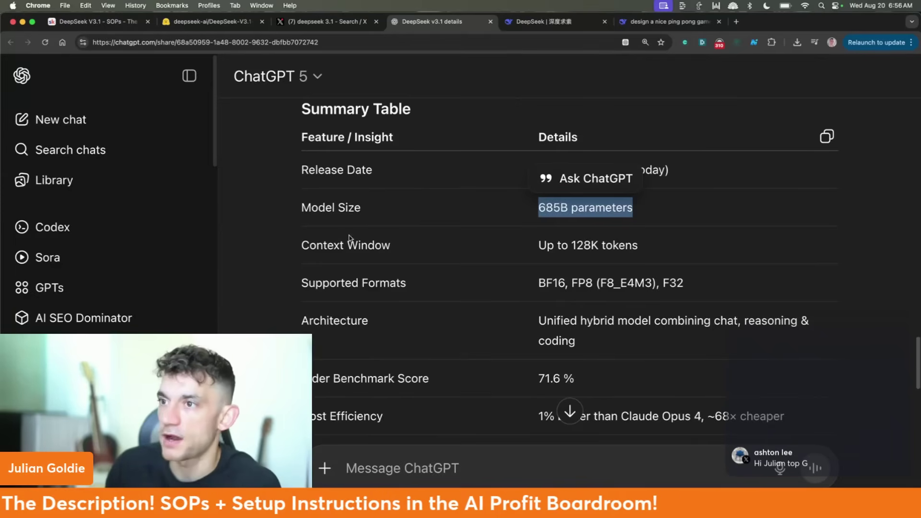
{"action": "left_click_drag", "start_coordinate": [302, 245], "coordinate": [391, 245]}
{"action": "left_click", "coordinate": [540, 244]}
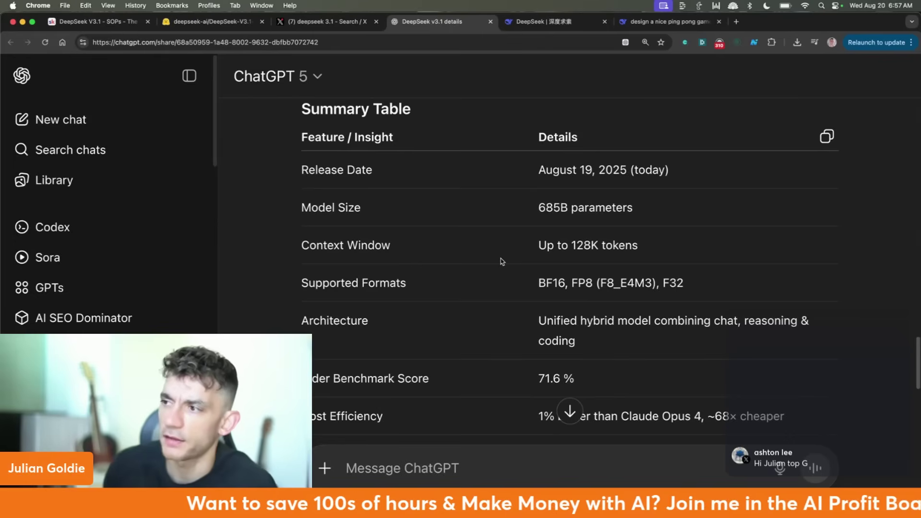
Highlight the Supported Formats row and the Cost Efficiency value versus Claude Opus 4.
{"action": "triple_click", "coordinate": [319, 278]}
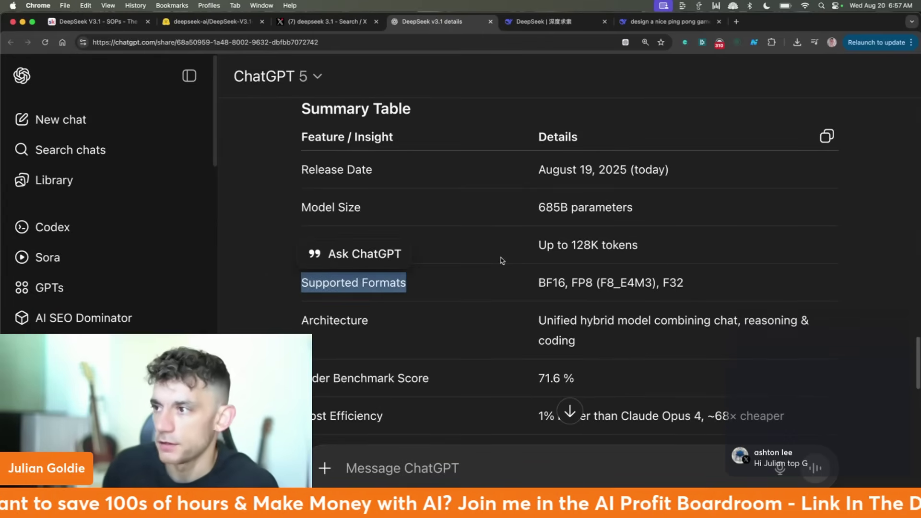
{"action": "scroll", "coordinate": [316, 233], "scroll_direction": "down", "scroll_amount": 2}
{"action": "left_click", "coordinate": [316, 233]}
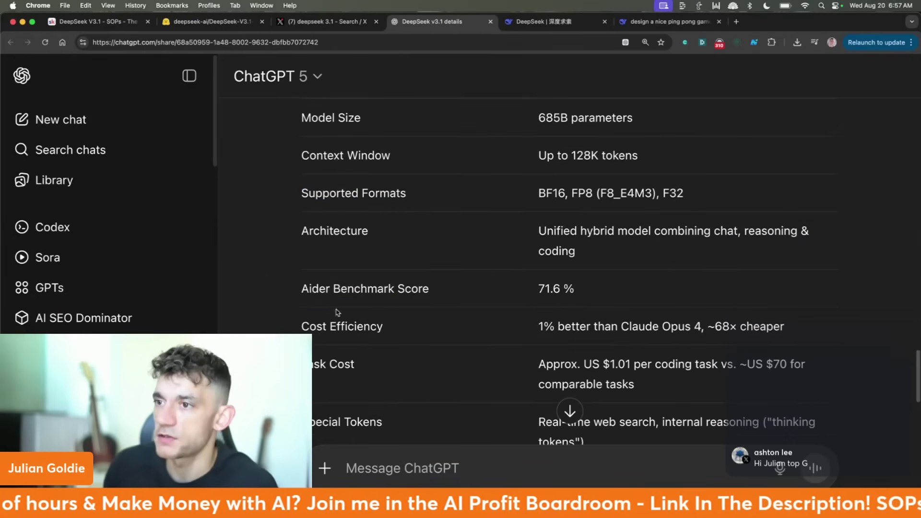
{"action": "scroll", "coordinate": [338, 307], "scroll_direction": "down", "scroll_amount": 2}
{"action": "triple_click", "coordinate": [334, 262]}
{"action": "left_click", "coordinate": [575, 263]}
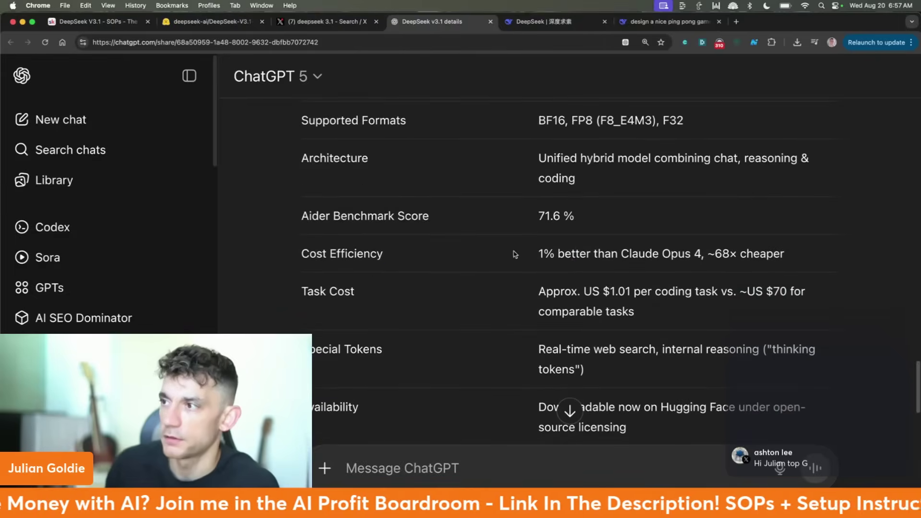
{"action": "triple_click", "coordinate": [548, 254]}
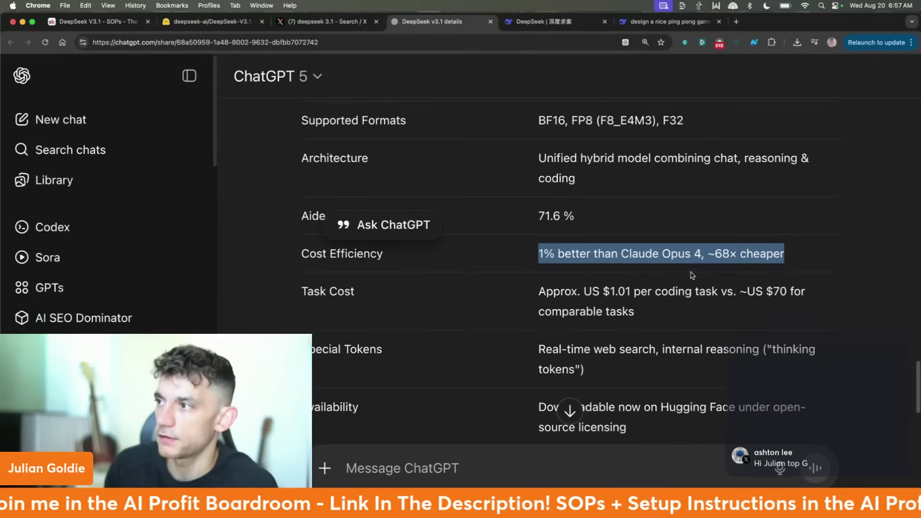
{"action": "left_click", "coordinate": [730, 256]}
Highlight the Aider Benchmark Score through Task Cost rows and the Hugging Face availability value.
{"action": "scroll", "coordinate": [518, 240], "scroll_direction": "down", "scroll_amount": 2}
{"action": "left_click_drag", "start_coordinate": [302, 117], "coordinate": [517, 198]}
{"action": "left_click", "coordinate": [518, 198]}
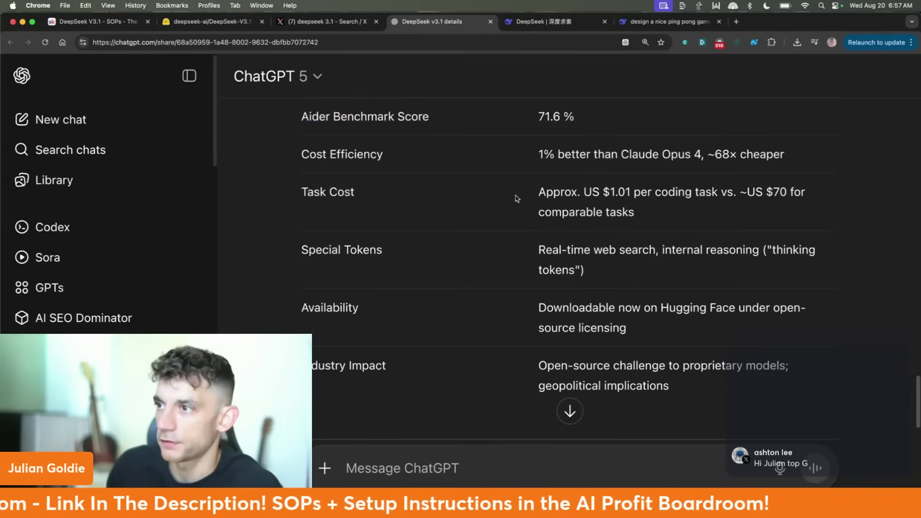
{"action": "left_click_drag", "start_coordinate": [302, 117], "coordinate": [376, 303]}
{"action": "scroll", "coordinate": [376, 303], "scroll_direction": "down", "scroll_amount": 2}
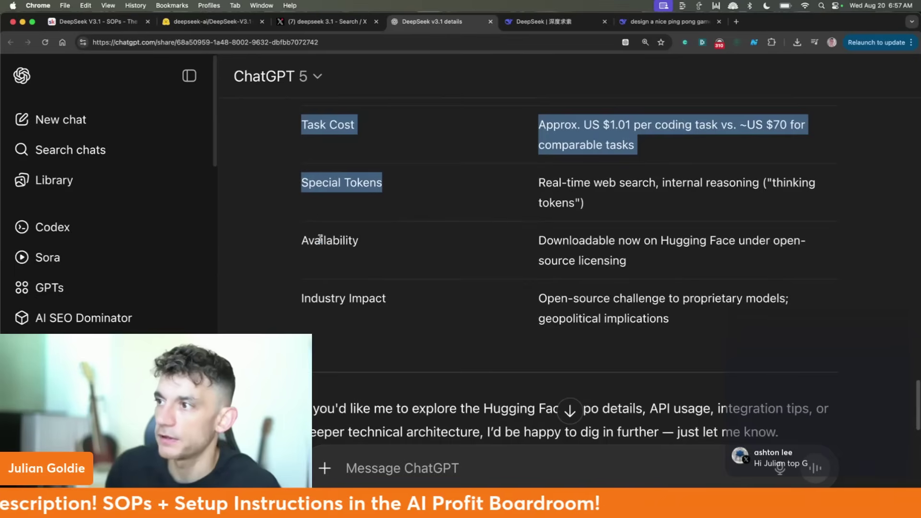
{"action": "double_click", "coordinate": [321, 238]}
{"action": "left_click", "coordinate": [550, 235]}
{"action": "left_click_drag", "start_coordinate": [539, 240], "coordinate": [731, 255]}
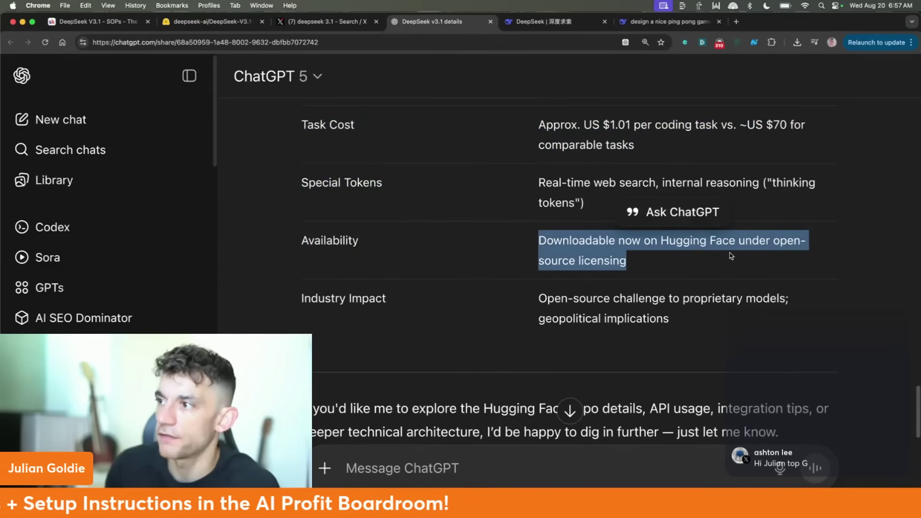
{"action": "left_click_drag", "start_coordinate": [298, 310], "coordinate": [422, 313]}
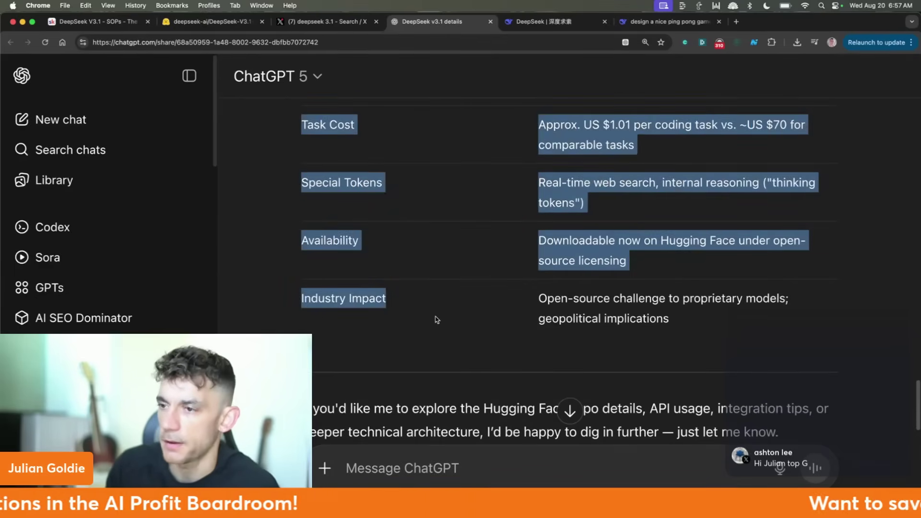
{"action": "scroll", "coordinate": [411, 309], "scroll_direction": "down", "scroll_amount": 4}
{"action": "left_click_drag", "start_coordinate": [307, 230], "coordinate": [664, 272]}
{"action": "scroll", "coordinate": [665, 272], "scroll_direction": "up", "scroll_amount": 15}
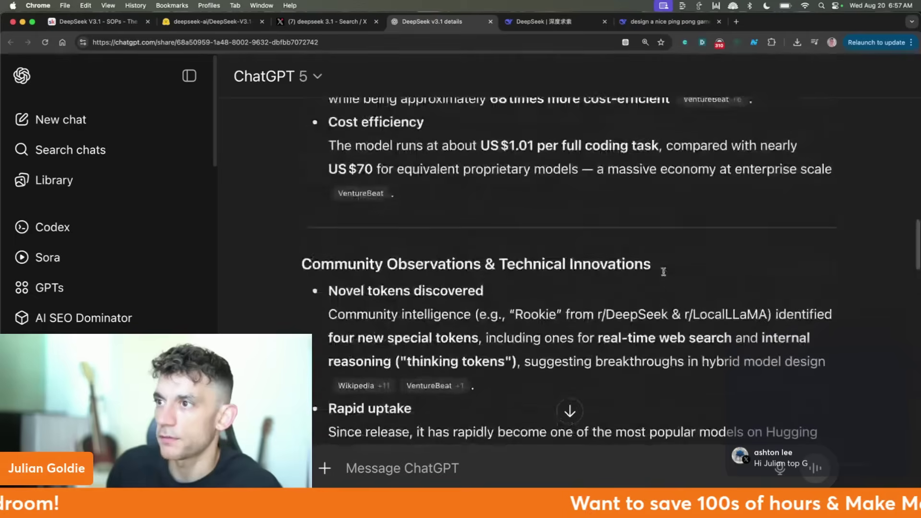
Highlight the Release timing bullet, the Hugging Face mention and the WeChat group announcement.
{"action": "scroll", "coordinate": [627, 248], "scroll_direction": "up", "scroll_amount": 1}
{"action": "scroll", "coordinate": [286, 158], "scroll_direction": "down", "scroll_amount": 5}
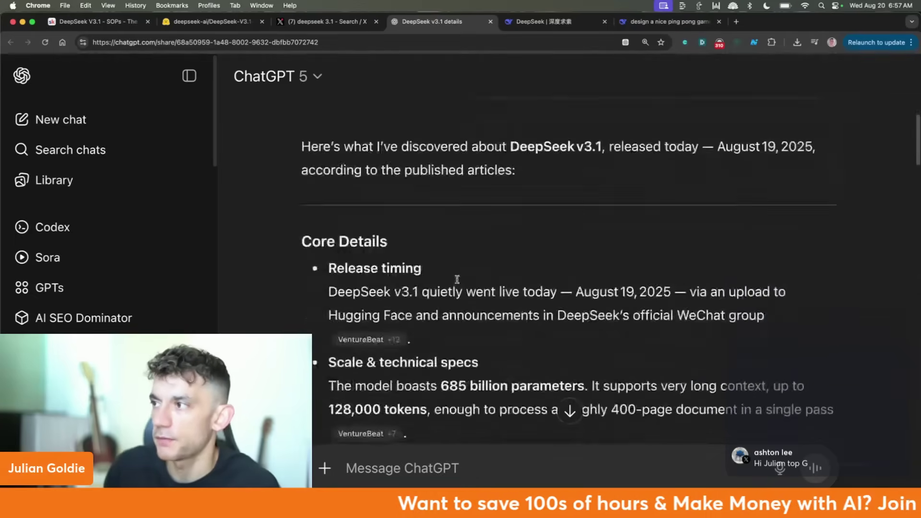
{"action": "left_click_drag", "start_coordinate": [297, 132], "coordinate": [781, 185]}
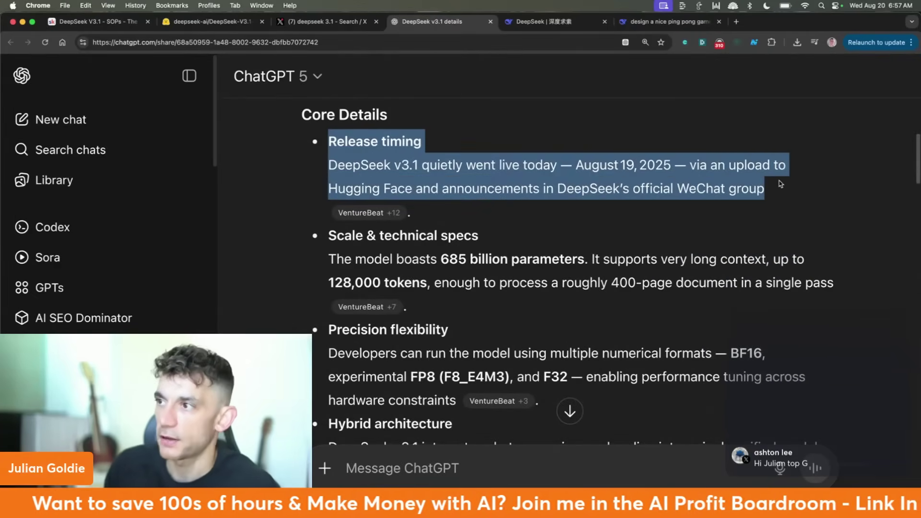
{"action": "left_click", "coordinate": [447, 158]}
{"action": "left_click_drag", "start_coordinate": [324, 189], "coordinate": [418, 189]}
{"action": "left_click", "coordinate": [216, 20]}
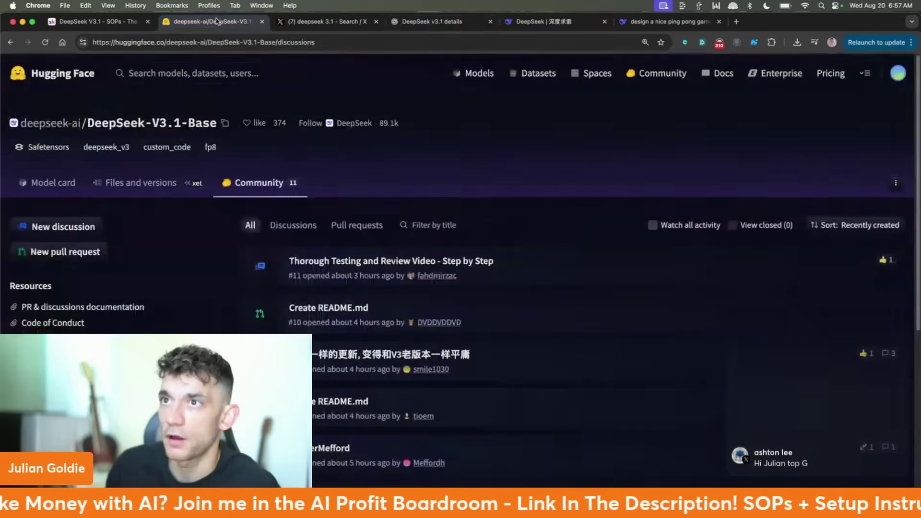
{"action": "left_click", "coordinate": [422, 26]}
{"action": "left_click", "coordinate": [588, 191]}
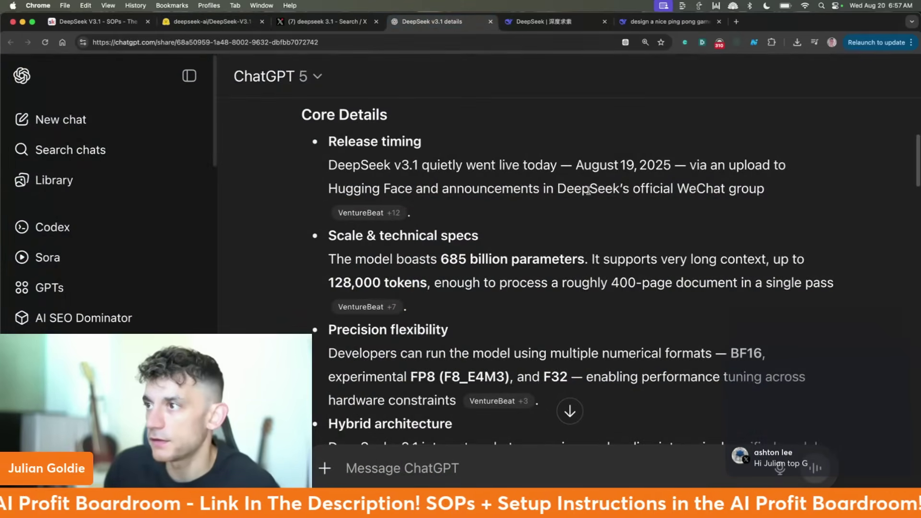
{"action": "left_click_drag", "start_coordinate": [417, 188], "coordinate": [785, 193]}
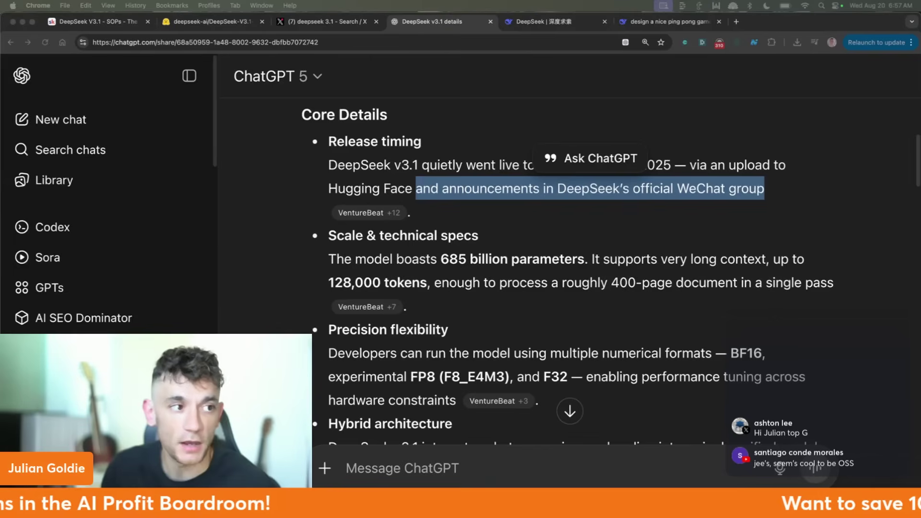
Highlight the Scale & technical specs and Precision flexibility paragraphs, then return to the ping pong chat.
{"action": "left_click_drag", "start_coordinate": [314, 226], "coordinate": [820, 276]}
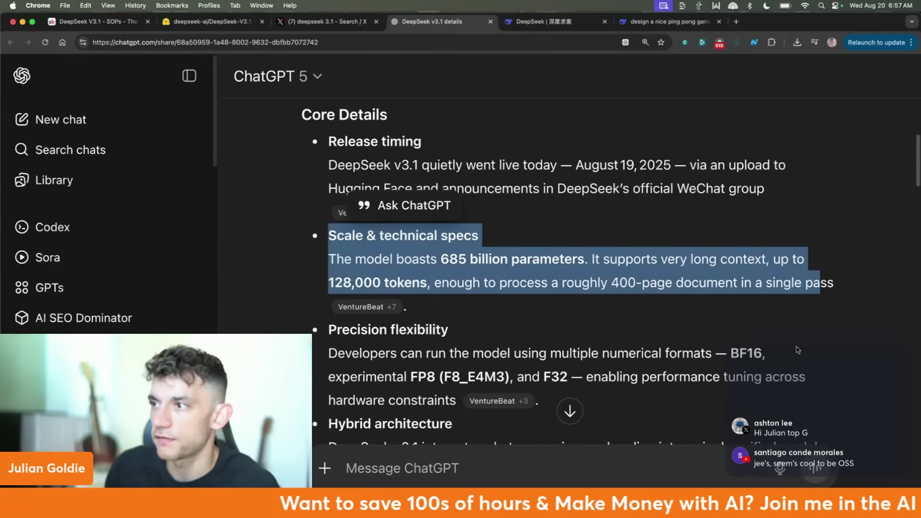
{"action": "scroll", "coordinate": [573, 279], "scroll_direction": "down", "scroll_amount": 5}
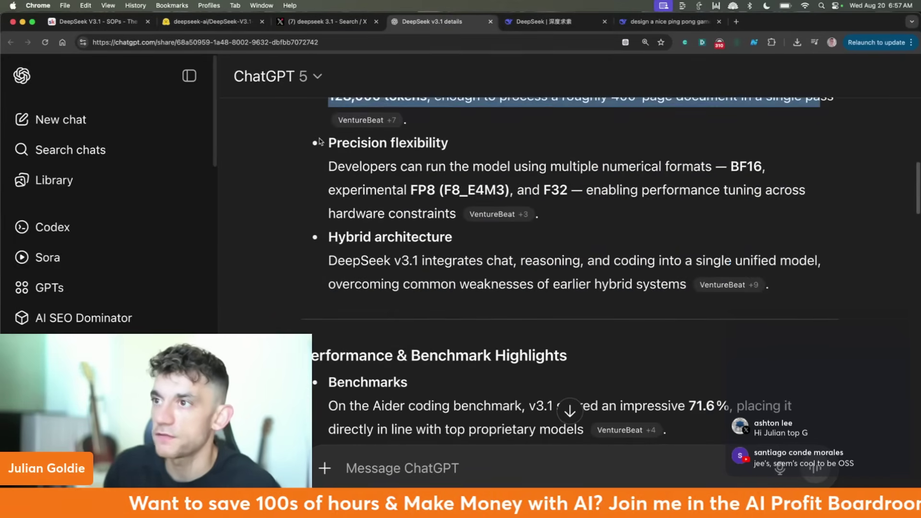
{"action": "left_click_drag", "start_coordinate": [320, 142], "coordinate": [630, 229]}
{"action": "triple_click", "coordinate": [615, 206]}
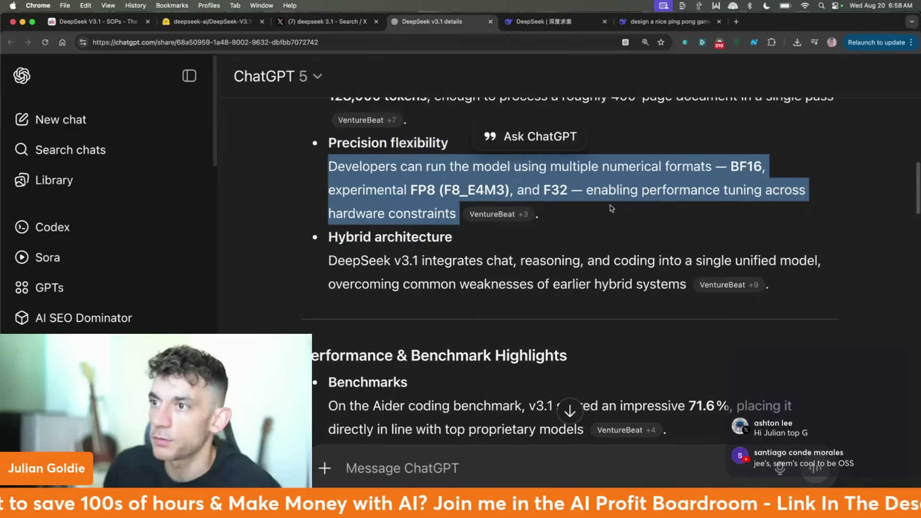
{"action": "left_click_drag", "start_coordinate": [294, 254], "coordinate": [770, 287]}
{"action": "scroll", "coordinate": [528, 209], "scroll_direction": "down", "scroll_amount": 3}
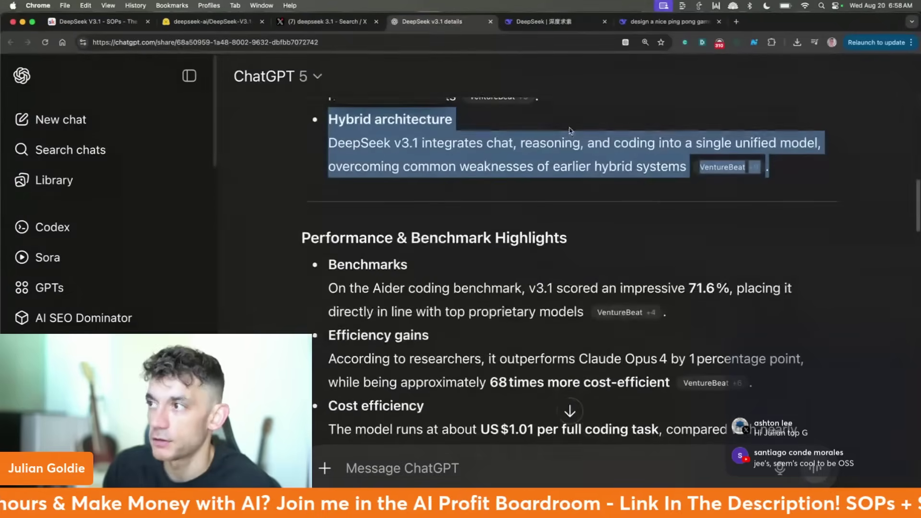
{"action": "scroll", "coordinate": [528, 208], "scroll_direction": "up", "scroll_amount": 3}
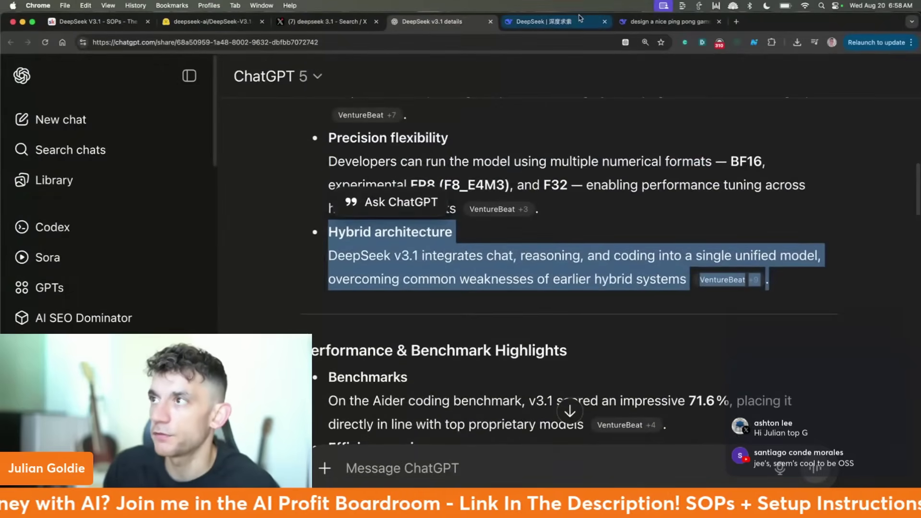
{"action": "left_click", "coordinate": [587, 23]}
{"action": "left_click", "coordinate": [669, 21]}
{"action": "scroll", "coordinate": [478, 220], "scroll_direction": "down", "scroll_amount": 2}
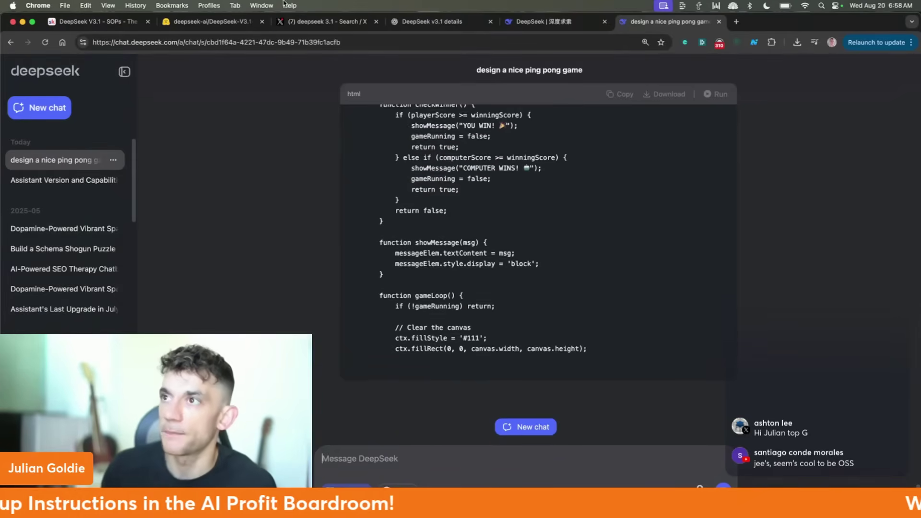
Review the tokenizer JSON tweet in X's deepseek 3.1 results, then open the aider-score Reddit link.
{"action": "left_click", "coordinate": [329, 21]}
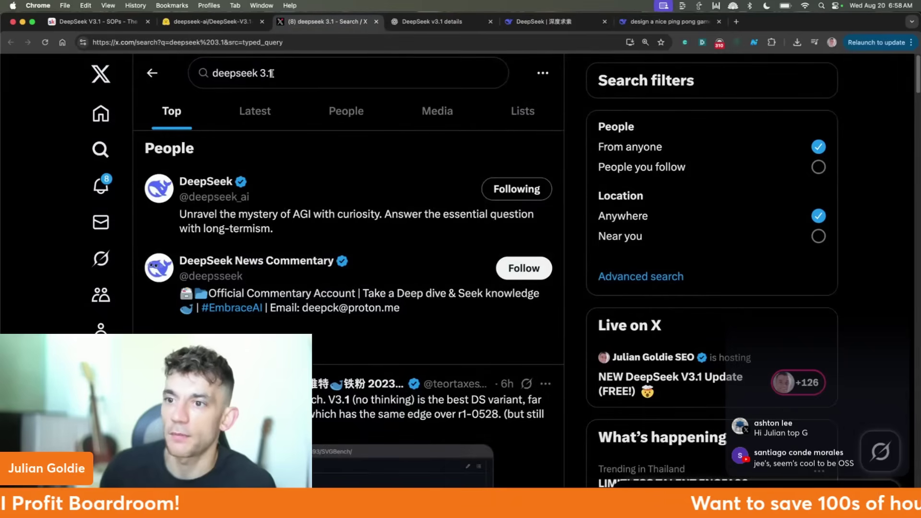
{"action": "scroll", "coordinate": [387, 295], "scroll_direction": "down", "scroll_amount": 10}
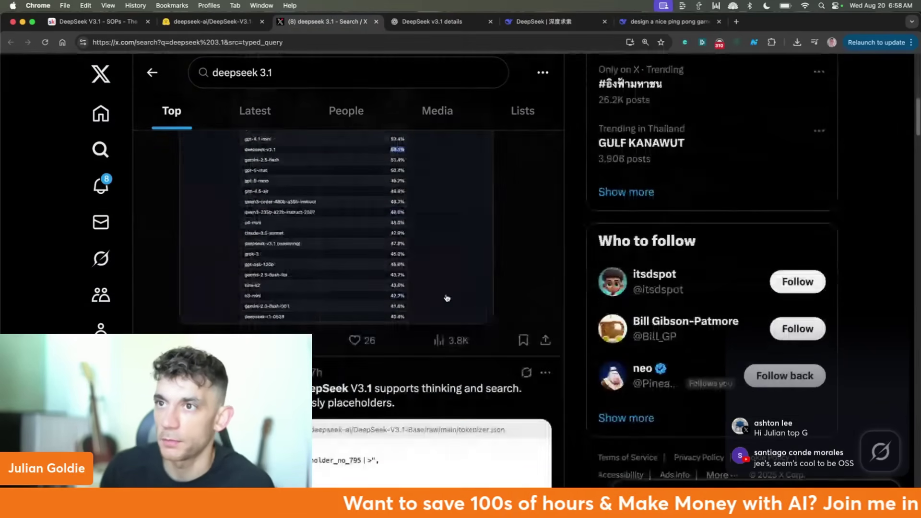
{"action": "left_click", "coordinate": [446, 298]}
{"action": "scroll", "coordinate": [342, 327], "scroll_direction": "down", "scroll_amount": 3}
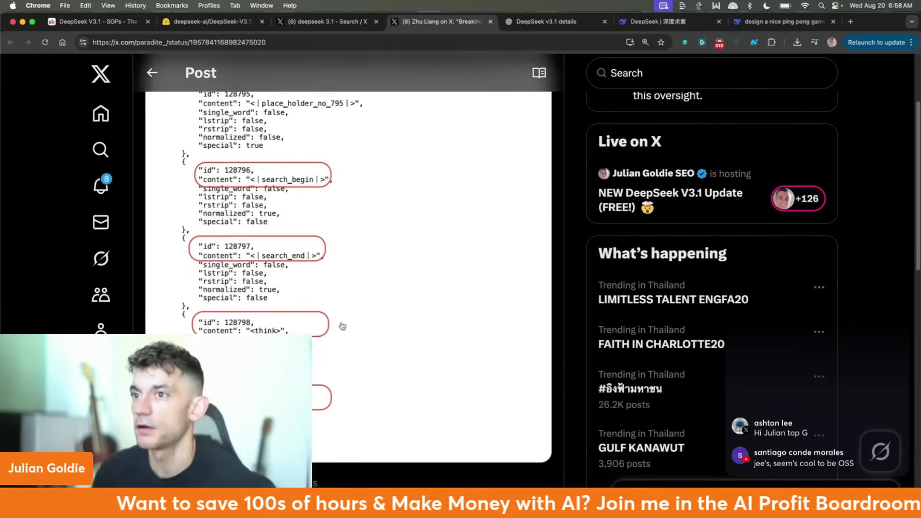
{"action": "scroll", "coordinate": [339, 161], "scroll_direction": "up", "scroll_amount": 3}
{"action": "left_click_drag", "start_coordinate": [529, 148], "coordinate": [416, 149]}
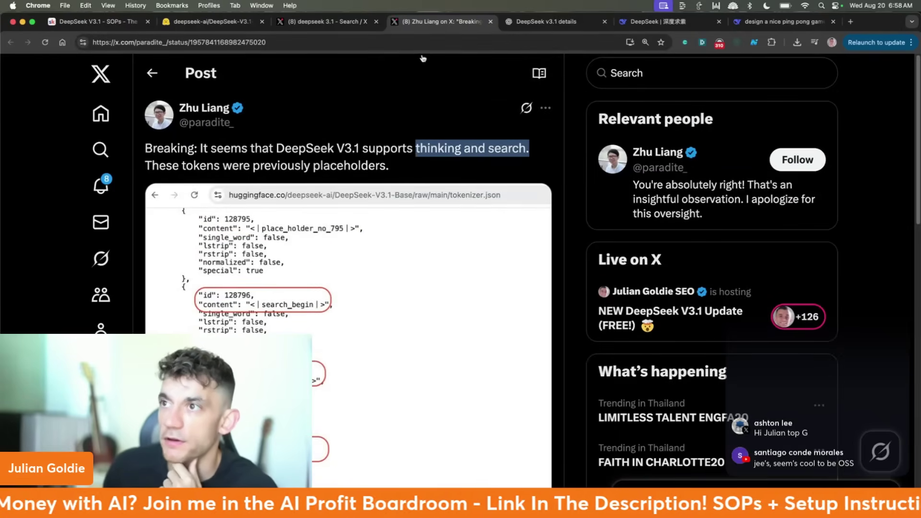
{"action": "middle_click", "coordinate": [422, 22]}
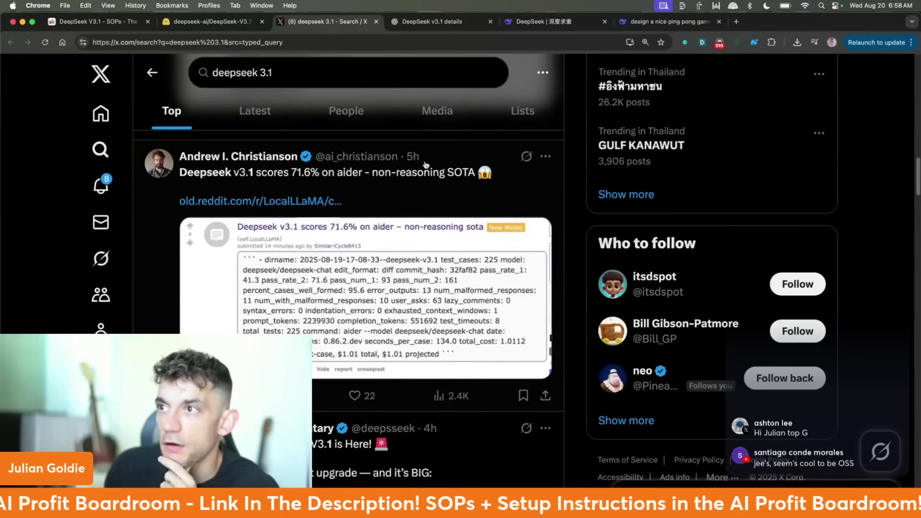
{"action": "left_click", "coordinate": [301, 207]}
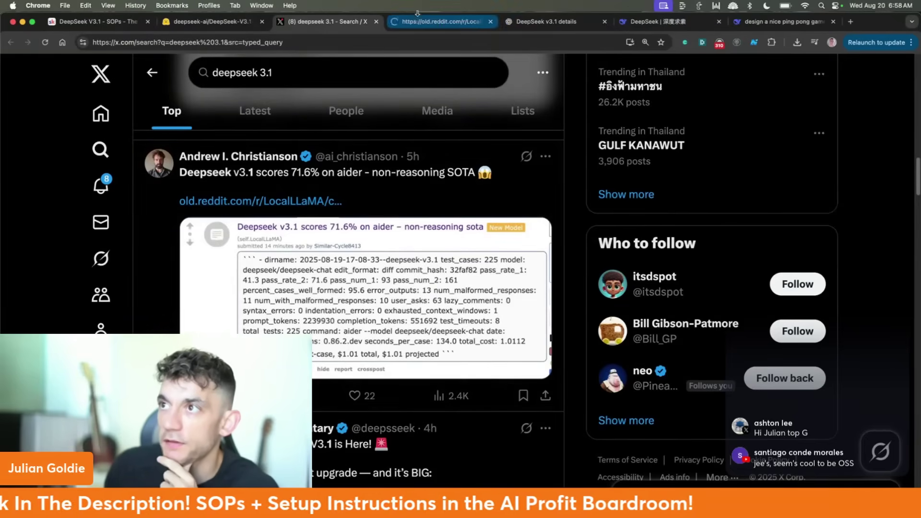
Scroll through the comments on the 71.6% aider score Reddit thread, then close it.
{"action": "left_click", "coordinate": [417, 28]}
{"action": "scroll", "coordinate": [117, 226], "scroll_direction": "down", "scroll_amount": 3}
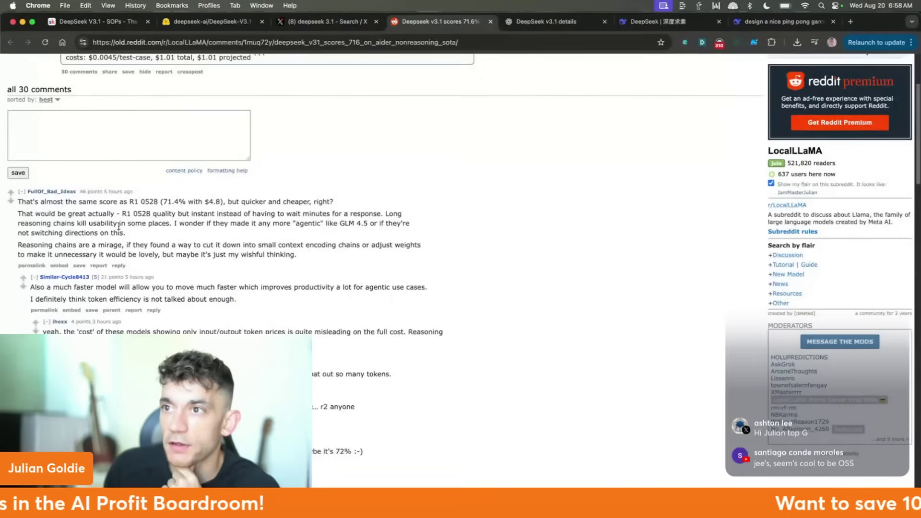
{"action": "scroll", "coordinate": [147, 226], "scroll_direction": "up", "scroll_amount": 3}
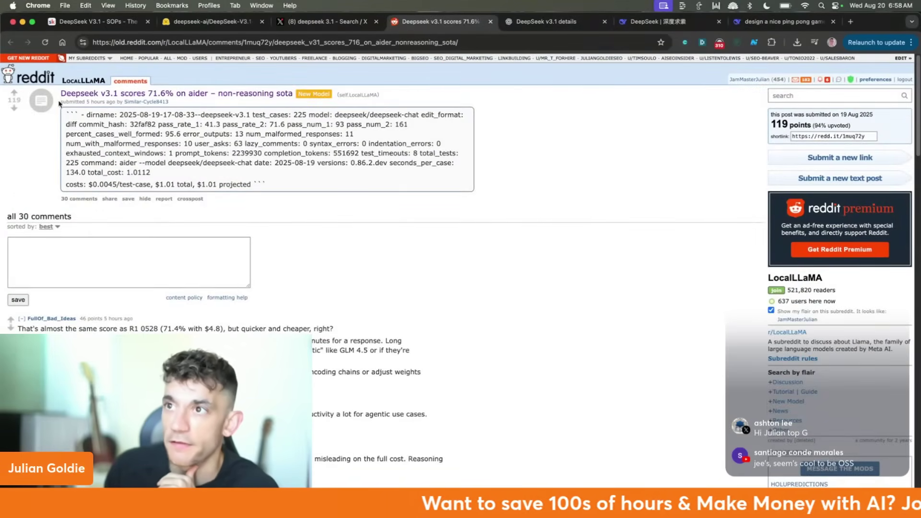
{"action": "scroll", "coordinate": [282, 251], "scroll_direction": "down", "scroll_amount": 15}
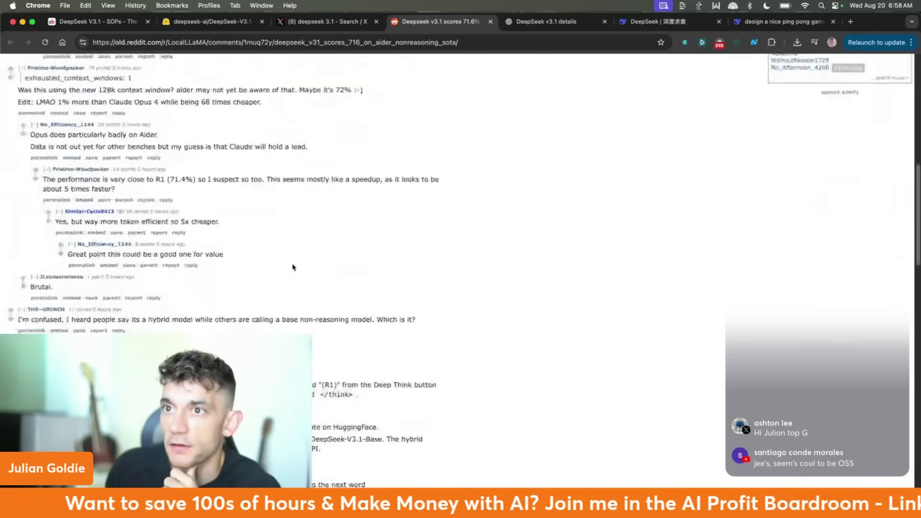
{"action": "scroll", "coordinate": [288, 274], "scroll_direction": "down", "scroll_amount": 5}
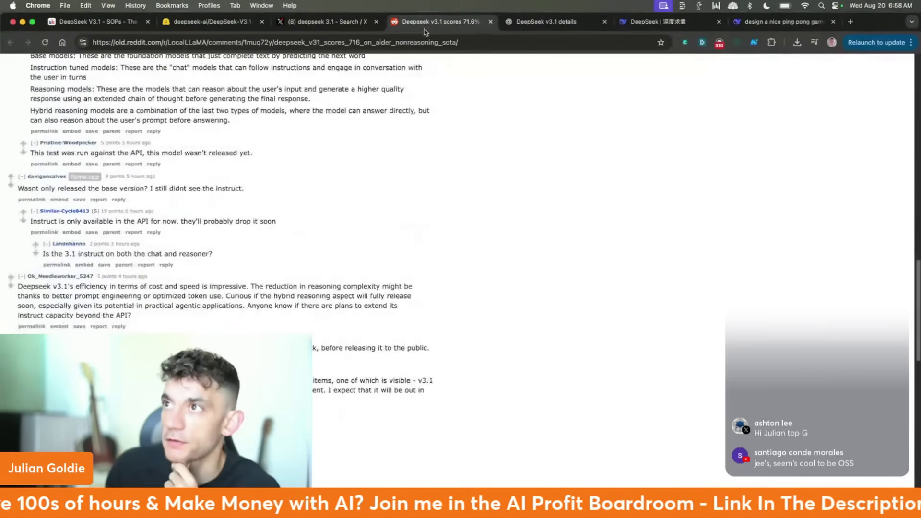
{"action": "key", "text": "super+w"}
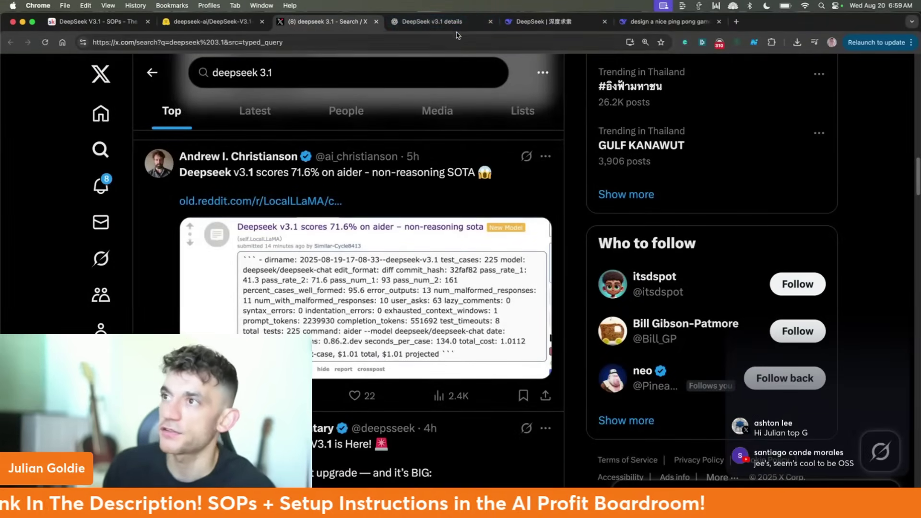
Open chatgpt.com in a new tab, view the GPT-5 model list, then return to the ping pong chat.
{"action": "key", "text": "super+t"}
{"action": "type", "text": "ch"}
{"action": "key", "text": "Return"}
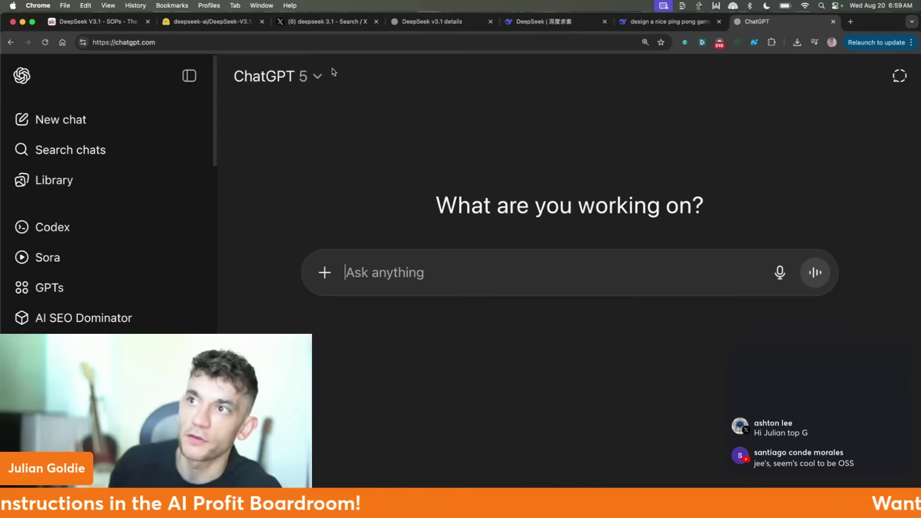
{"action": "left_click", "coordinate": [319, 76]}
{"action": "mouse_move", "coordinate": [412, 349]}
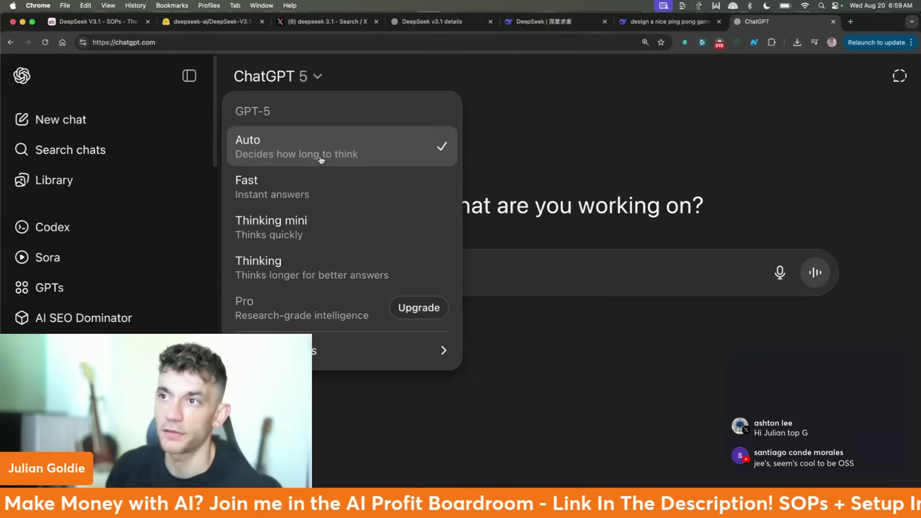
{"action": "left_click", "coordinate": [617, 149]}
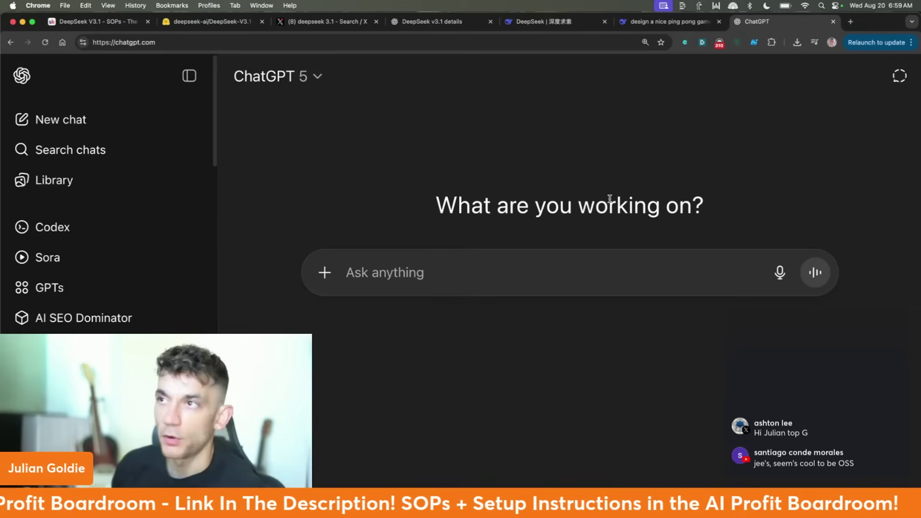
{"action": "left_click", "coordinate": [669, 21]}
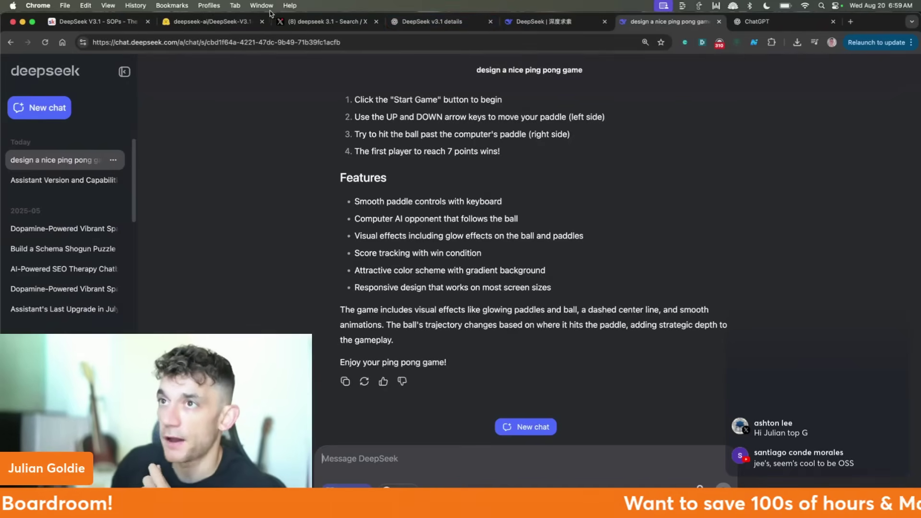
Open openrouter.ai in a new tab and browse its list of 486 models.
{"action": "left_click", "coordinate": [298, 21]}
{"action": "scroll", "coordinate": [432, 417], "scroll_direction": "down", "scroll_amount": 3}
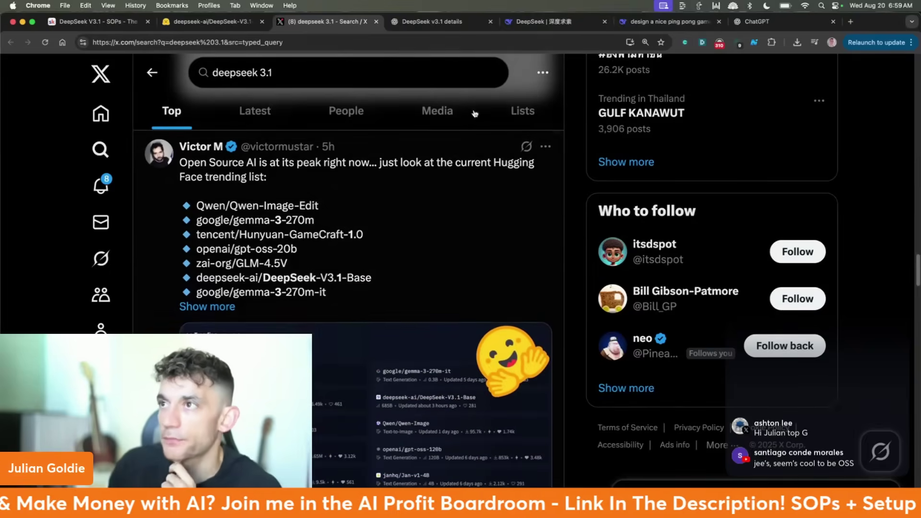
{"action": "left_click", "coordinate": [556, 24]}
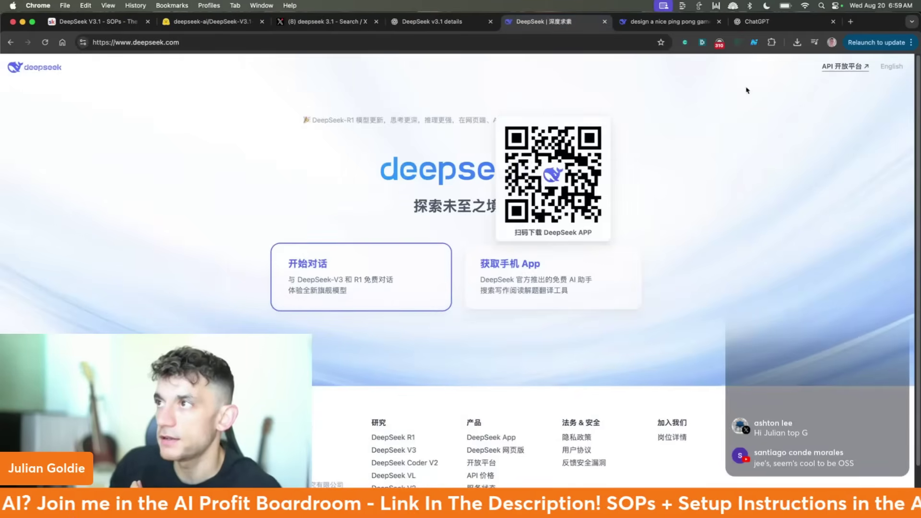
{"action": "key", "text": "super+t"}
{"action": "type", "text": "op"}
{"action": "key", "text": "Return"}
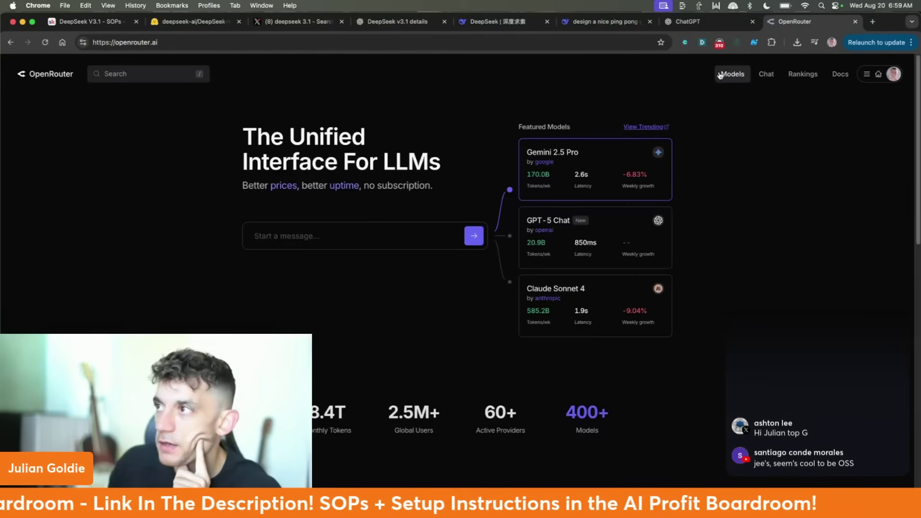
{"action": "left_click", "coordinate": [720, 76]}
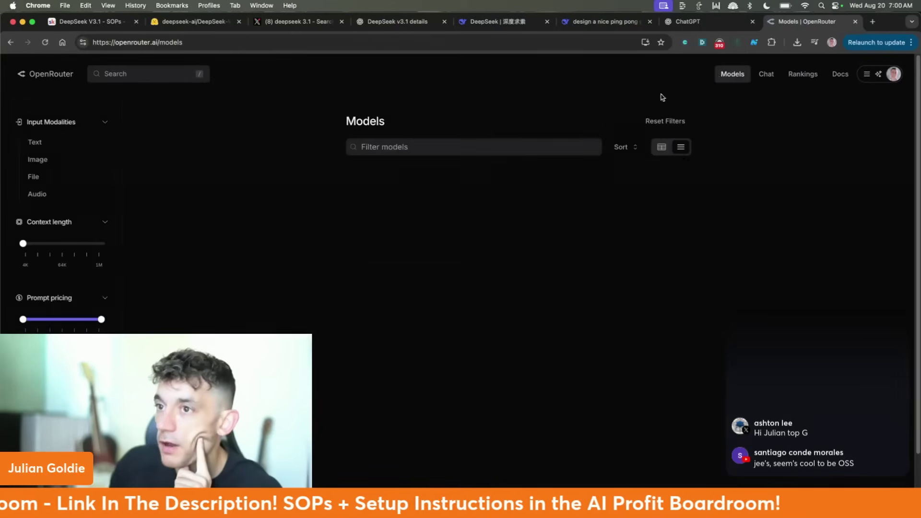
{"action": "scroll", "coordinate": [604, 352], "scroll_direction": "down", "scroll_amount": 15}
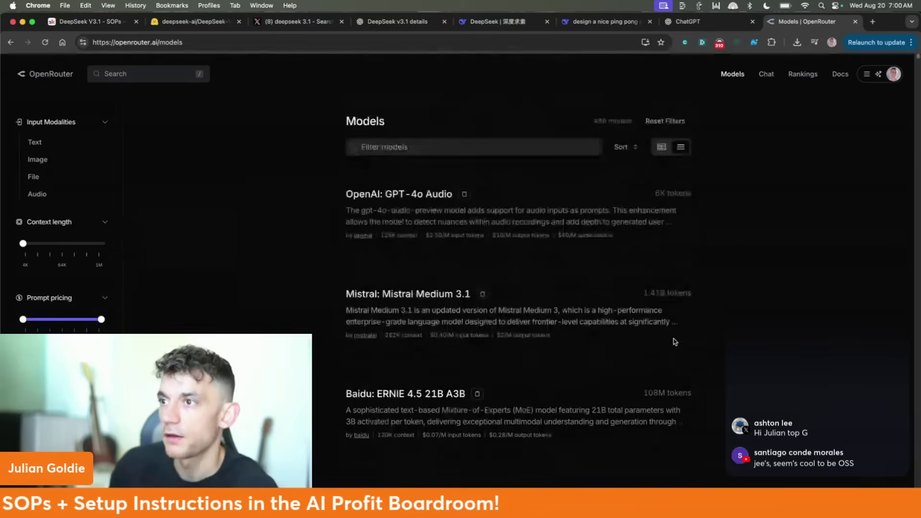
Load ollama.com's model search page in the same tab.
{"action": "key", "text": "super+l"}
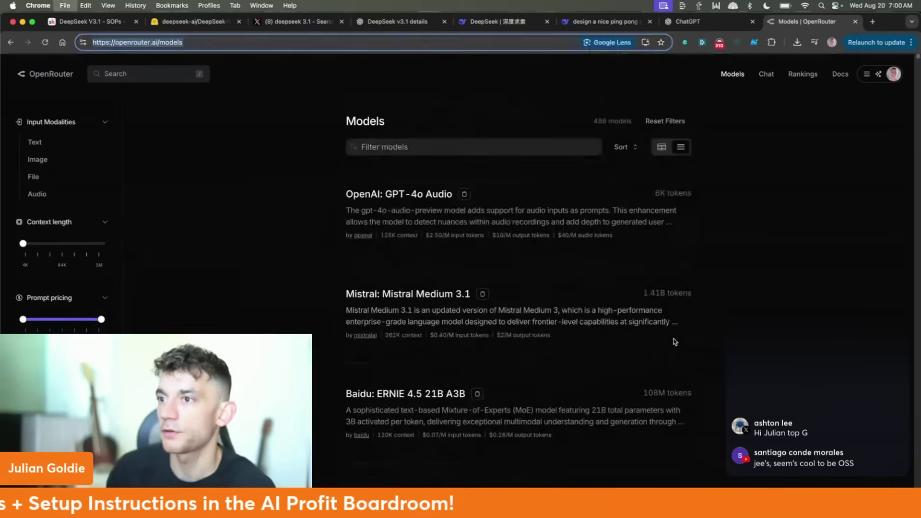
{"action": "type", "text": "ollama"}
{"action": "key", "text": "Return"}
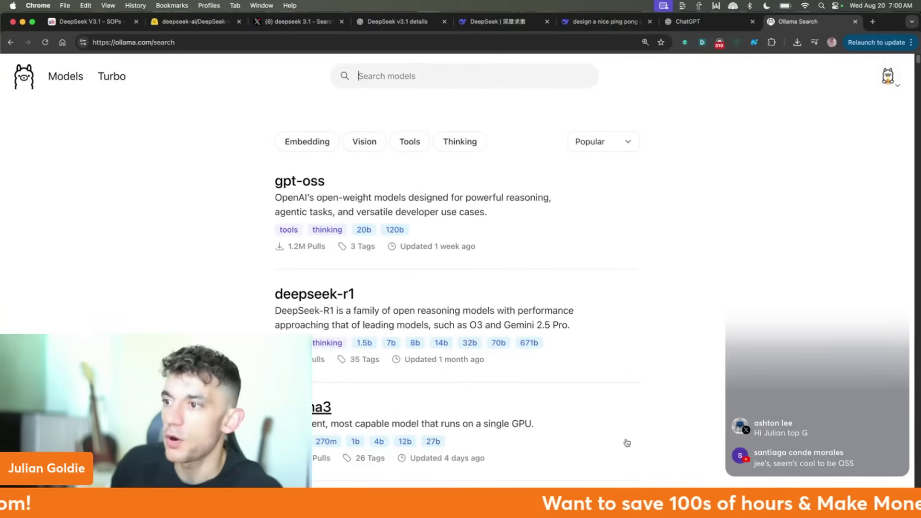
Scroll through Ollama's popular models like gpt-oss and deepseek-r1, then return to X's deepseek 3.1 results.
{"action": "scroll", "coordinate": [627, 442], "scroll_direction": "down", "scroll_amount": 10}
{"action": "scroll", "coordinate": [662, 368], "scroll_direction": "up", "scroll_amount": 10}
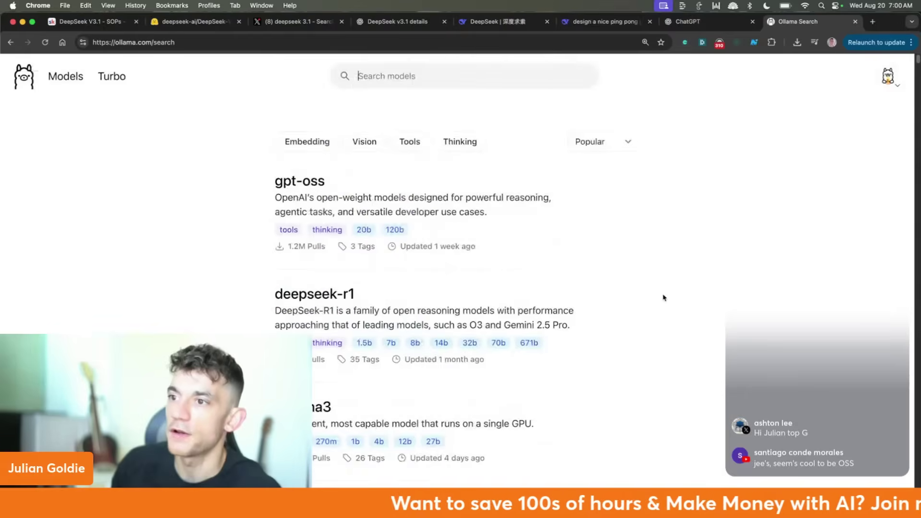
{"action": "scroll", "coordinate": [587, 327], "scroll_direction": "down", "scroll_amount": 1}
{"action": "scroll", "coordinate": [585, 327], "scroll_direction": "down", "scroll_amount": 10}
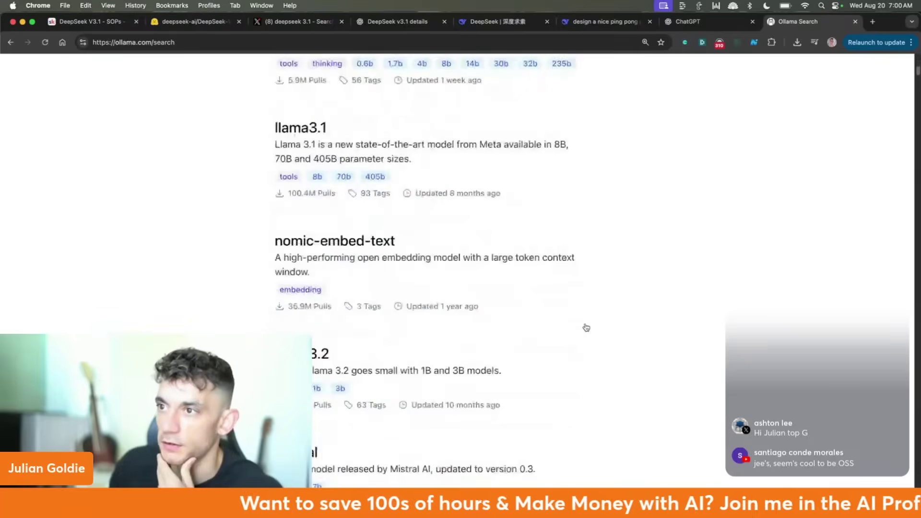
{"action": "scroll", "coordinate": [586, 327], "scroll_direction": "up", "scroll_amount": 10}
{"action": "scroll", "coordinate": [583, 327], "scroll_direction": "down", "scroll_amount": 4}
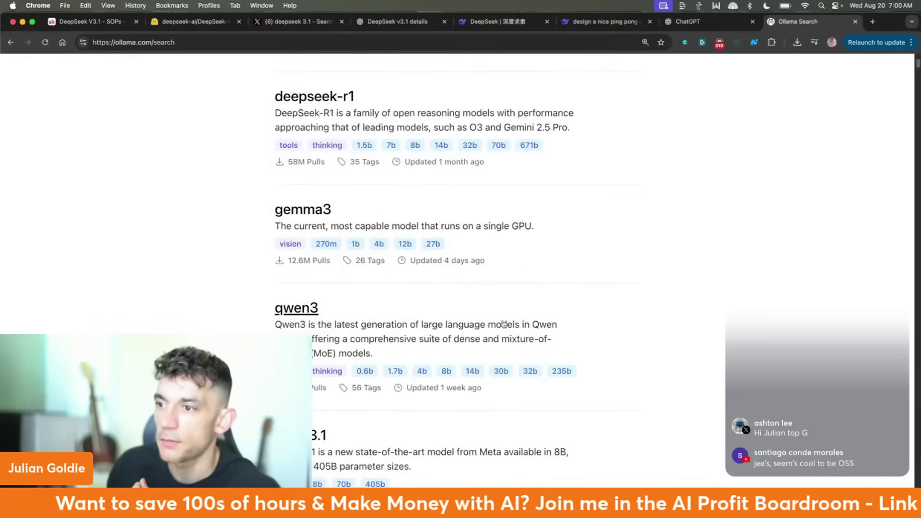
{"action": "scroll", "coordinate": [504, 325], "scroll_direction": "down", "scroll_amount": 15}
{"action": "scroll", "coordinate": [501, 324], "scroll_direction": "down", "scroll_amount": 1}
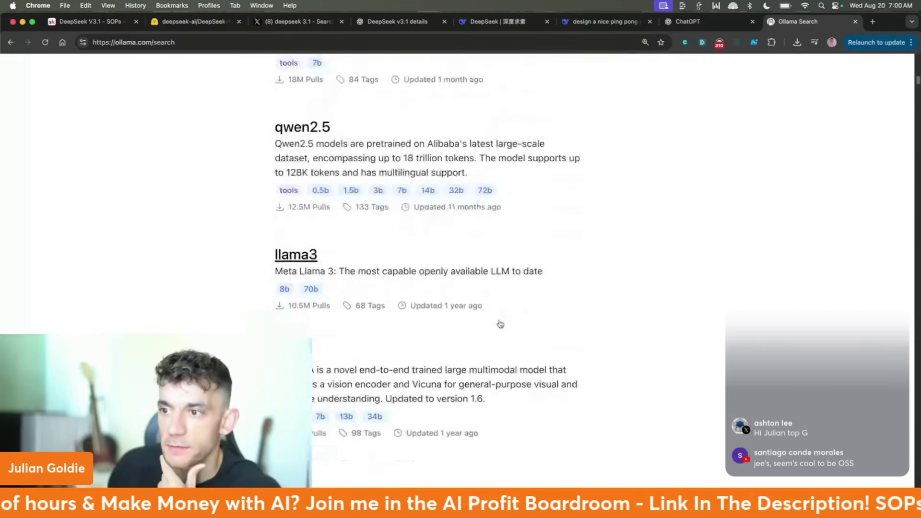
{"action": "scroll", "coordinate": [498, 323], "scroll_direction": "up", "scroll_amount": 15}
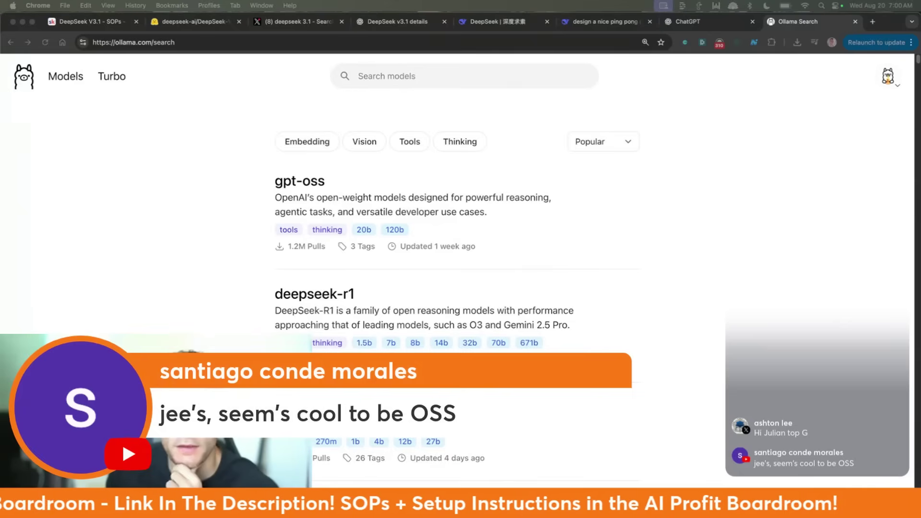
{"action": "left_click", "coordinate": [862, 138]}
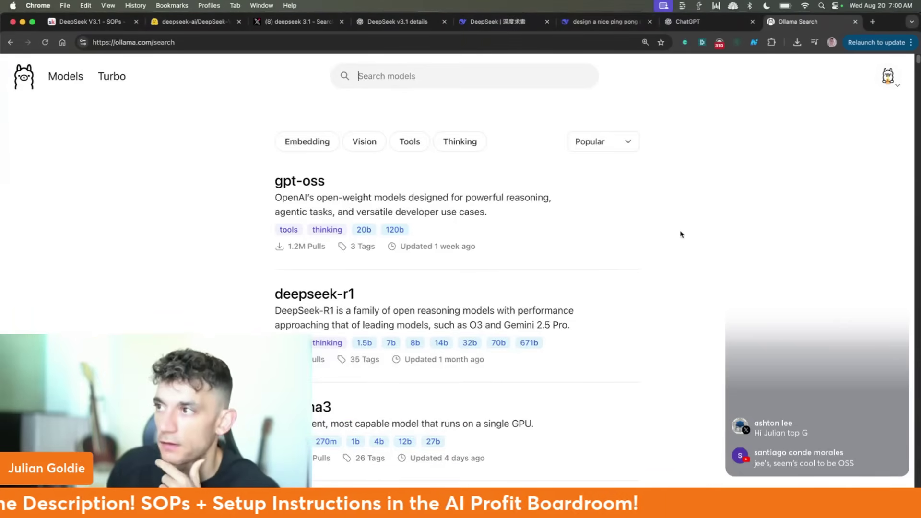
{"action": "left_click", "coordinate": [271, 23]}
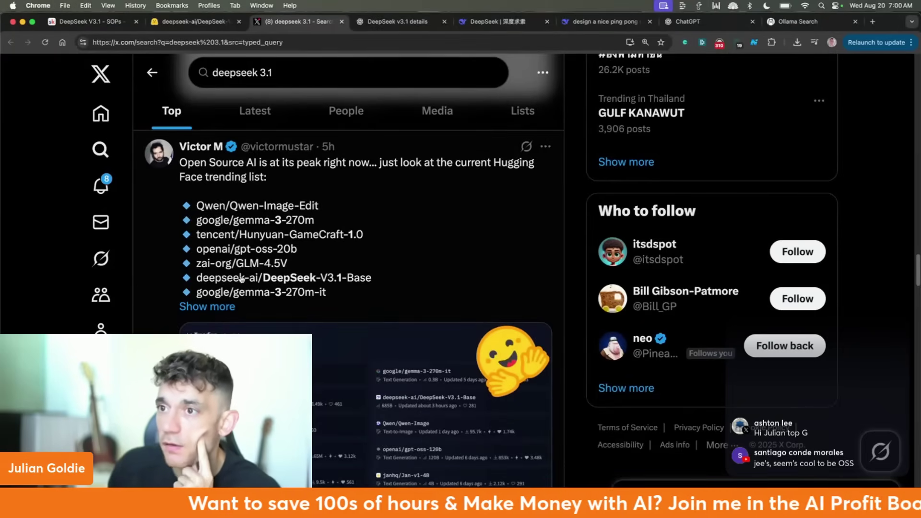
Scroll X's deepseek 3.1 results, then switch to the DeepSeek ping pong game chat.
{"action": "scroll", "coordinate": [345, 338], "scroll_direction": "down", "scroll_amount": 10}
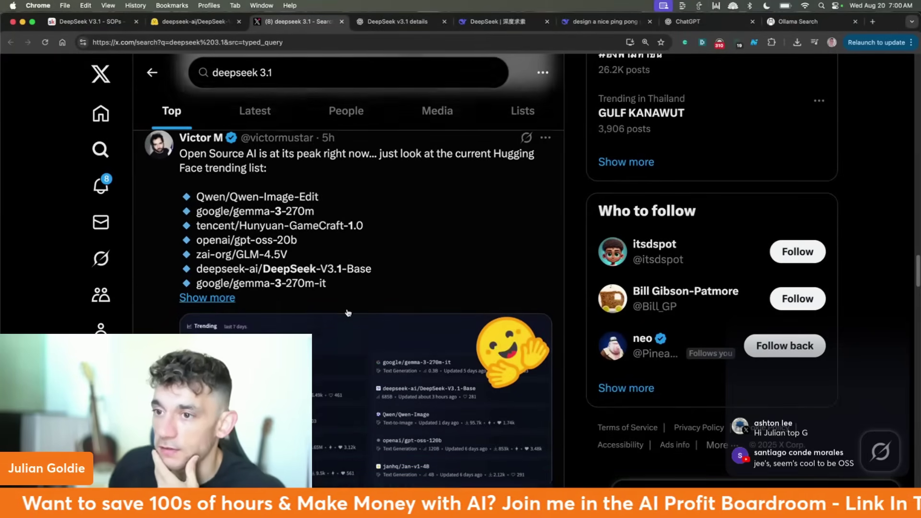
{"action": "scroll", "coordinate": [351, 303], "scroll_direction": "up", "scroll_amount": 10}
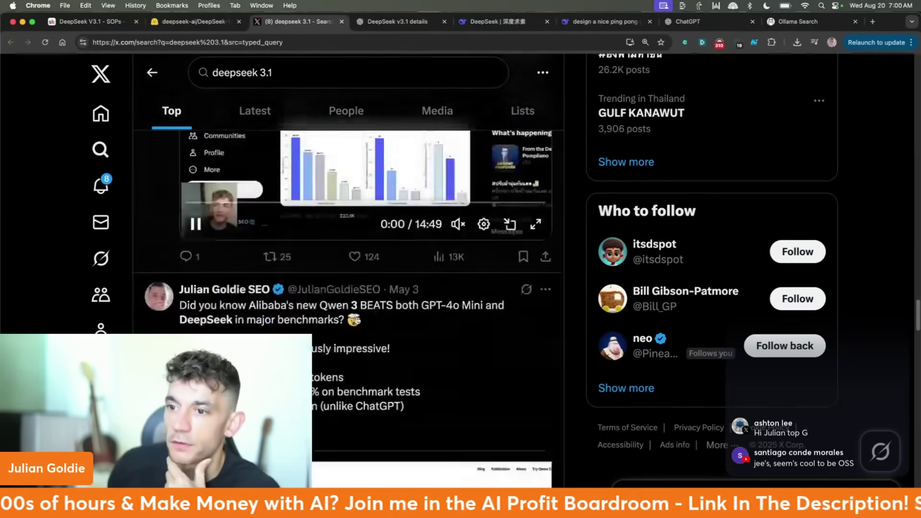
{"action": "scroll", "coordinate": [434, 282], "scroll_direction": "up", "scroll_amount": 3}
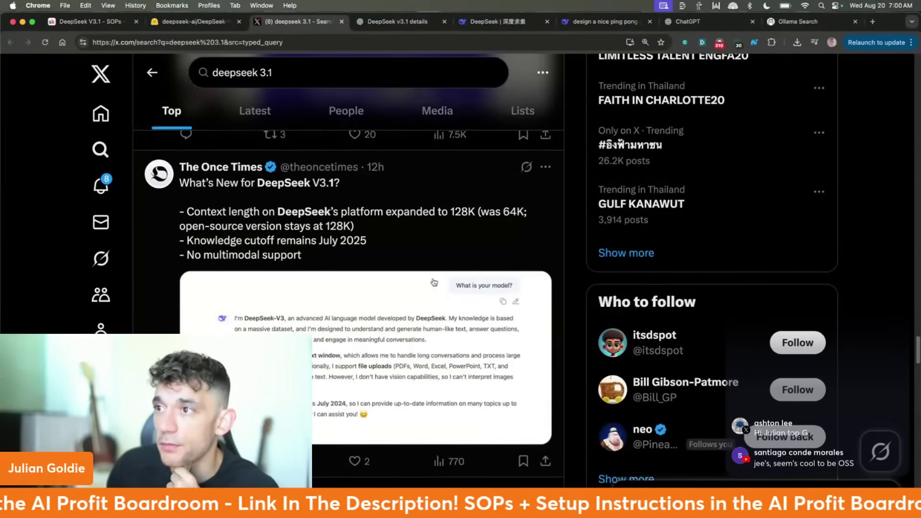
{"action": "left_click", "coordinate": [586, 22]}
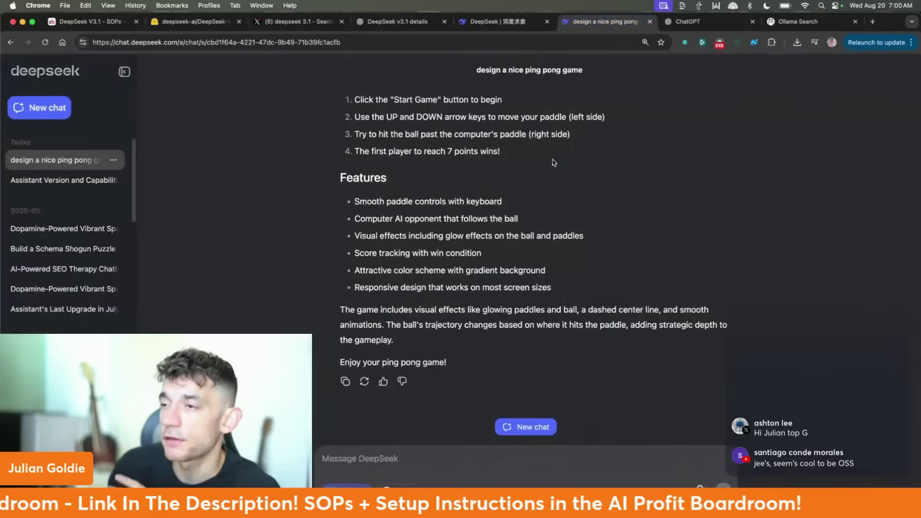
{"action": "scroll", "coordinate": [547, 230], "scroll_direction": "up", "scroll_amount": 10}
{"action": "scroll", "coordinate": [544, 256], "scroll_direction": "up", "scroll_amount": 20}
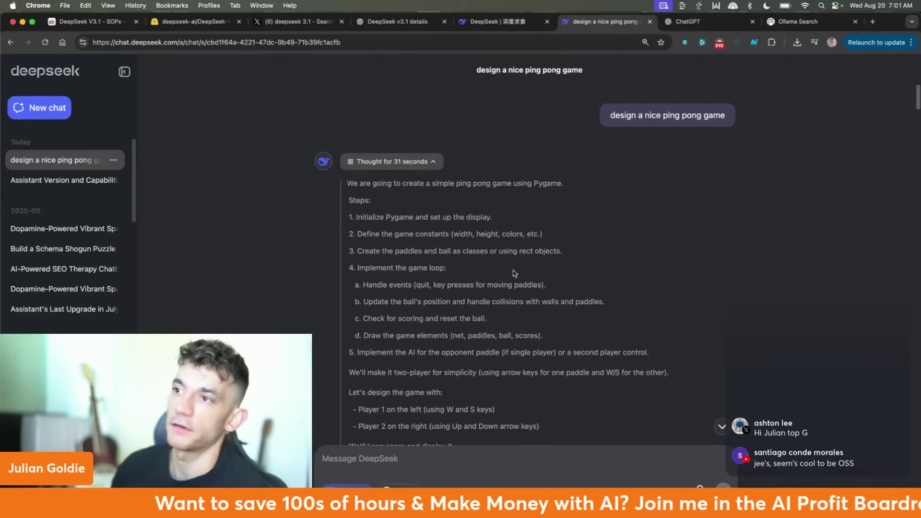
{"action": "scroll", "coordinate": [514, 274], "scroll_direction": "down", "scroll_amount": 20}
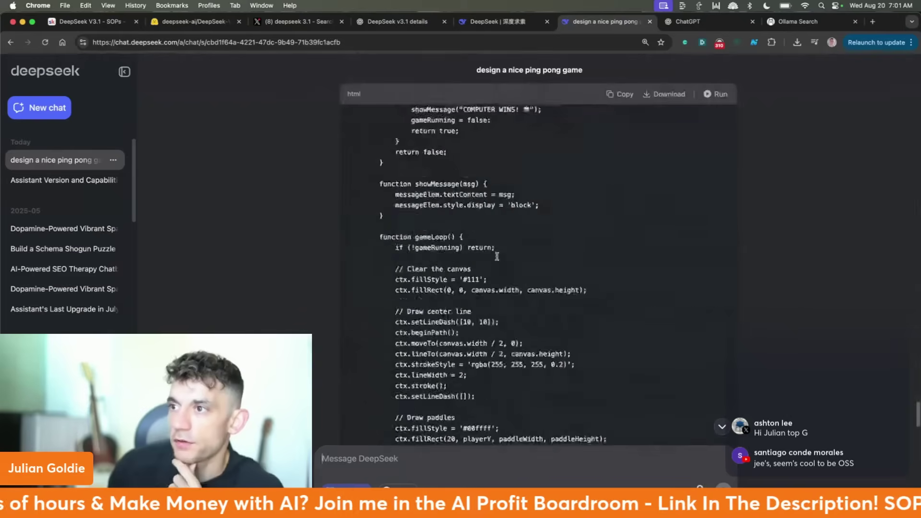
{"action": "scroll", "coordinate": [498, 257], "scroll_direction": "up", "scroll_amount": 20}
{"action": "scroll", "coordinate": [552, 288], "scroll_direction": "down", "scroll_amount": 10}
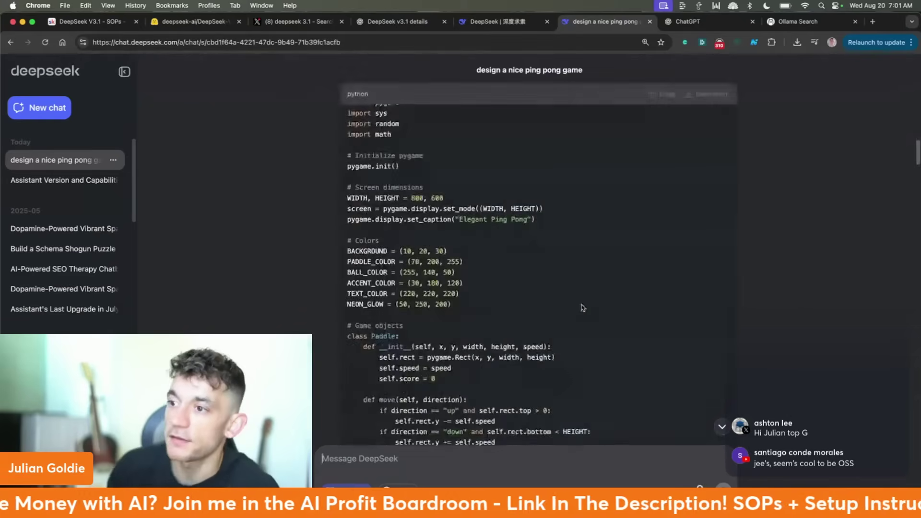
{"action": "scroll", "coordinate": [583, 308], "scroll_direction": "down", "scroll_amount": 20}
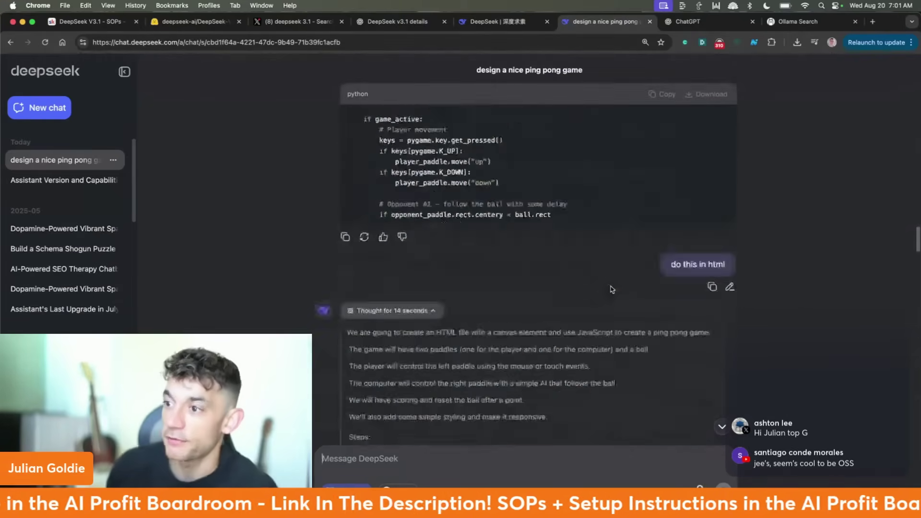
{"action": "scroll", "coordinate": [613, 289], "scroll_direction": "down", "scroll_amount": 10}
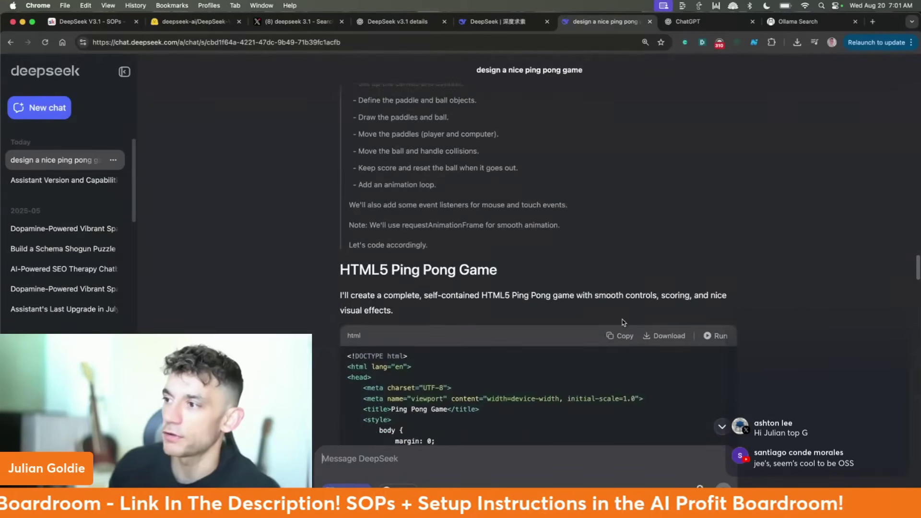
{"action": "scroll", "coordinate": [606, 358], "scroll_direction": "down", "scroll_amount": 2}
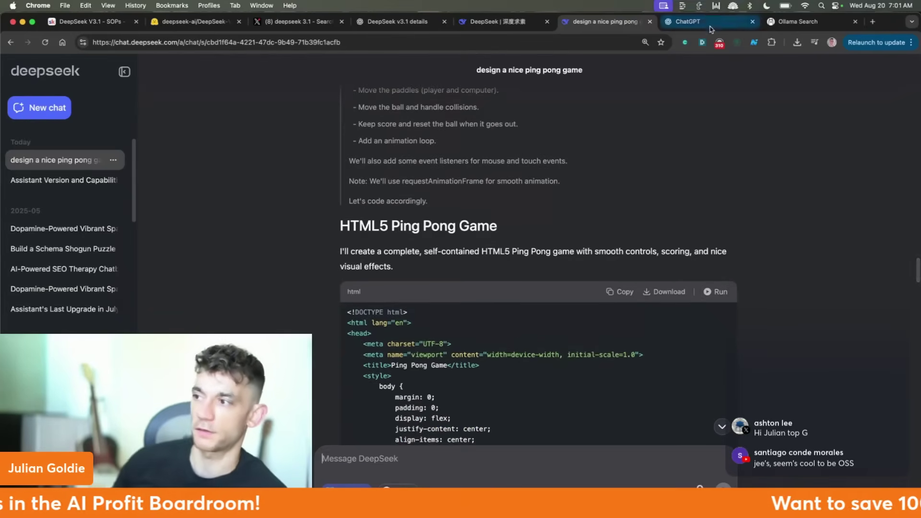
Run the HTML ping pong code in a preview, zoomed out to fit, and start the game.
{"action": "left_click", "coordinate": [720, 292]}
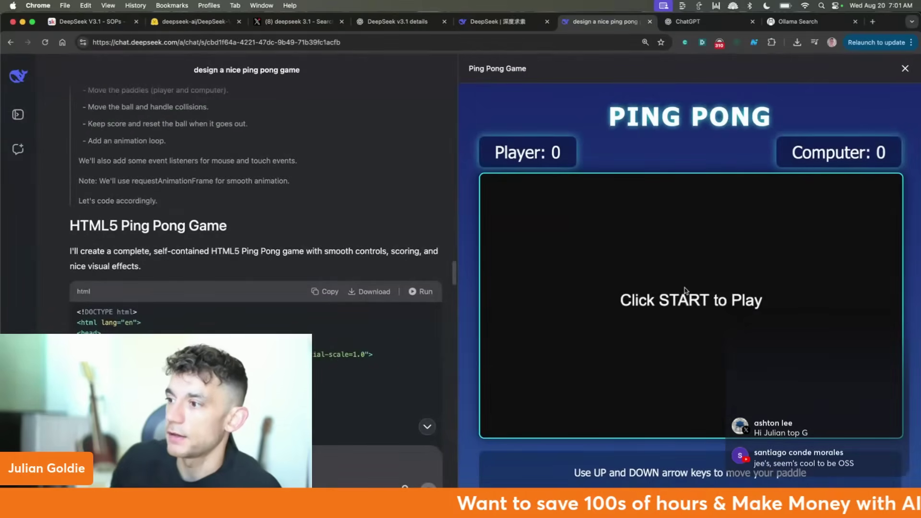
{"action": "key", "text": "super+minus"}
{"action": "left_click", "coordinate": [630, 456]}
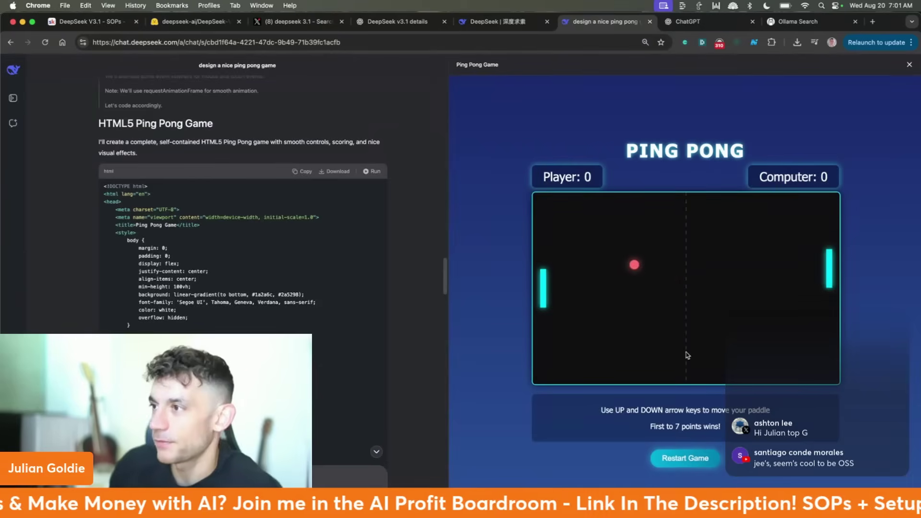
Play against the computer by moving the paddle with the Up and Down arrow keys.
{"action": "key", "text": "Down"}
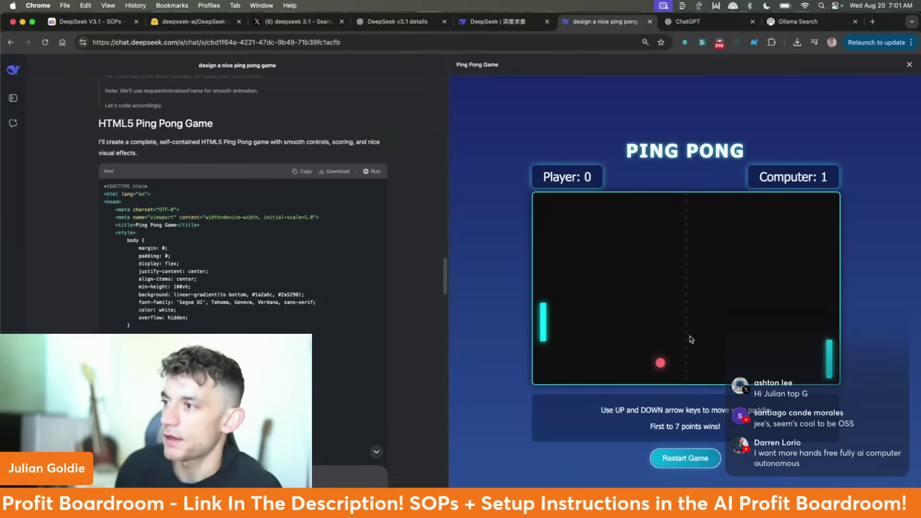
{"action": "key", "text": "Up"}
{"action": "key", "text": "Up"}
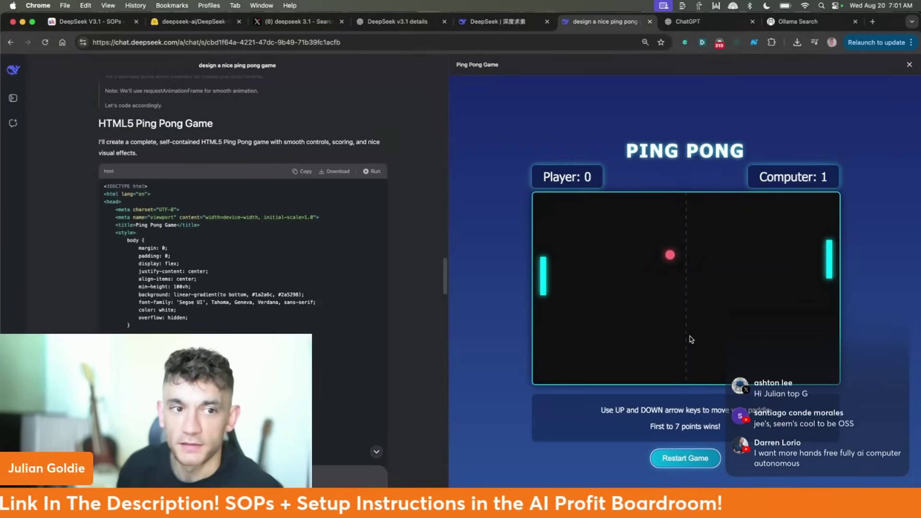
{"action": "key", "text": "Up"}
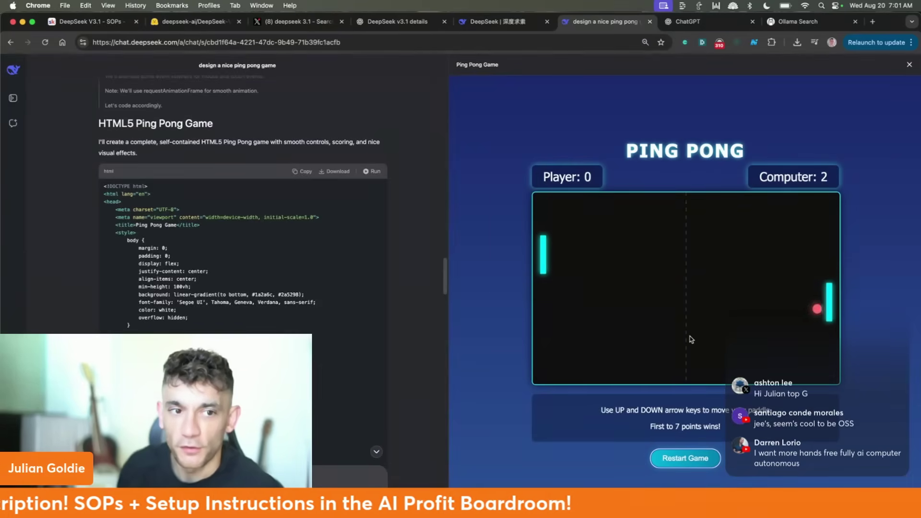
{"action": "key", "text": "Down"}
{"action": "key", "text": "Down"}
{"action": "key", "text": "Down"}
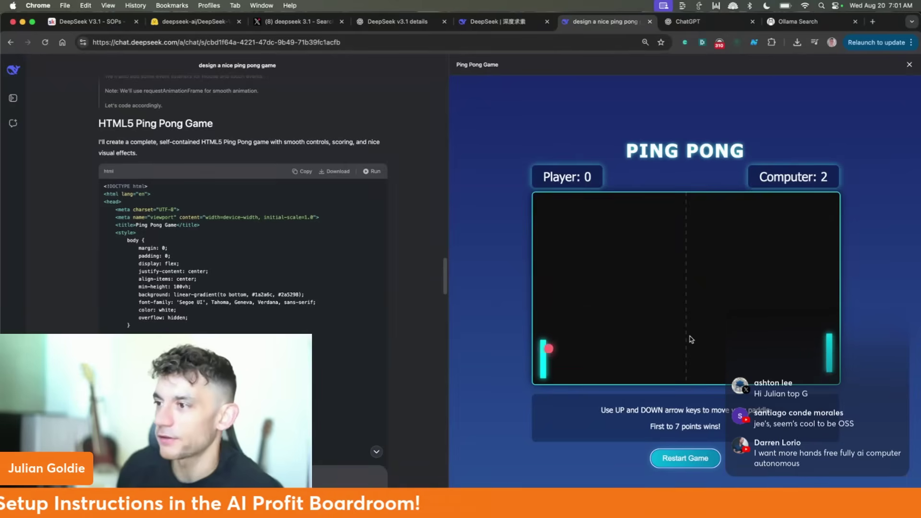
{"action": "key", "text": "Up"}
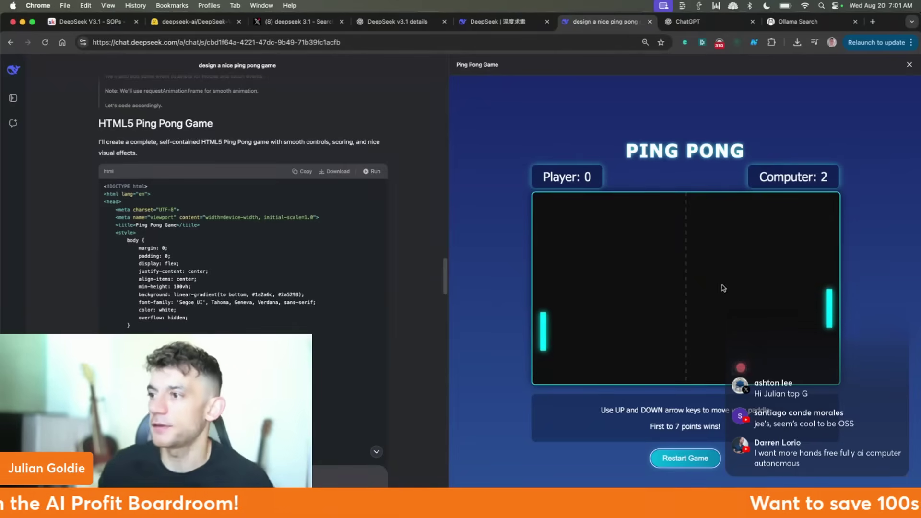
{"action": "key", "text": "Up"}
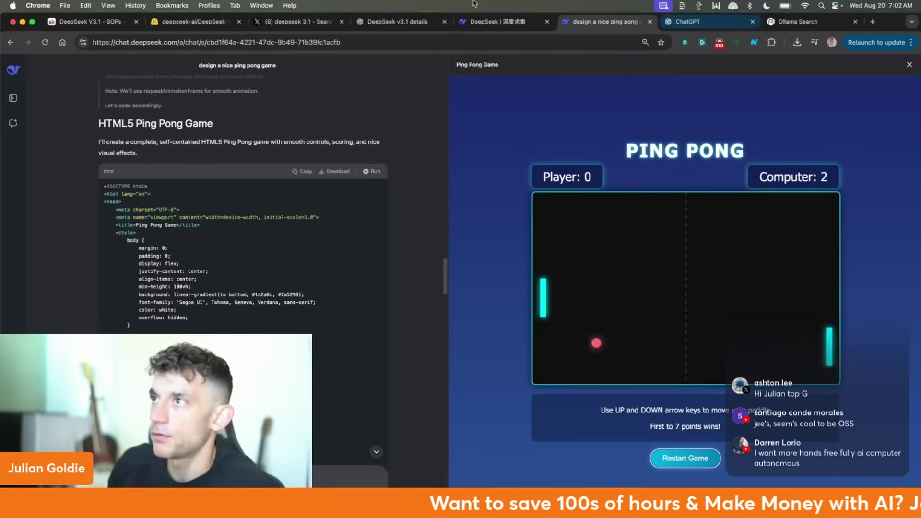
Search Skool for 'deepseek course' and open the Full Course's Build anything with DeepSeek SOP document.
{"action": "left_click", "coordinate": [58, 19]}
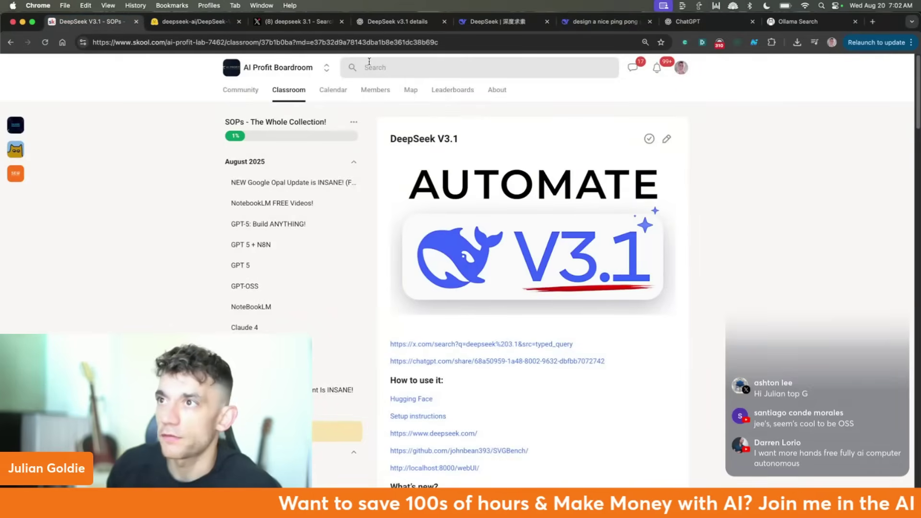
{"action": "type", "text": "deeps"}
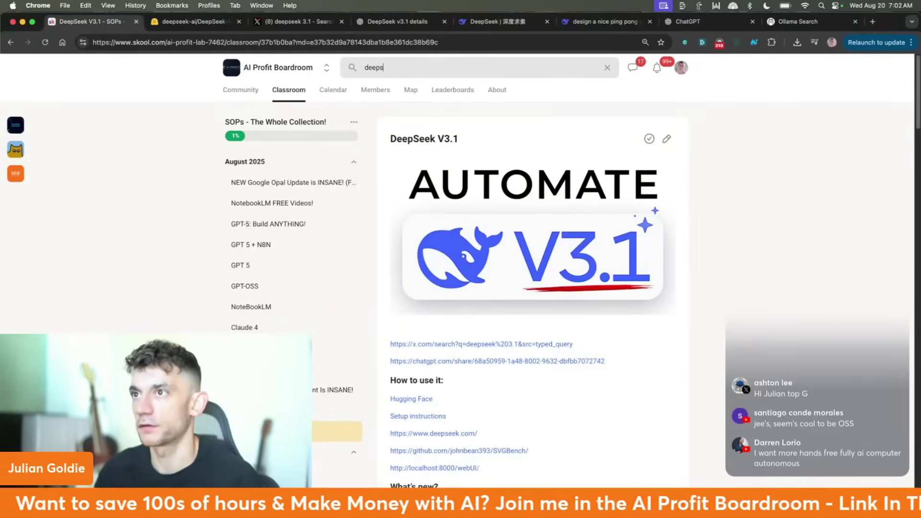
{"action": "type", "text": "eek course"}
{"action": "key", "text": "Return"}
{"action": "left_click", "coordinate": [303, 171]}
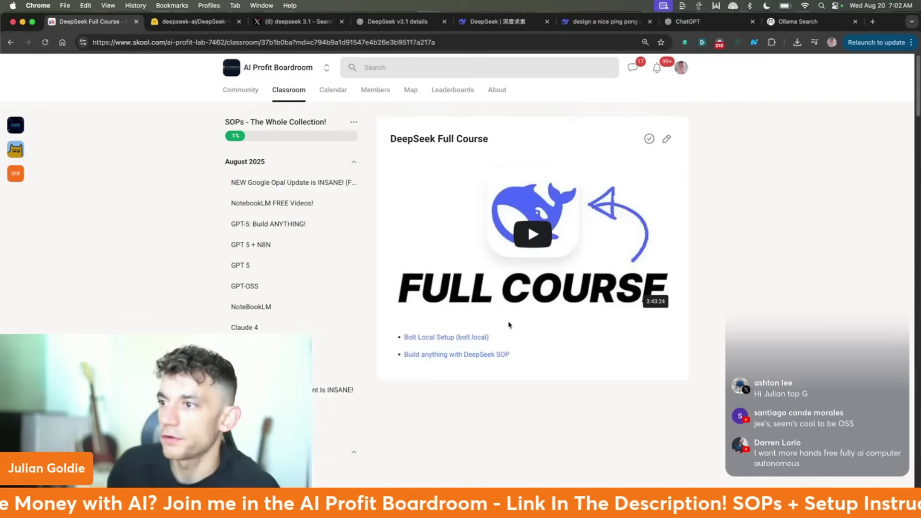
{"action": "left_click", "coordinate": [488, 355], "text": "super"}
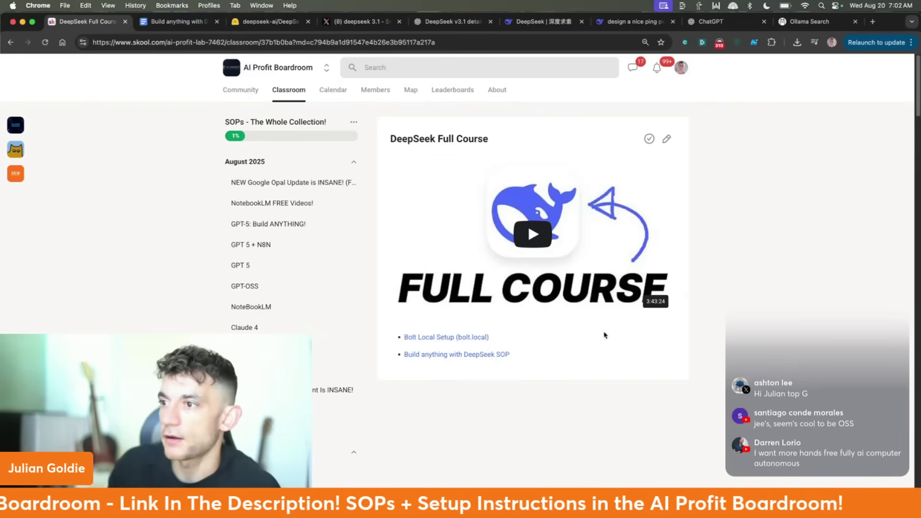
{"action": "left_click", "coordinate": [175, 22]}
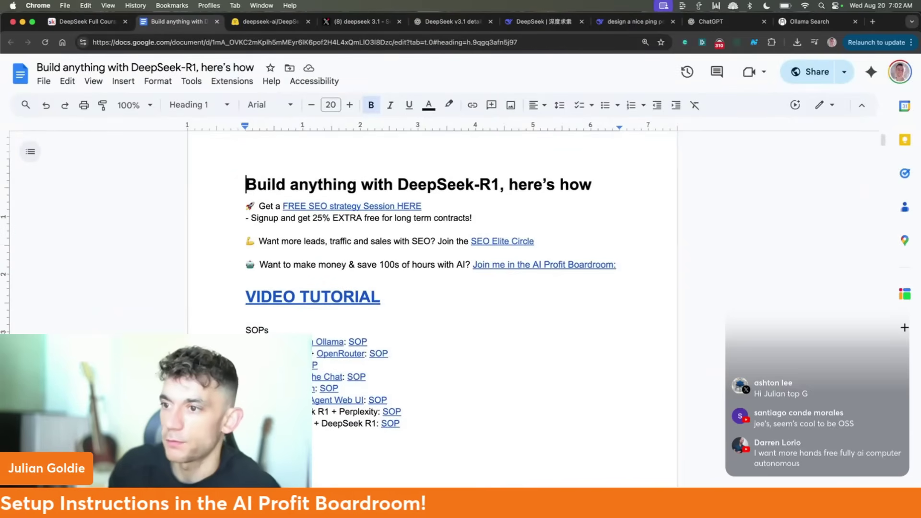
Select the Browser Agent Web UI line and open the linked computer-use agents SOP.
{"action": "left_click", "coordinate": [521, 413]}
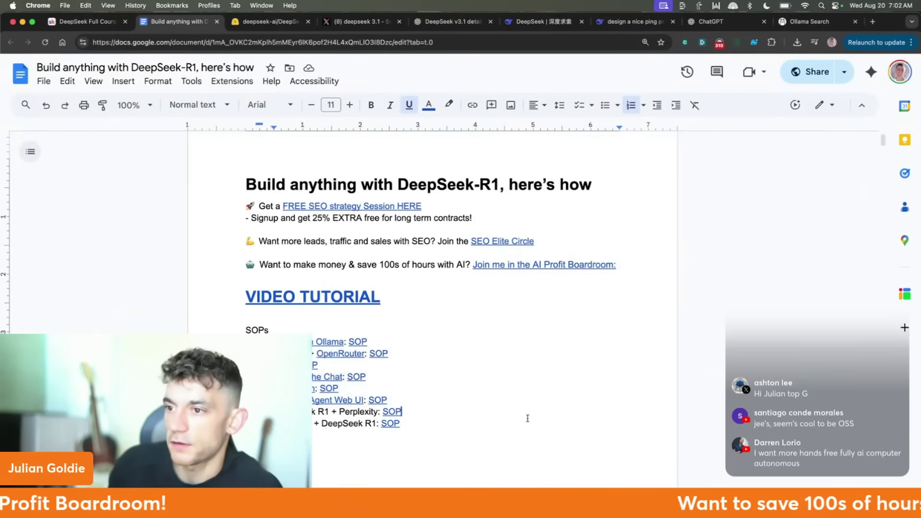
{"action": "key", "text": "shift+Home"}
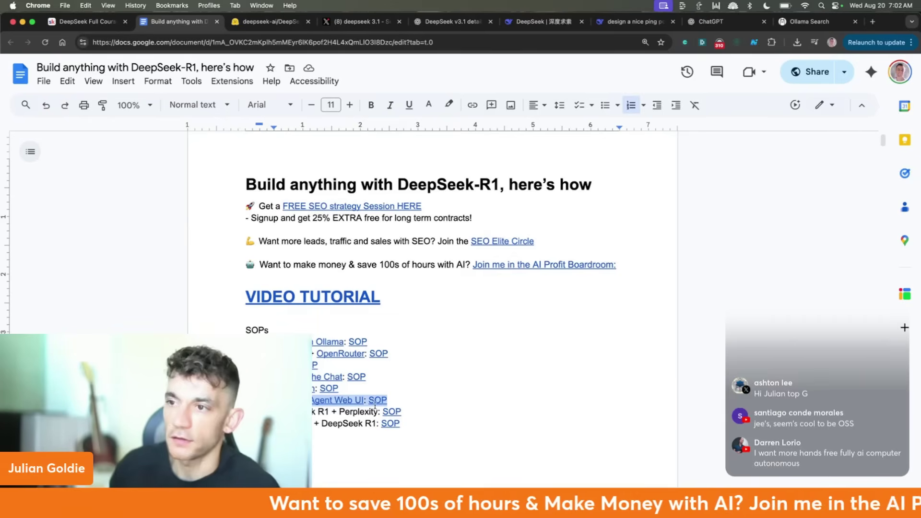
{"action": "scroll", "coordinate": [485, 370], "scroll_direction": "down", "scroll_amount": 5}
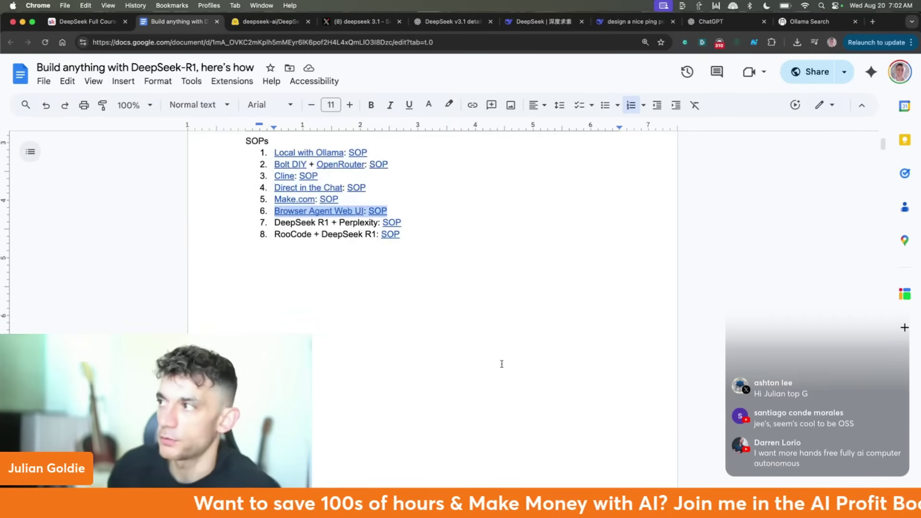
{"action": "left_click", "coordinate": [331, 196], "text": "super"}
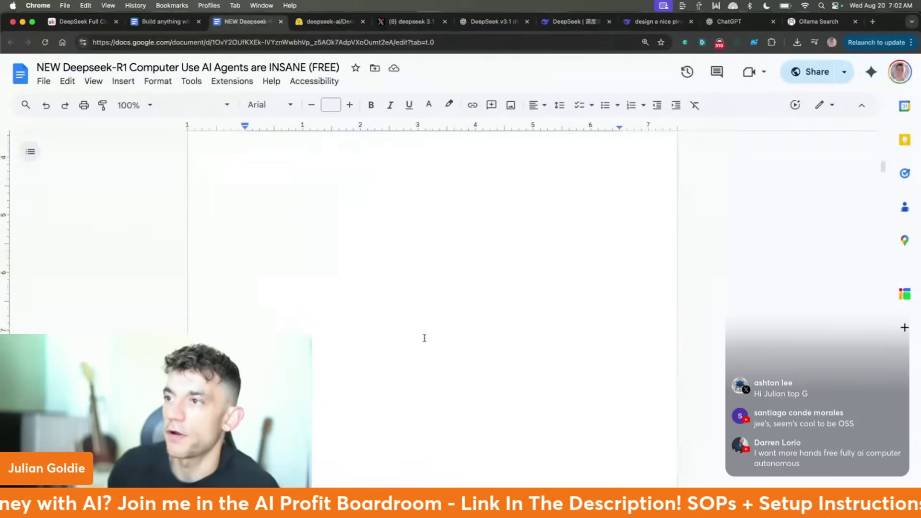
Close the computer-use agents SOP and the DeepSeek-R1 guide documents.
{"action": "scroll", "coordinate": [428, 342], "scroll_direction": "down", "scroll_amount": 15}
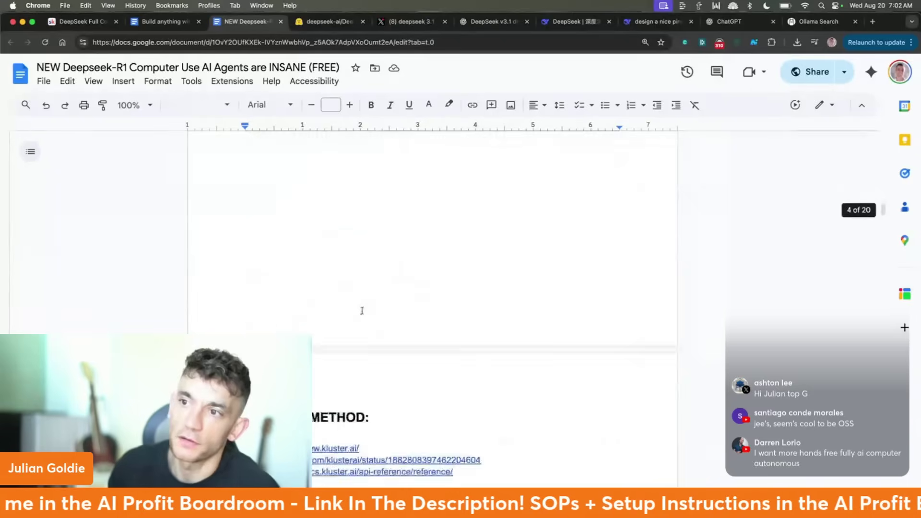
{"action": "key", "text": "super+Up"}
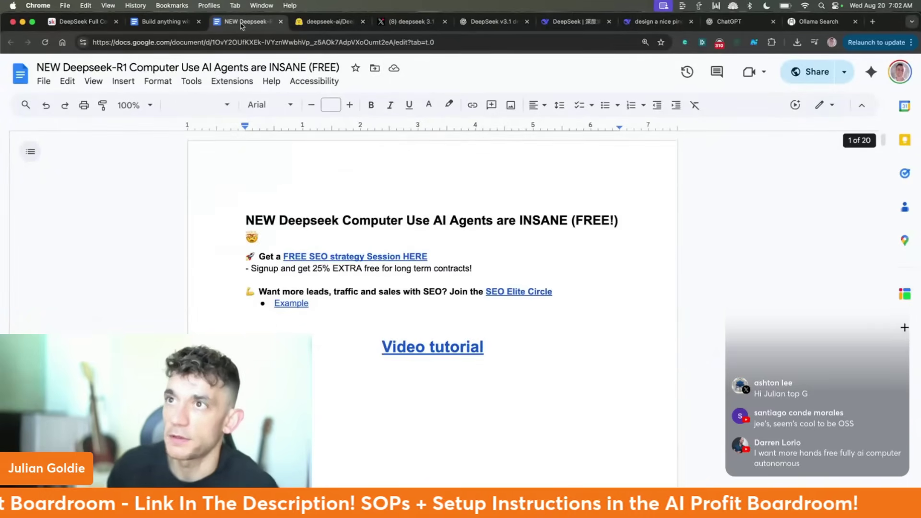
{"action": "key", "text": "super+w"}
{"action": "scroll", "coordinate": [562, 454], "scroll_direction": "up", "scroll_amount": 5}
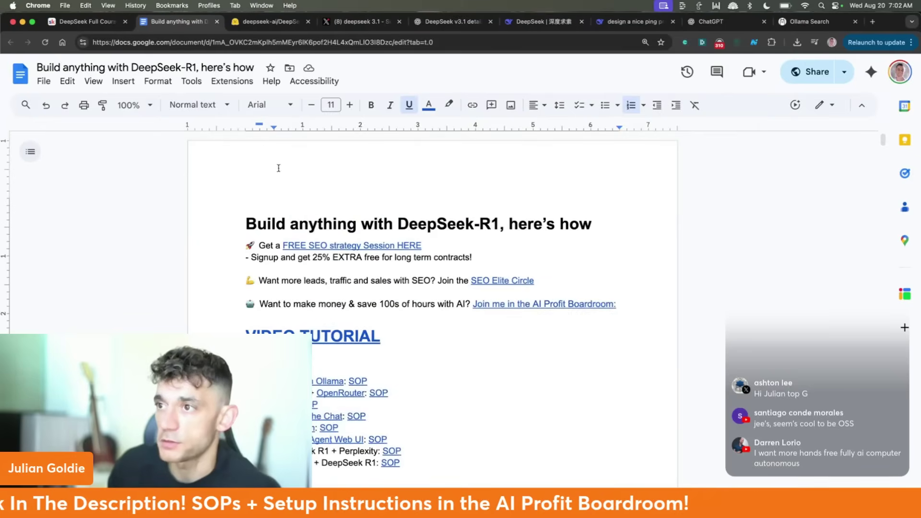
{"action": "key", "text": "super+a"}
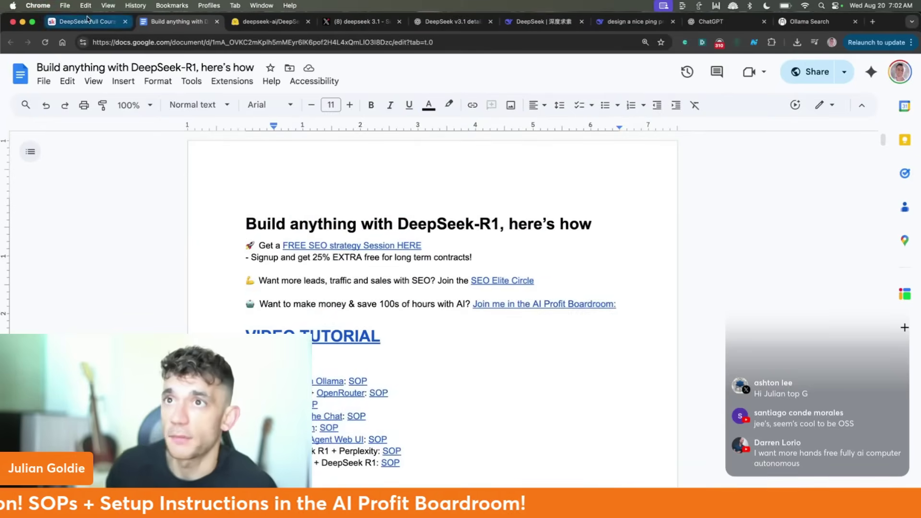
{"action": "key", "text": "super+w"}
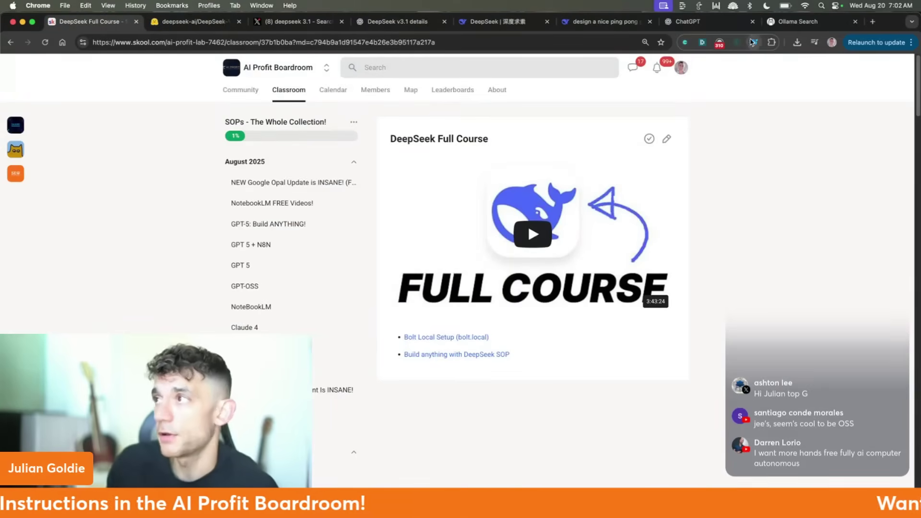
Play the DeepSeek ping pong game preview by moving the paddle up and down.
{"action": "left_click", "coordinate": [617, 28]}
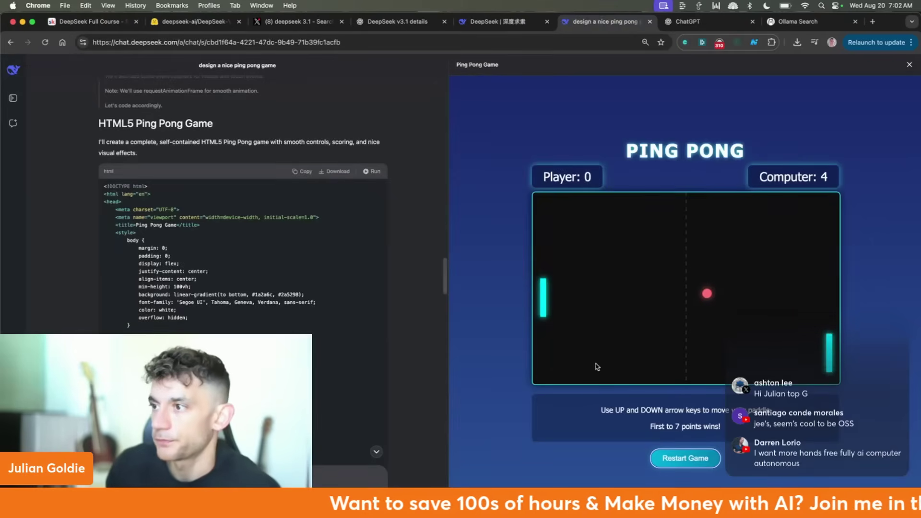
{"action": "key", "text": "Down"}
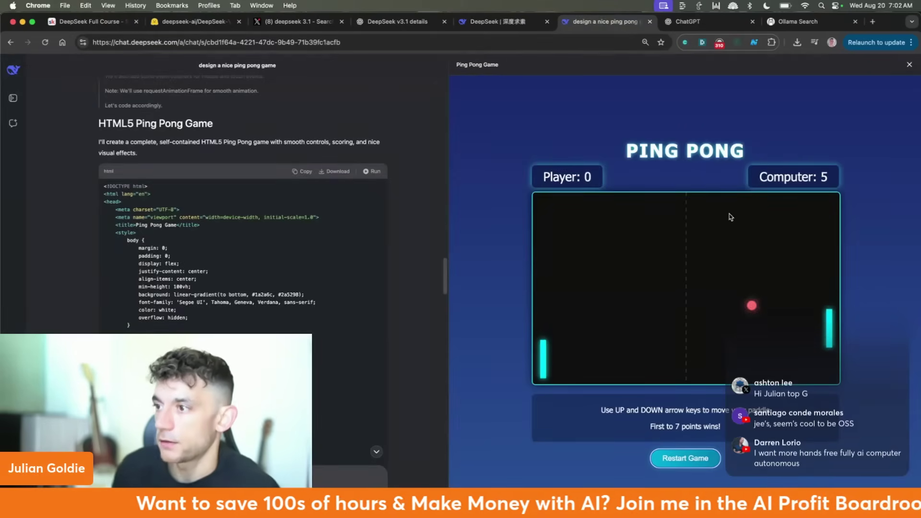
{"action": "key", "text": "Up"}
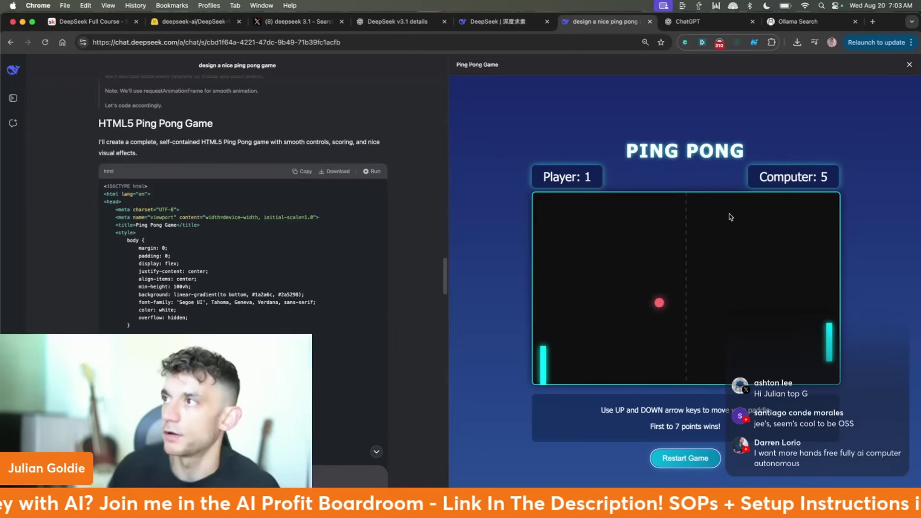
Browse the X search results for deepseek 3.1.
{"action": "key", "text": "super+3"}
{"action": "scroll", "coordinate": [478, 320], "scroll_direction": "down", "scroll_amount": 5}
{"action": "scroll", "coordinate": [479, 320], "scroll_direction": "down", "scroll_amount": 20}
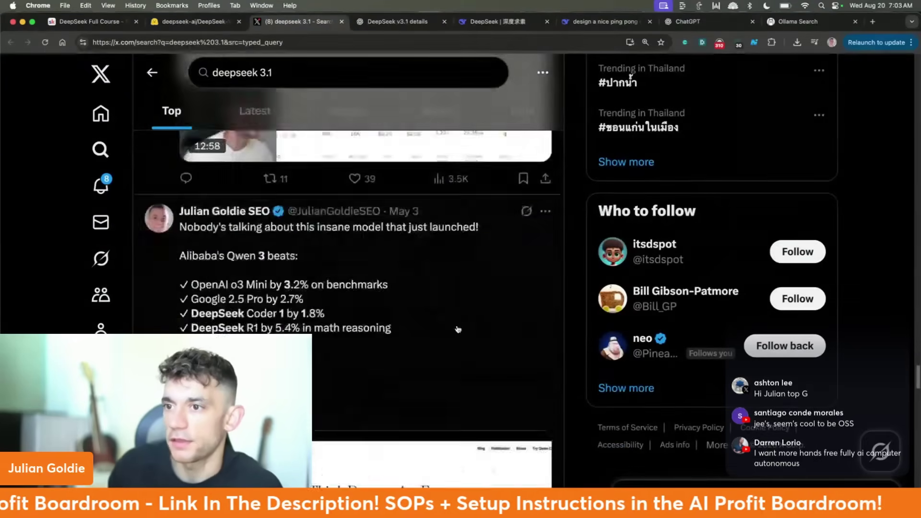
Close the X search and return to the DeepSeek-V3.1-Base discussions list.
{"action": "scroll", "coordinate": [441, 321], "scroll_direction": "up", "scroll_amount": 20}
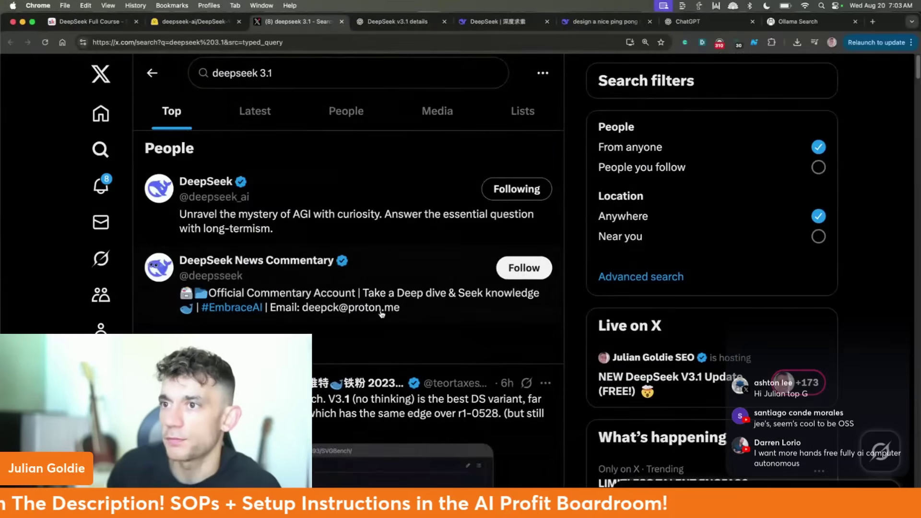
{"action": "key", "text": "super+w"}
{"action": "left_click", "coordinate": [218, 24]}
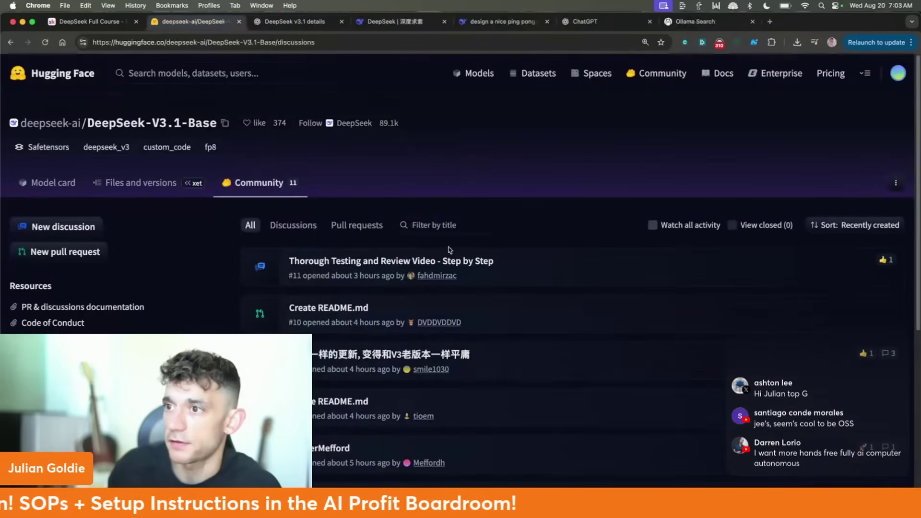
{"action": "scroll", "coordinate": [323, 295], "scroll_direction": "down", "scroll_amount": 3}
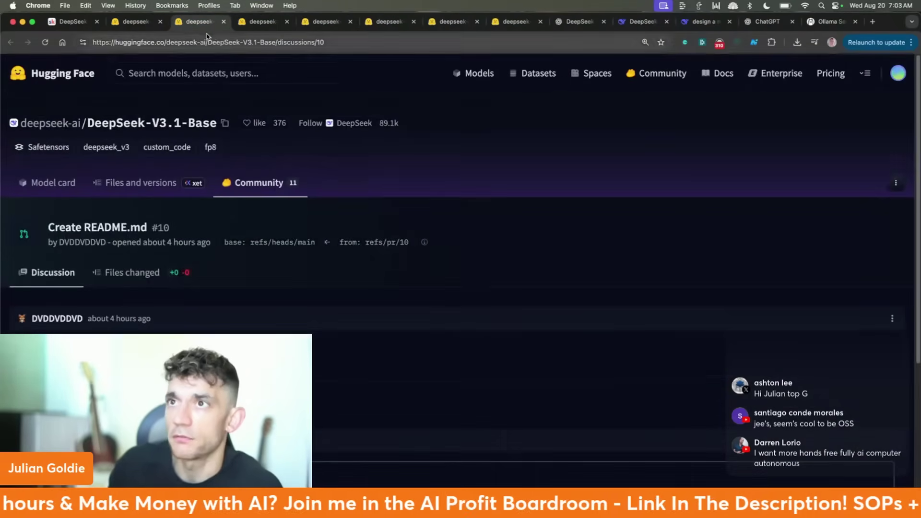
Read discussion threads #9, #4 and #3, closing each page afterward.
{"action": "key", "text": "ctrl+Tab"}
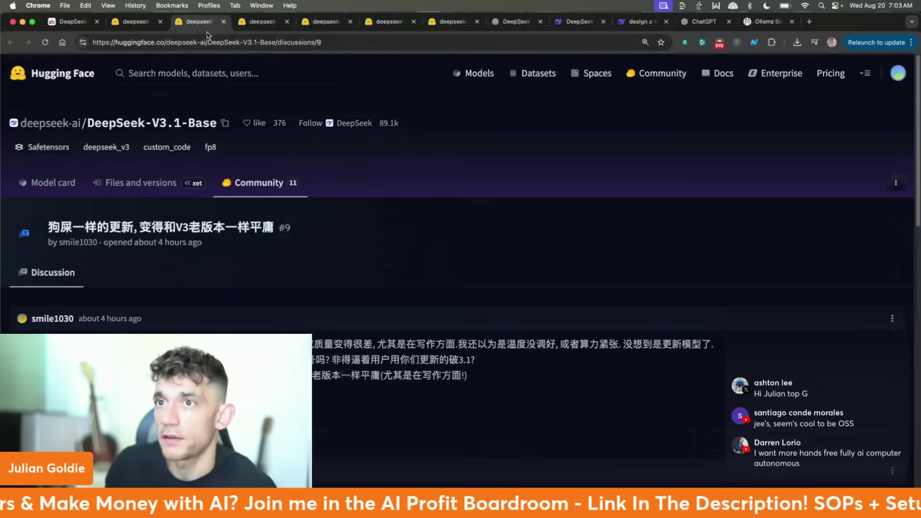
{"action": "scroll", "coordinate": [250, 176], "scroll_direction": "down", "scroll_amount": 10}
{"action": "scroll", "coordinate": [250, 175], "scroll_direction": "up", "scroll_amount": 3}
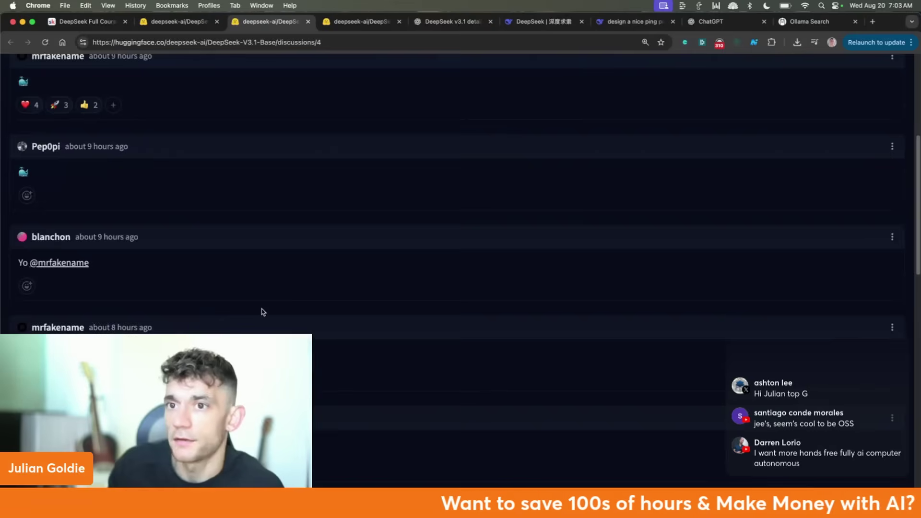
{"action": "key", "text": "super+w"}
{"action": "key", "text": "super+w"}
{"action": "scroll", "coordinate": [344, 346], "scroll_direction": "down", "scroll_amount": 7}
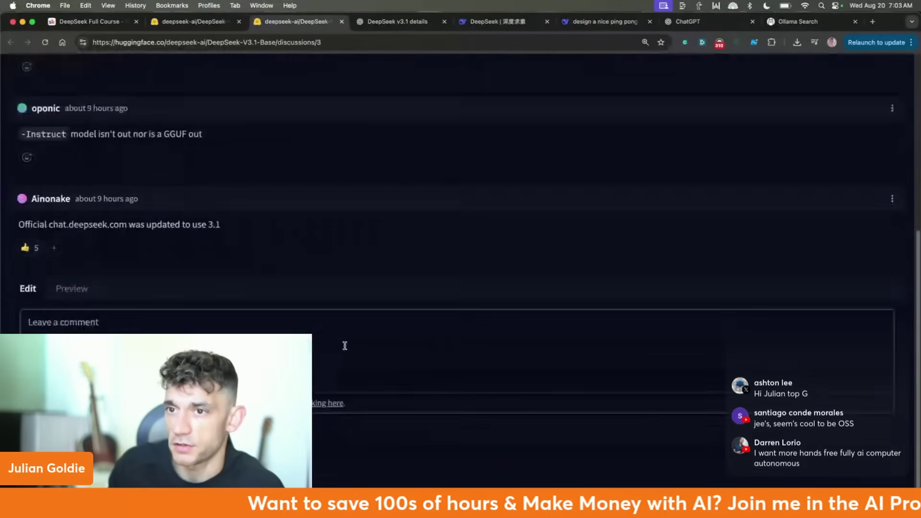
{"action": "scroll", "coordinate": [372, 309], "scroll_direction": "up", "scroll_amount": 7}
{"action": "key", "text": "super+w"}
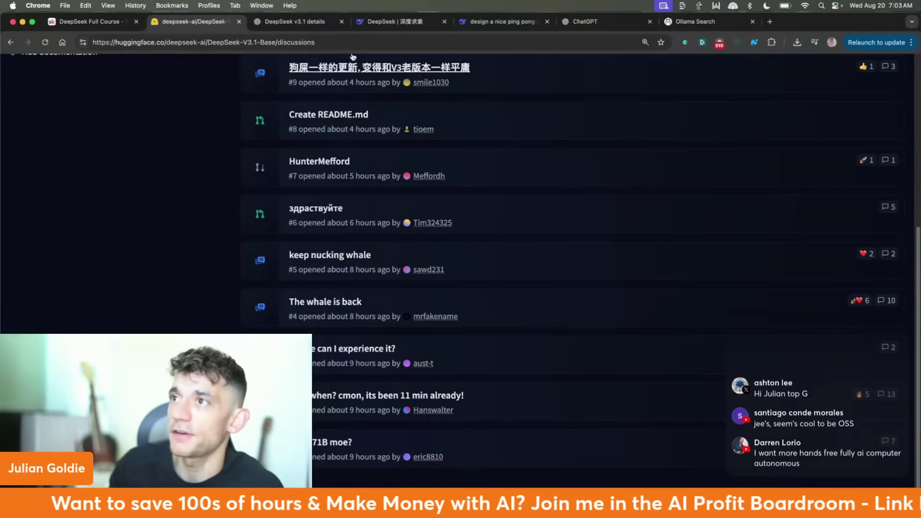
Go to X in a new tab, search 'deepseek' and open the DeepSeek account.
{"action": "key", "text": "super+t"}
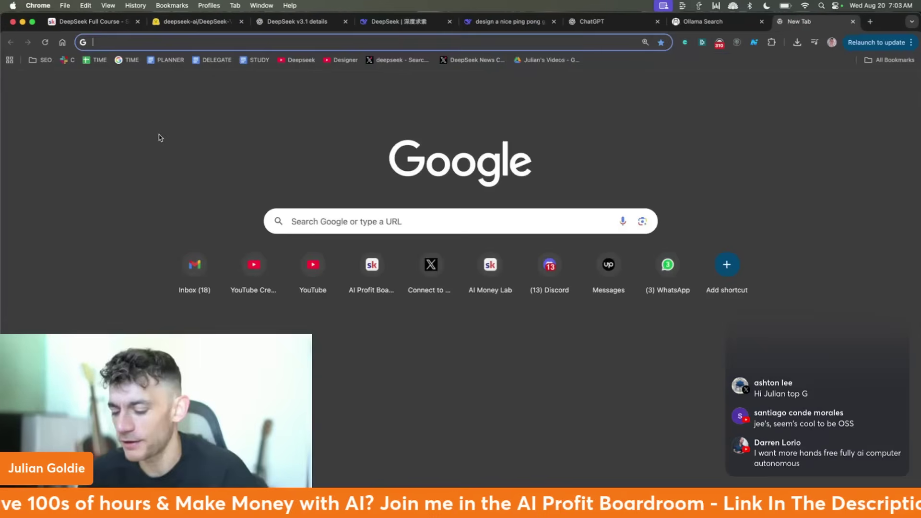
{"action": "type", "text": "twitter.com"}
{"action": "key", "text": "Return"}
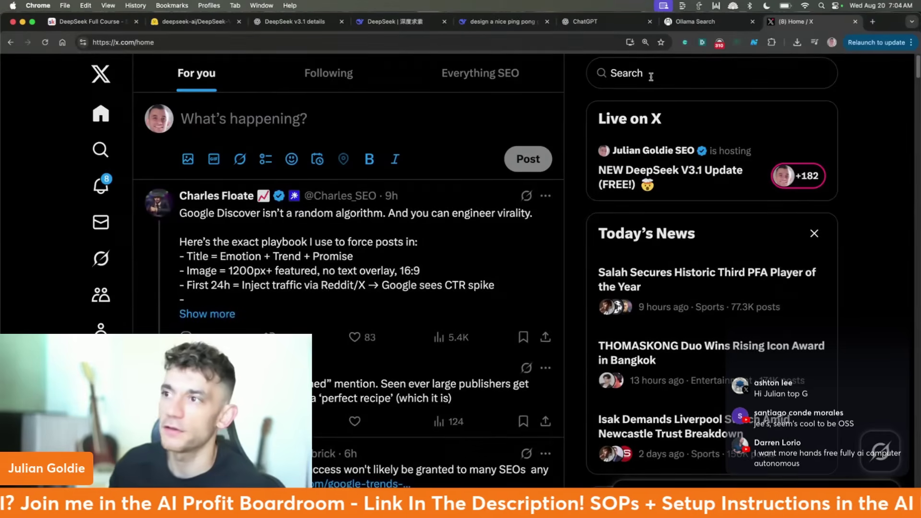
{"action": "left_click", "coordinate": [651, 77]}
{"action": "type", "text": "de"}
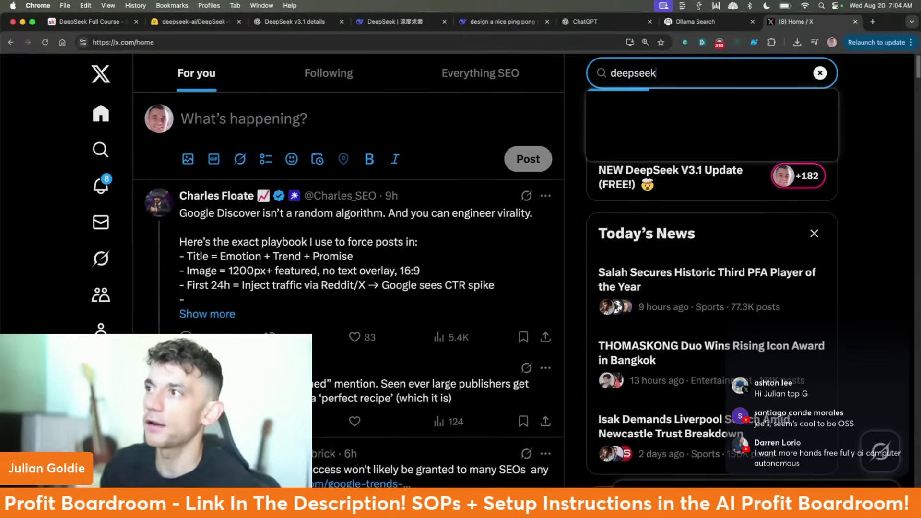
{"action": "type", "text": "epseek"}
{"action": "left_click", "coordinate": [647, 262]}
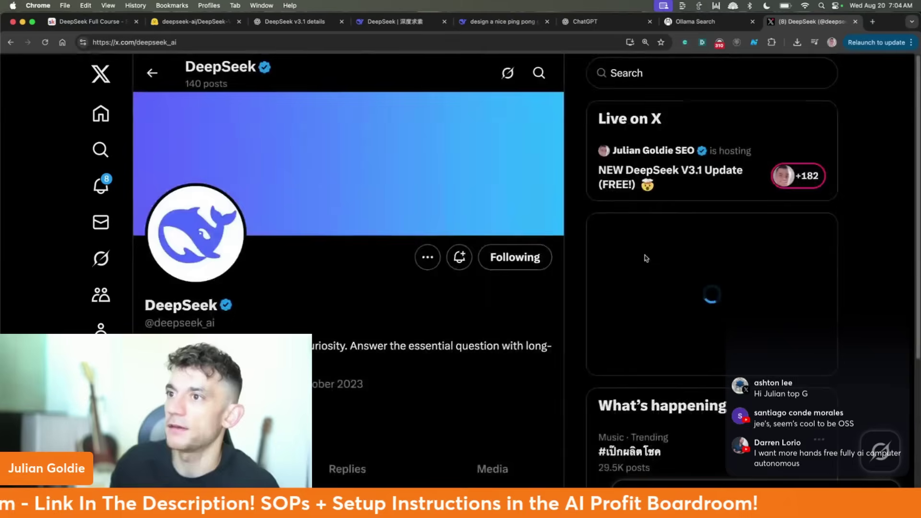
Scroll through the DeepSeek profile's posts, then close the profile tab.
{"action": "scroll", "coordinate": [425, 297], "scroll_direction": "down", "scroll_amount": 10}
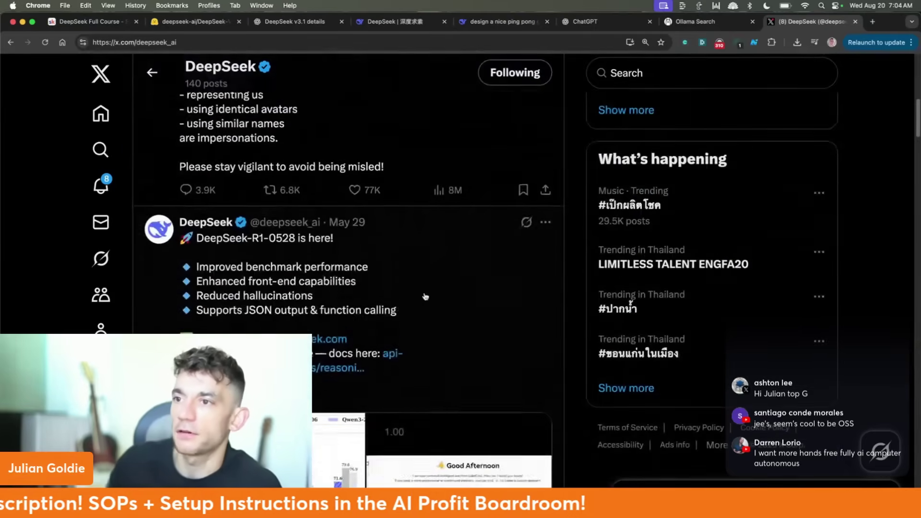
{"action": "scroll", "coordinate": [425, 297], "scroll_direction": "down", "scroll_amount": 1}
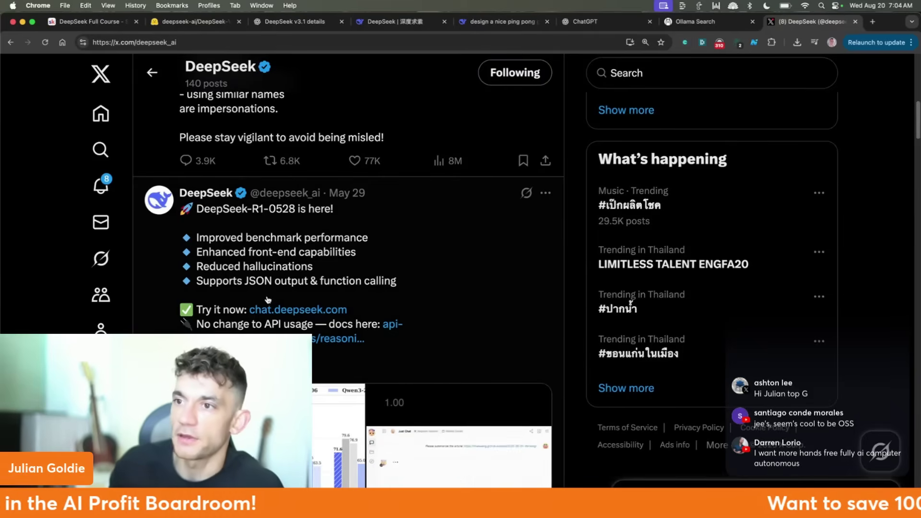
{"action": "scroll", "coordinate": [375, 324], "scroll_direction": "down", "scroll_amount": 15}
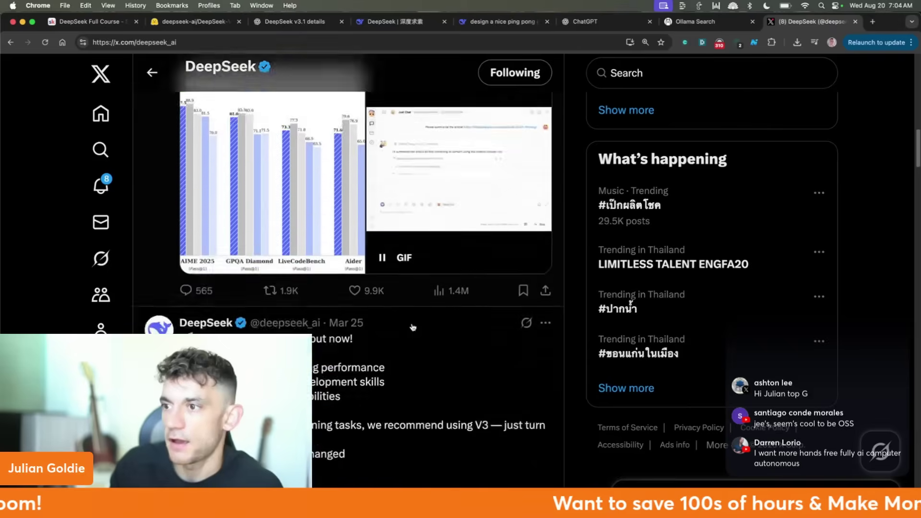
{"action": "scroll", "coordinate": [379, 346], "scroll_direction": "down", "scroll_amount": 10}
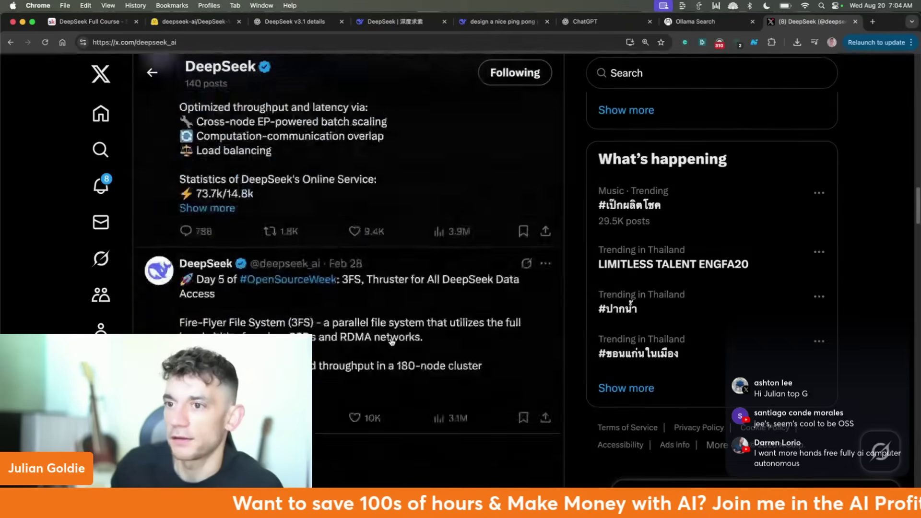
{"action": "key", "text": "Home"}
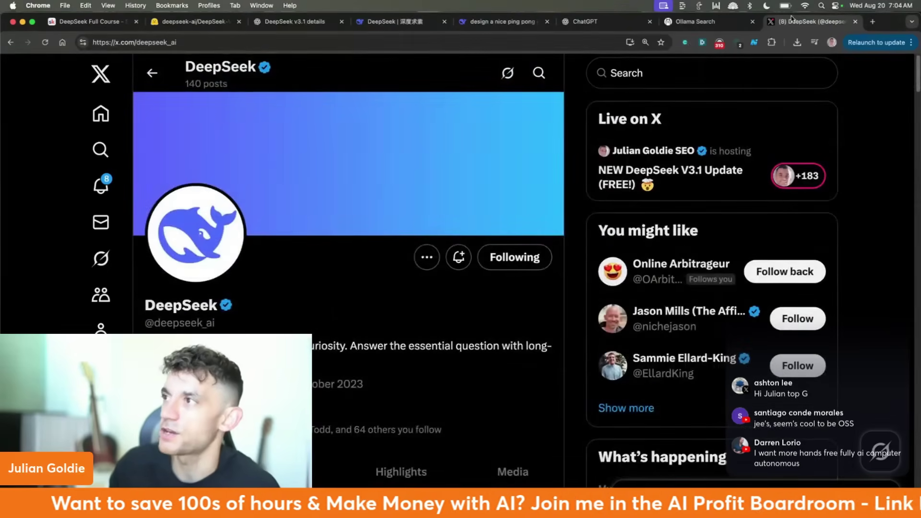
{"action": "key", "text": "super+w"}
Move through the Ollama, ping pong chat and DeepSeek tabs to Skool's dopamine results.
{"action": "left_click", "coordinate": [705, 22]}
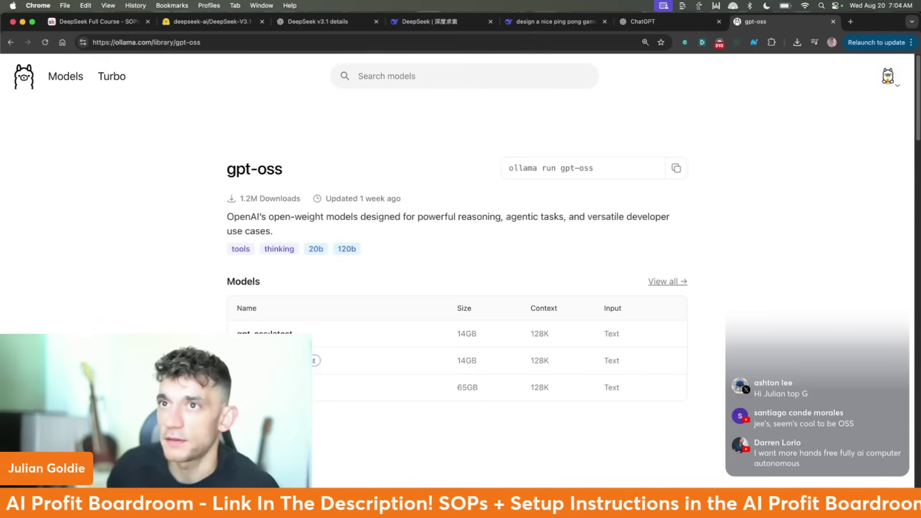
{"action": "left_click", "coordinate": [545, 24]}
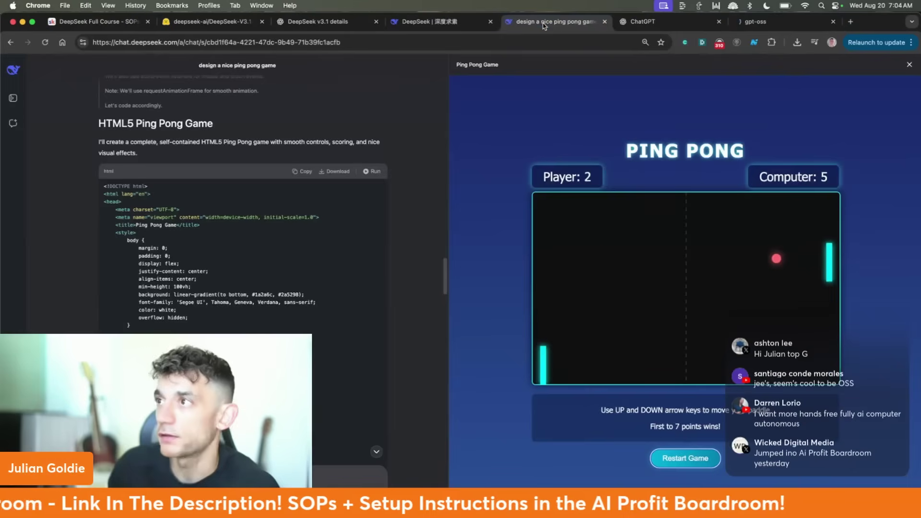
{"action": "left_click", "coordinate": [430, 19]}
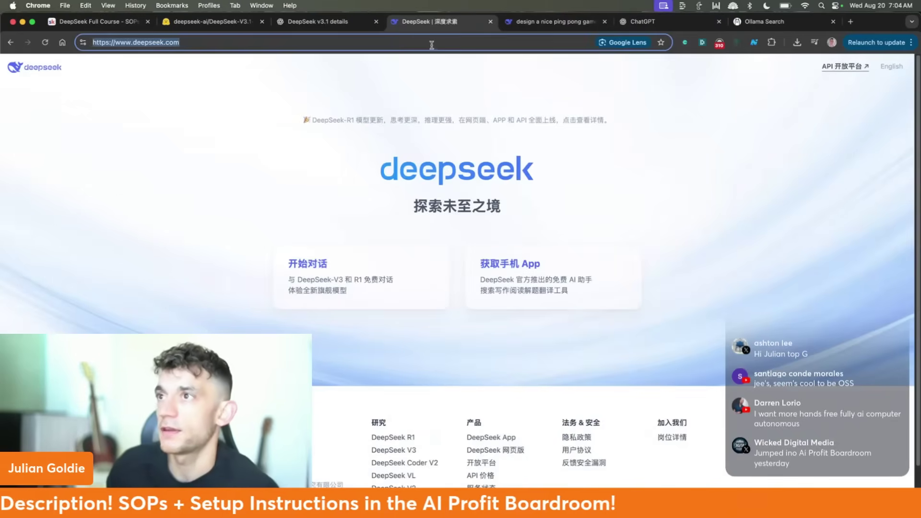
{"action": "key", "text": "super+bracketleft"}
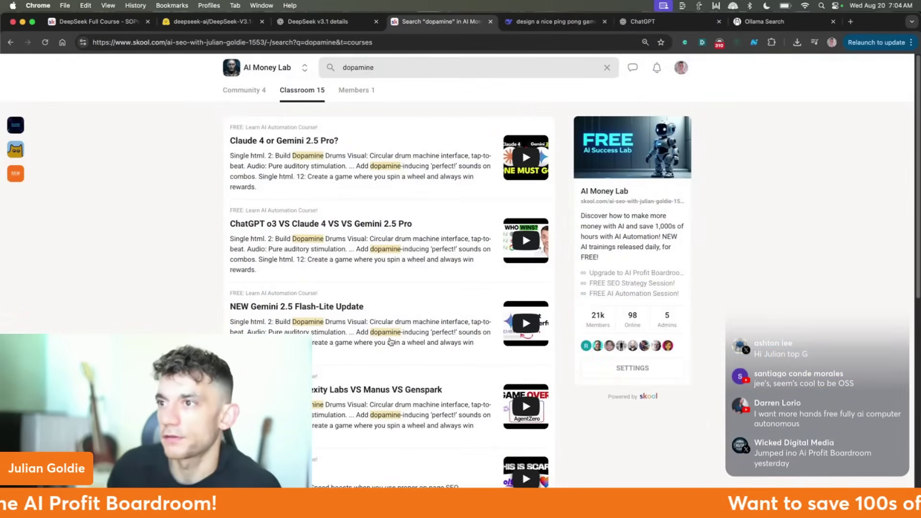
Copy the hyper-dopamine Pong prompt from the Claude 4 or Gemini 2.5 Pro? lesson into DeepSeek.
{"action": "left_click", "coordinate": [391, 342]}
{"action": "scroll", "coordinate": [420, 212], "scroll_direction": "down", "scroll_amount": 10}
{"action": "triple_click", "coordinate": [420, 208]}
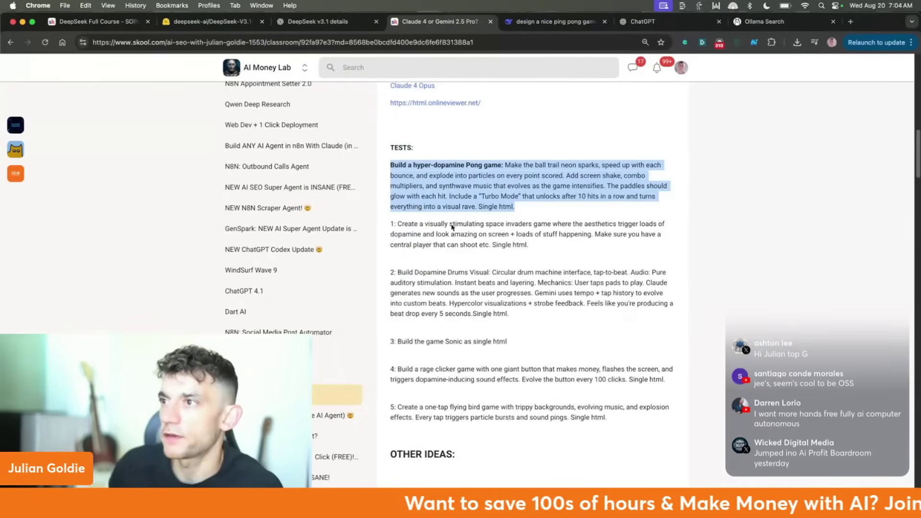
{"action": "left_click", "coordinate": [552, 23]}
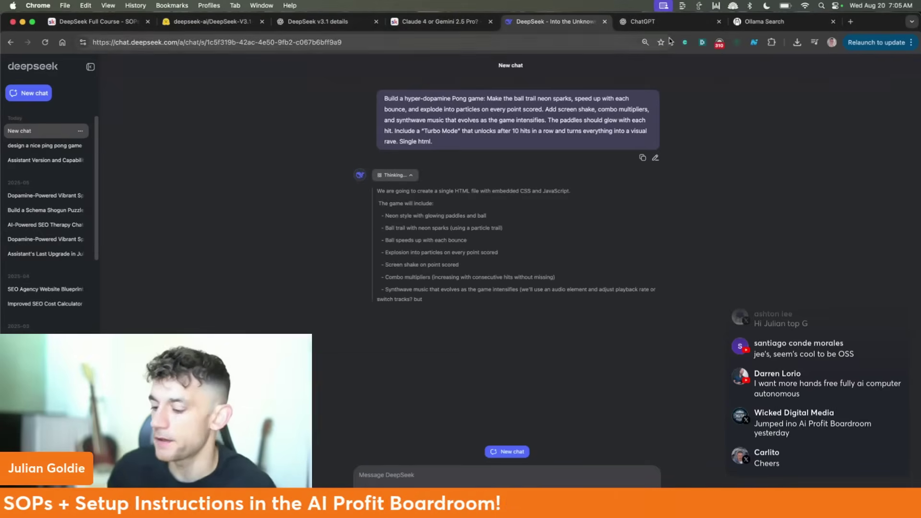
Start a new tab with 'dee' typed in the address bar.
{"action": "key", "text": "ctrl+t"}
{"action": "type", "text": "dee"}
{"action": "key", "text": "BackSpace"}
{"action": "key", "text": "BackSpace"}
{"action": "key", "text": "BackSpace"}
{"action": "key", "text": "BackSpace"}
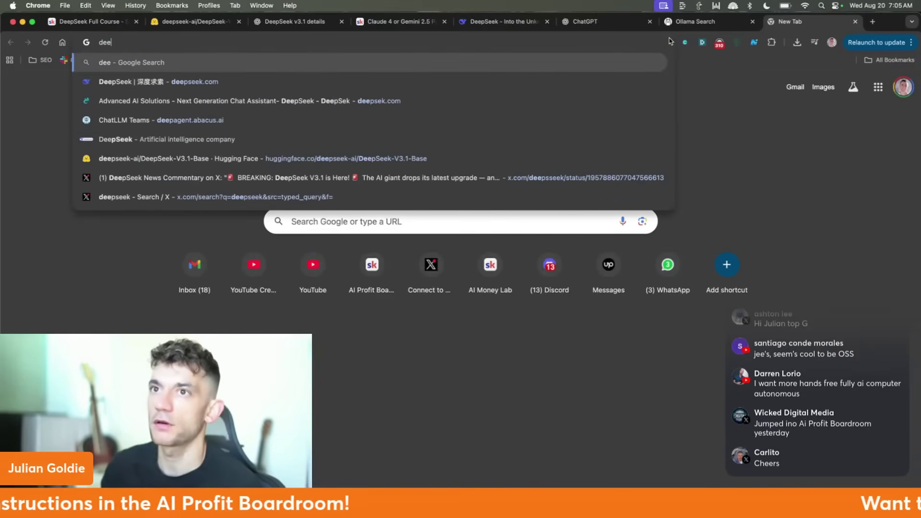
Search 'deep api' to reach the DeepSeek Platform API keys, checking Usage and balance.
{"action": "type", "text": "deep api"}
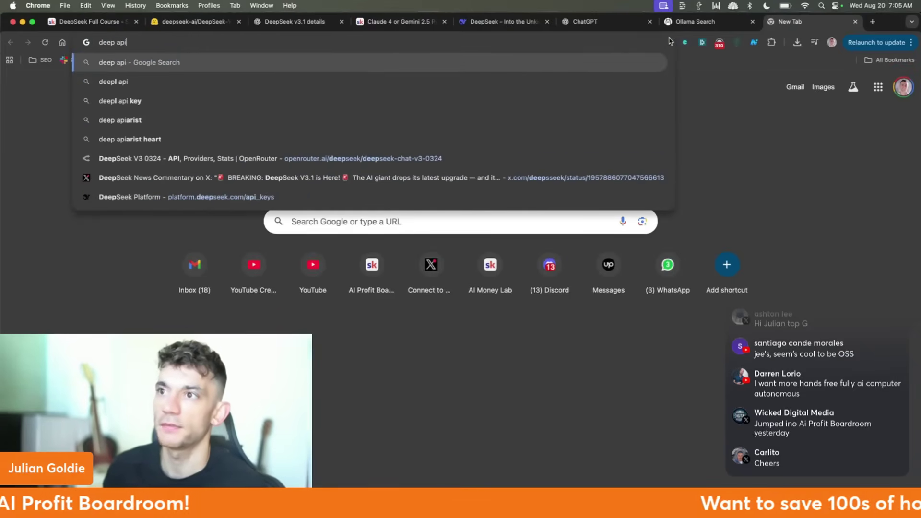
{"action": "key", "text": "Return"}
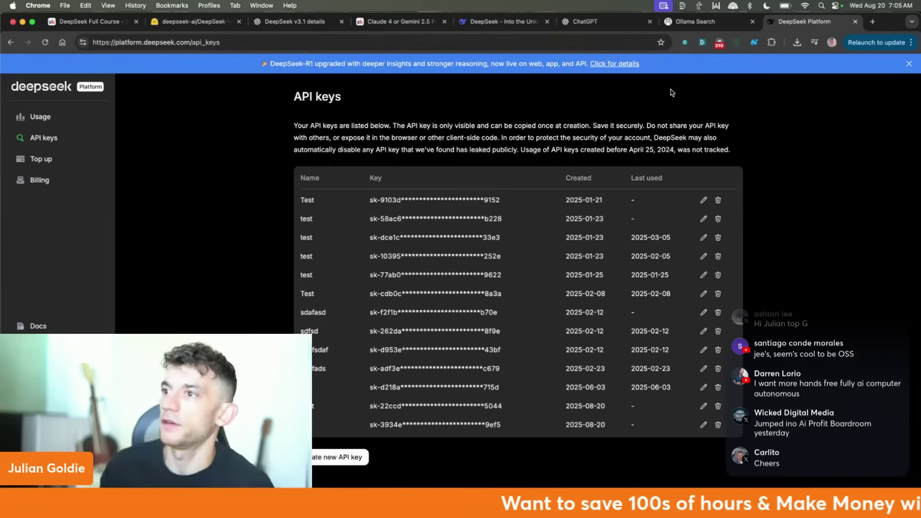
{"action": "left_click", "coordinate": [62, 117]}
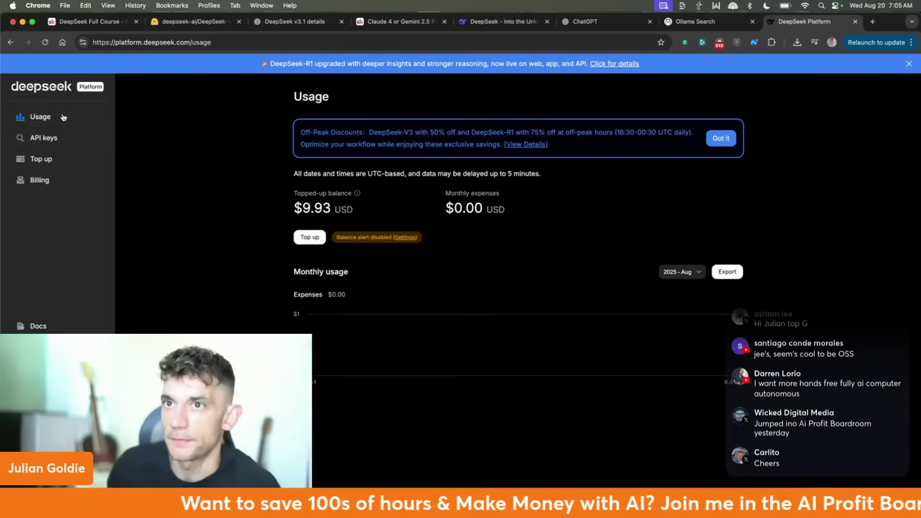
{"action": "left_click", "coordinate": [53, 136]}
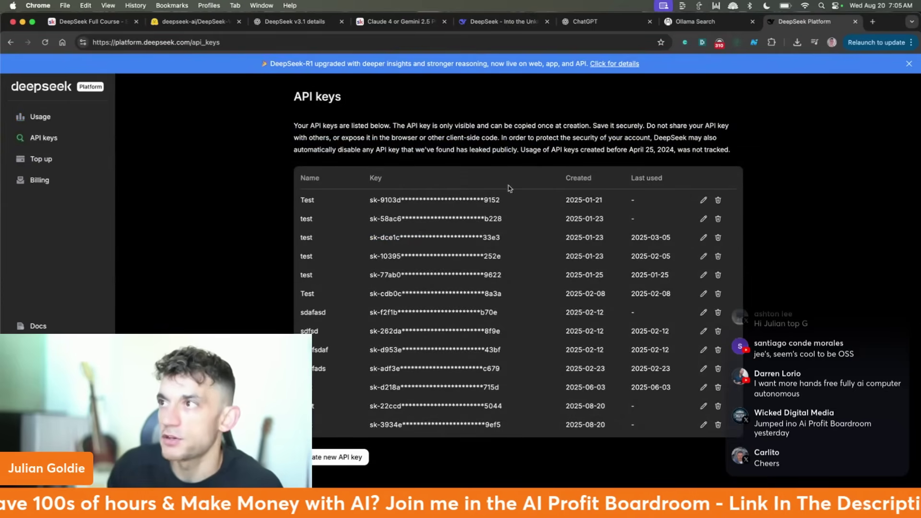
Open the DeepSeek-R1 upgrade announcement details in a new tab.
{"action": "left_click_drag", "start_coordinate": [272, 62], "coordinate": [714, 67]}
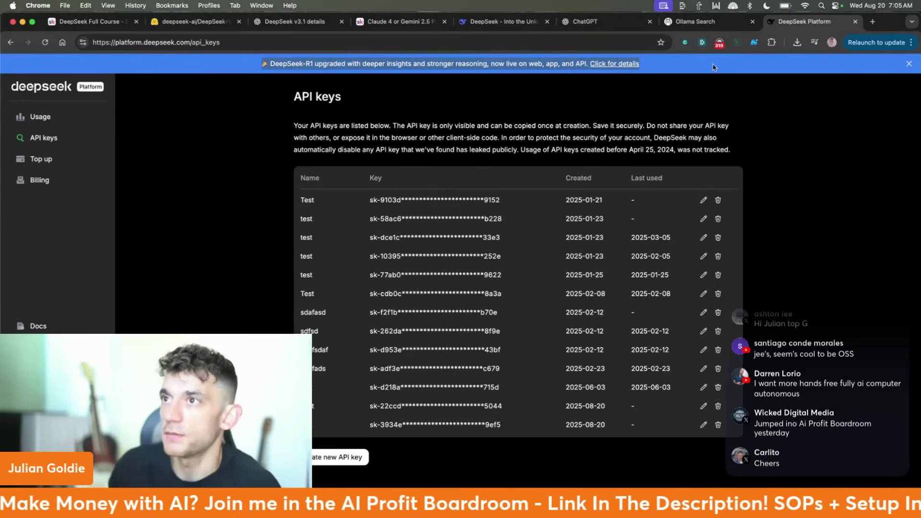
{"action": "right_click", "coordinate": [618, 67]}
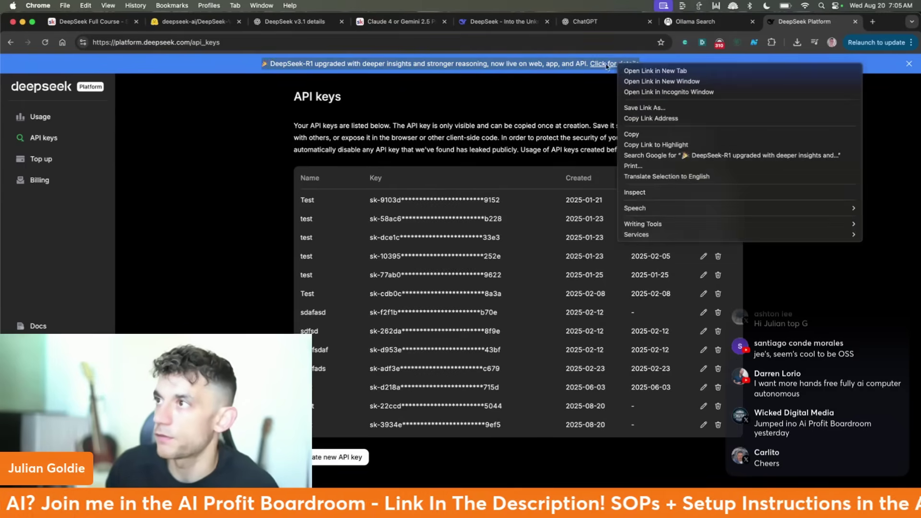
{"action": "left_click", "coordinate": [618, 67]}
Scroll through the DeepSeek-R1-0528 release notes, then close the docs tab.
{"action": "left_click", "coordinate": [618, 65]}
{"action": "scroll", "coordinate": [432, 288], "scroll_direction": "down", "scroll_amount": 5}
{"action": "scroll", "coordinate": [27, 326], "scroll_direction": "down", "scroll_amount": 2}
{"action": "scroll", "coordinate": [26, 326], "scroll_direction": "down", "scroll_amount": 4}
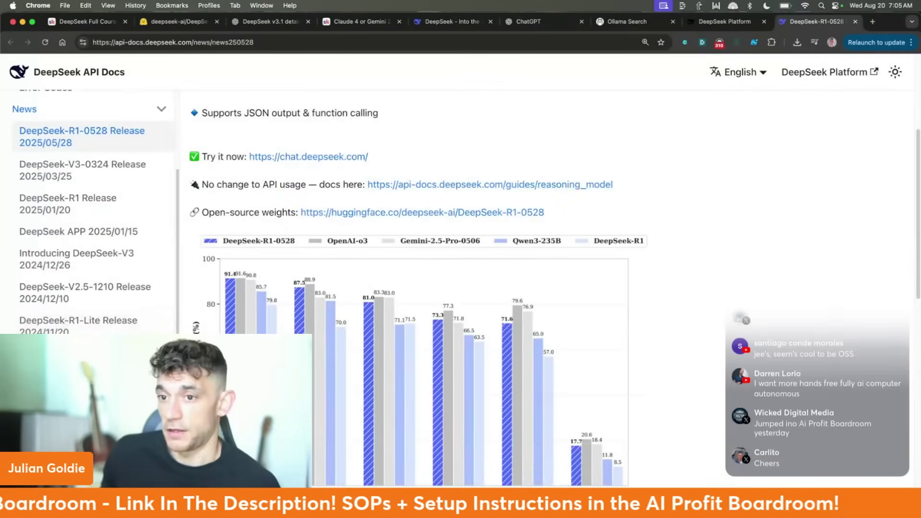
{"action": "scroll", "coordinate": [441, 421], "scroll_direction": "down", "scroll_amount": 10}
{"action": "scroll", "coordinate": [440, 421], "scroll_direction": "up", "scroll_amount": 10}
{"action": "scroll", "coordinate": [441, 421], "scroll_direction": "up", "scroll_amount": 3}
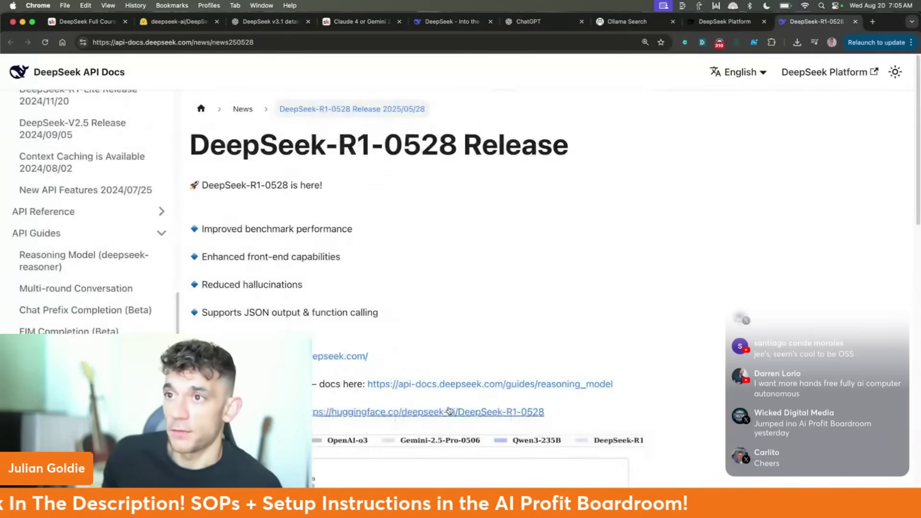
{"action": "scroll", "coordinate": [113, 278], "scroll_direction": "up", "scroll_amount": 10}
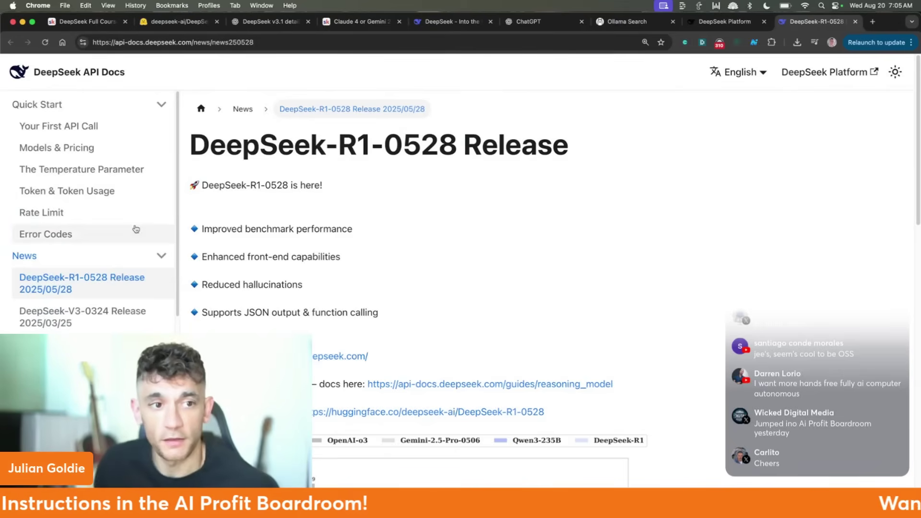
{"action": "key", "text": "super+w"}
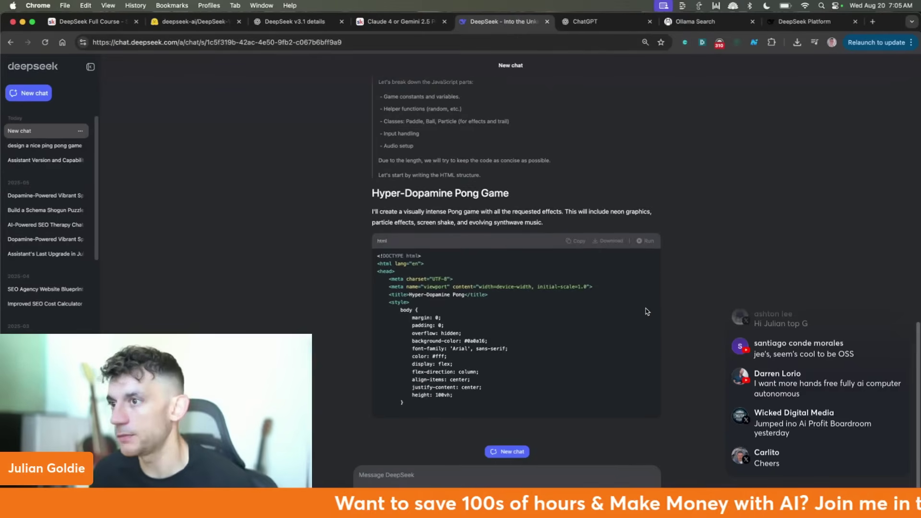
Zoom in to review the generating Hyper-Dopamine Pong HTML code, then close the ChatGPT tab.
{"action": "key", "text": "super+equal"}
{"action": "scroll", "coordinate": [576, 240], "scroll_direction": "down", "scroll_amount": 10}
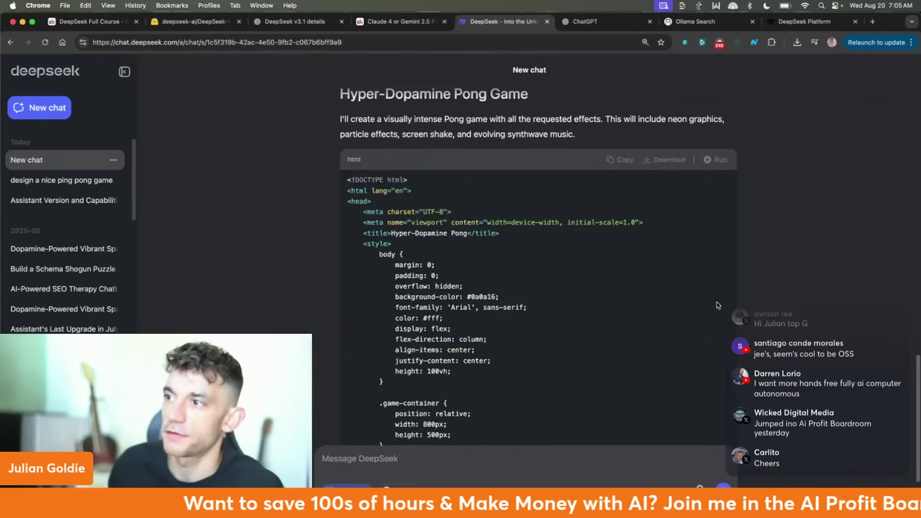
{"action": "scroll", "coordinate": [623, 158], "scroll_direction": "up", "scroll_amount": 3}
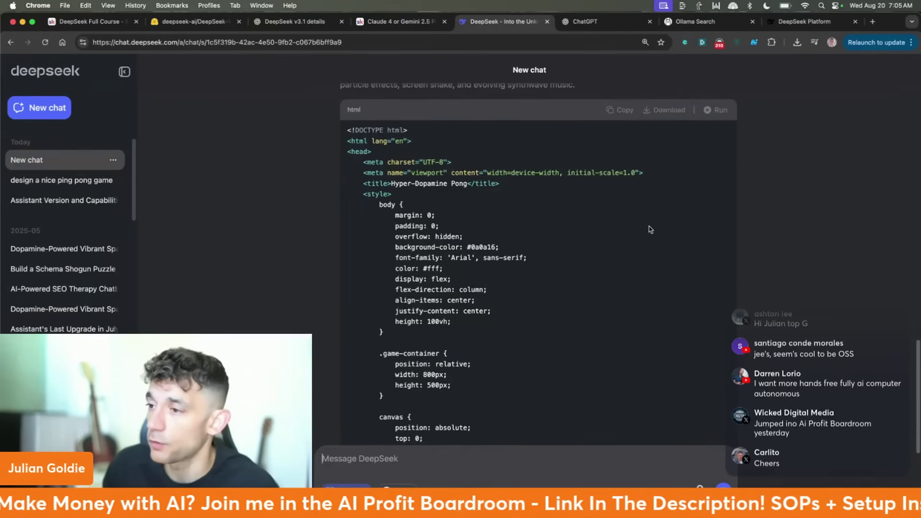
{"action": "scroll", "coordinate": [653, 307], "scroll_direction": "down", "scroll_amount": 5}
{"action": "scroll", "coordinate": [643, 298], "scroll_direction": "up", "scroll_amount": 5}
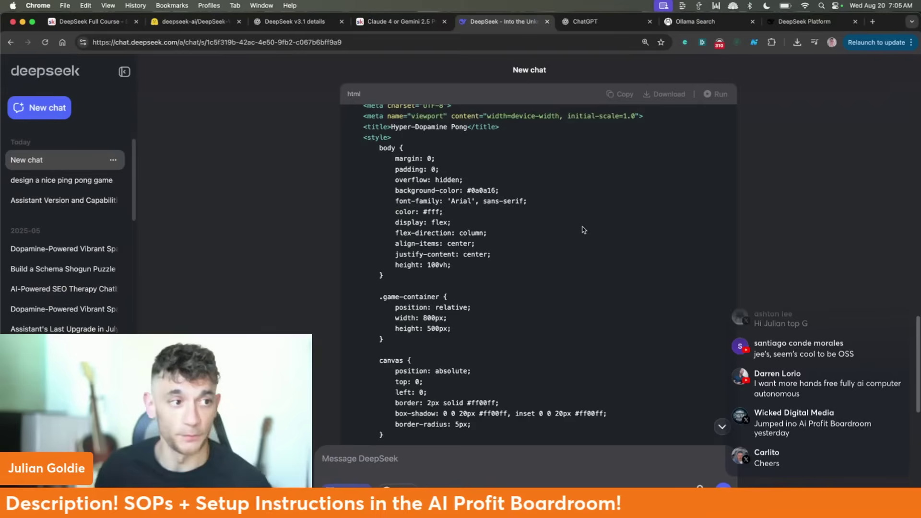
{"action": "scroll", "coordinate": [583, 230], "scroll_direction": "down", "scroll_amount": 10}
{"action": "left_click", "coordinate": [650, 22]}
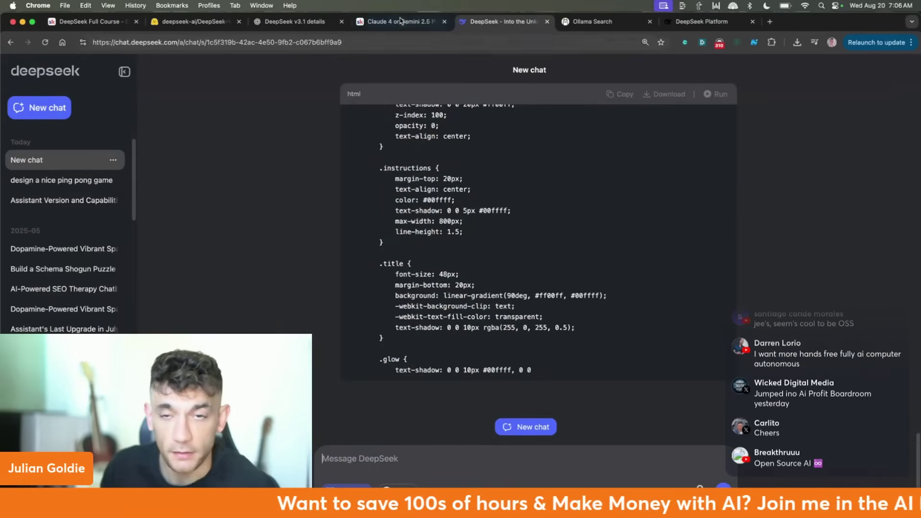
Browse DeepSeek-V3.1-Base's files, then highlight the model card's no-inference-provider note.
{"action": "left_click", "coordinate": [202, 21]}
{"action": "scroll", "coordinate": [229, 283], "scroll_direction": "down", "scroll_amount": 5}
{"action": "scroll", "coordinate": [228, 284], "scroll_direction": "down", "scroll_amount": 15}
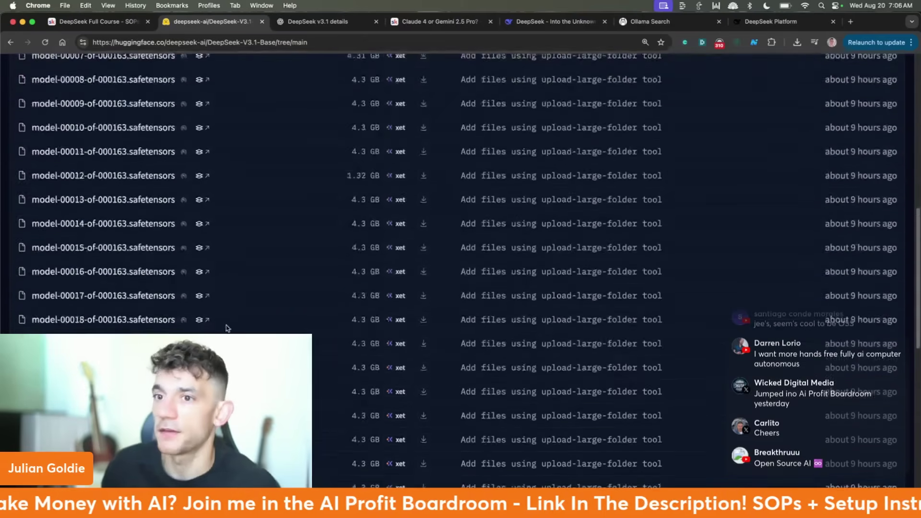
{"action": "scroll", "coordinate": [258, 260], "scroll_direction": "up", "scroll_amount": 20}
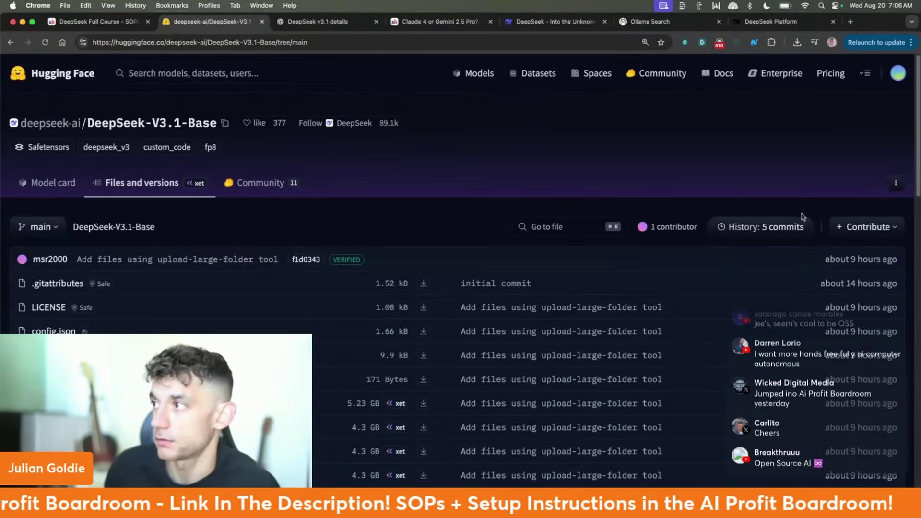
{"action": "key", "text": "super+bracketleft"}
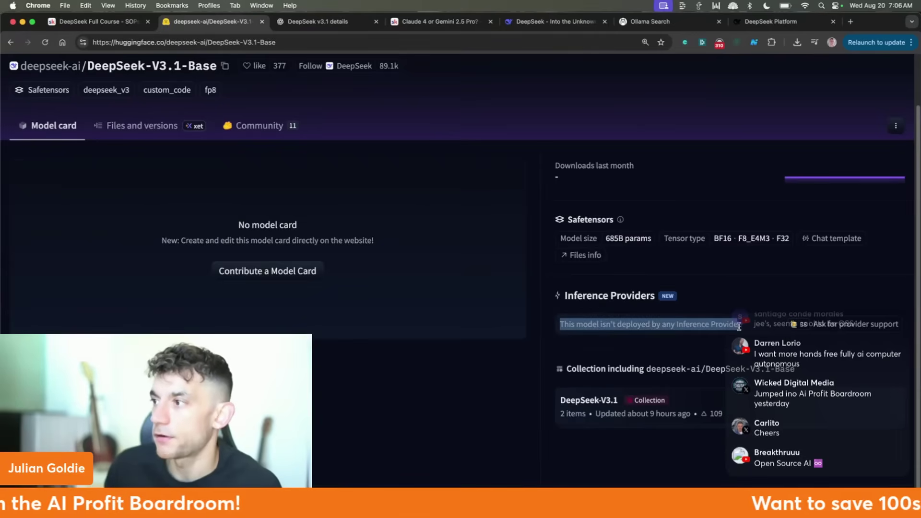
{"action": "left_click", "coordinate": [553, 317]}
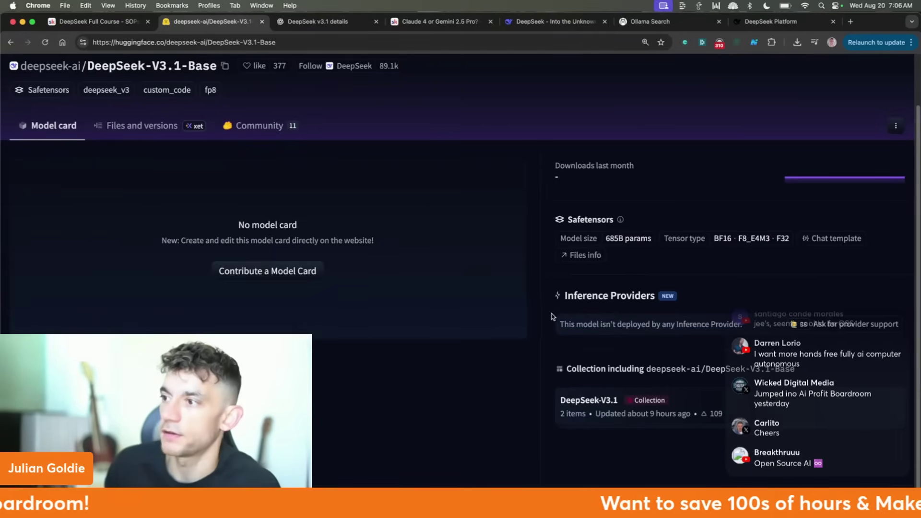
{"action": "left_click_drag", "start_coordinate": [588, 323], "coordinate": [744, 325]}
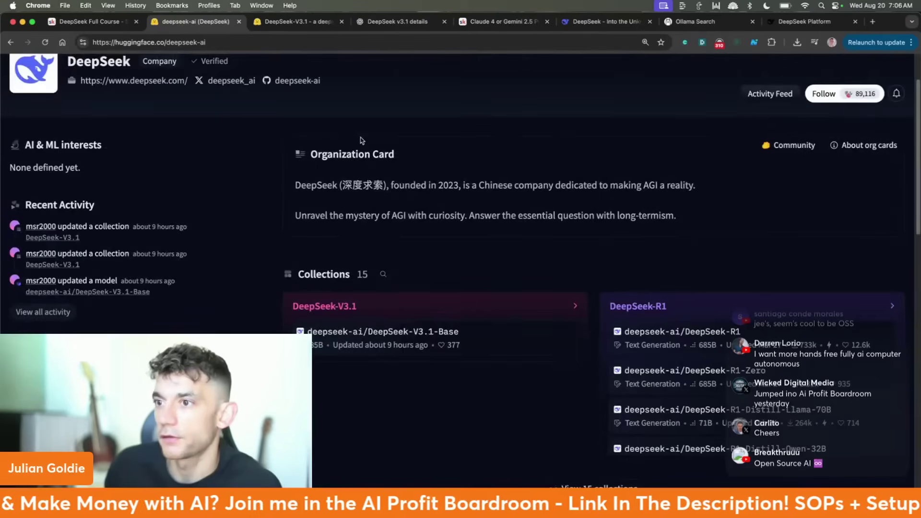
Look over the deepseek-ai organization's Spaces and Models, then return to DeepSeek chat.
{"action": "scroll", "coordinate": [356, 250], "scroll_direction": "up", "scroll_amount": 3}
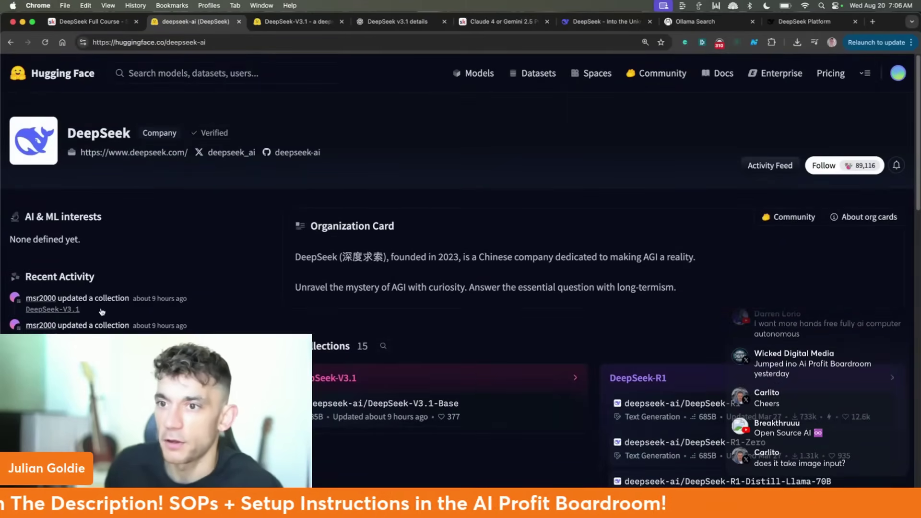
{"action": "scroll", "coordinate": [550, 326], "scroll_direction": "down", "scroll_amount": 5}
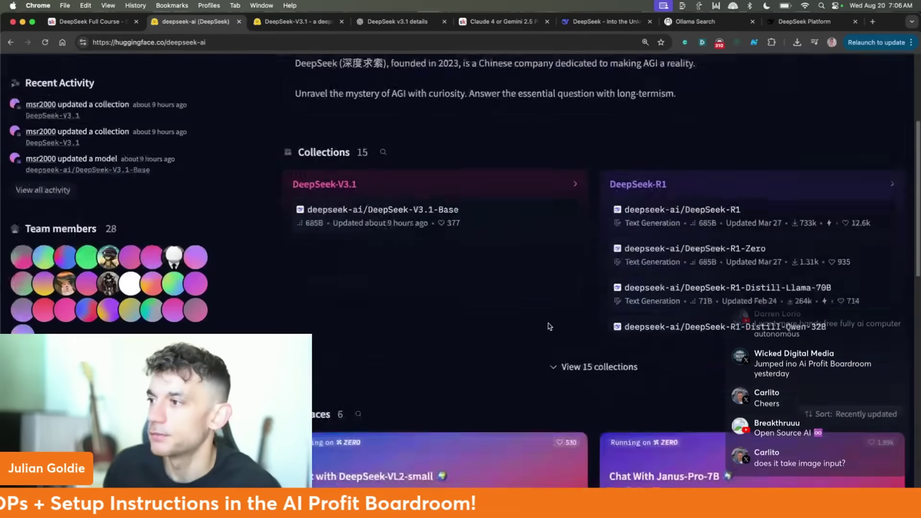
{"action": "scroll", "coordinate": [544, 325], "scroll_direction": "down", "scroll_amount": 7}
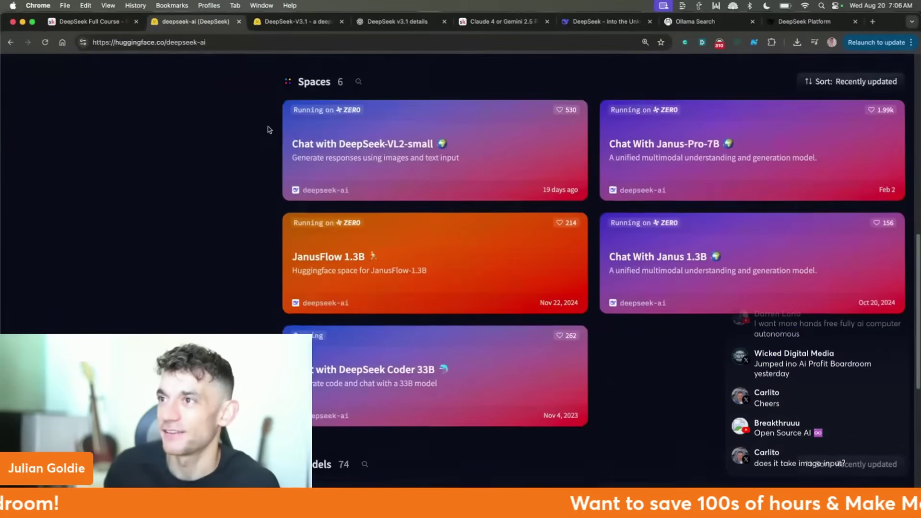
{"action": "left_click_drag", "start_coordinate": [275, 86], "coordinate": [230, 285]}
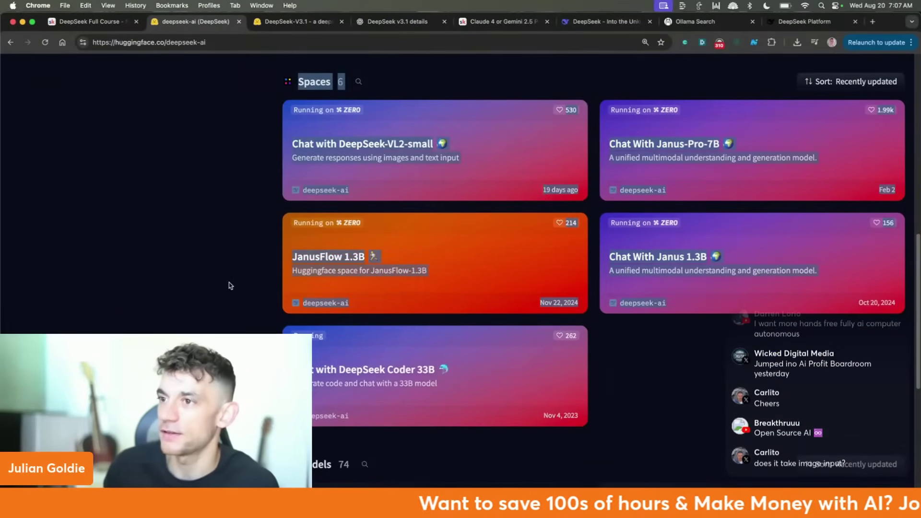
{"action": "scroll", "coordinate": [766, 354], "scroll_direction": "down", "scroll_amount": 8}
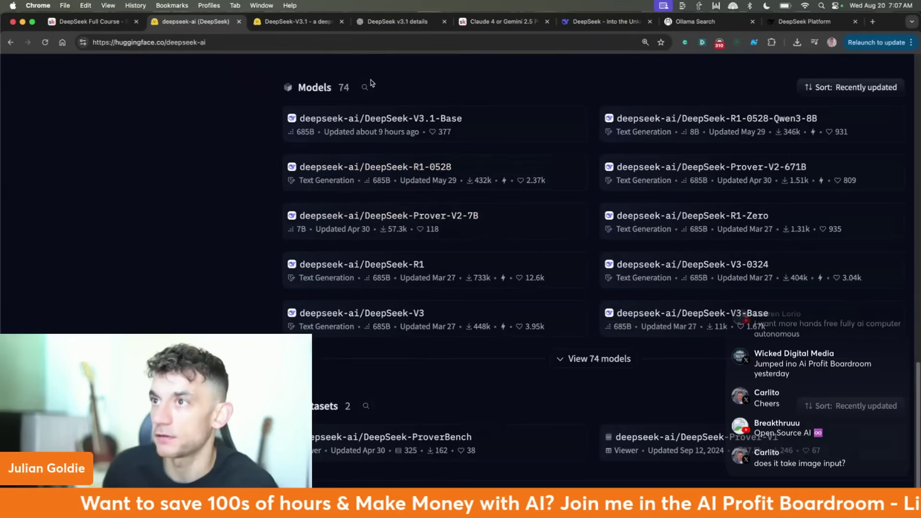
{"action": "left_click_drag", "start_coordinate": [269, 124], "coordinate": [452, 125]}
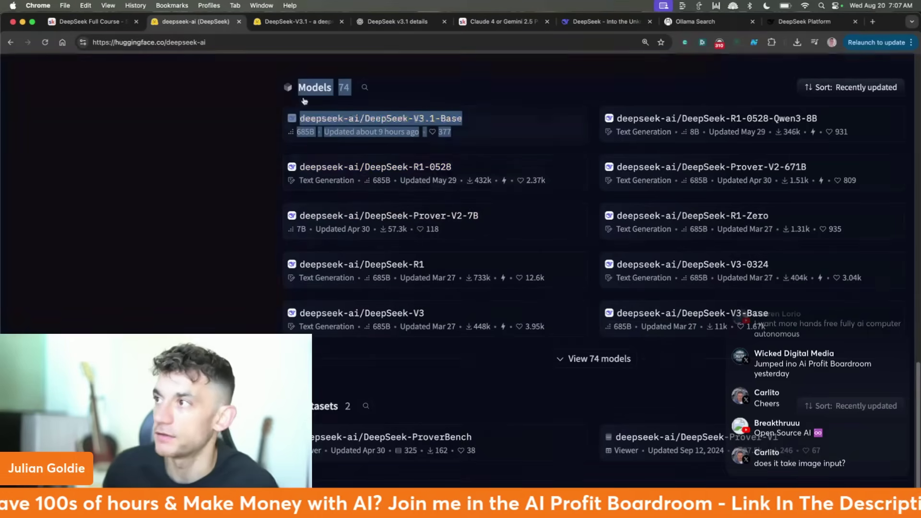
{"action": "key", "text": "super+6"}
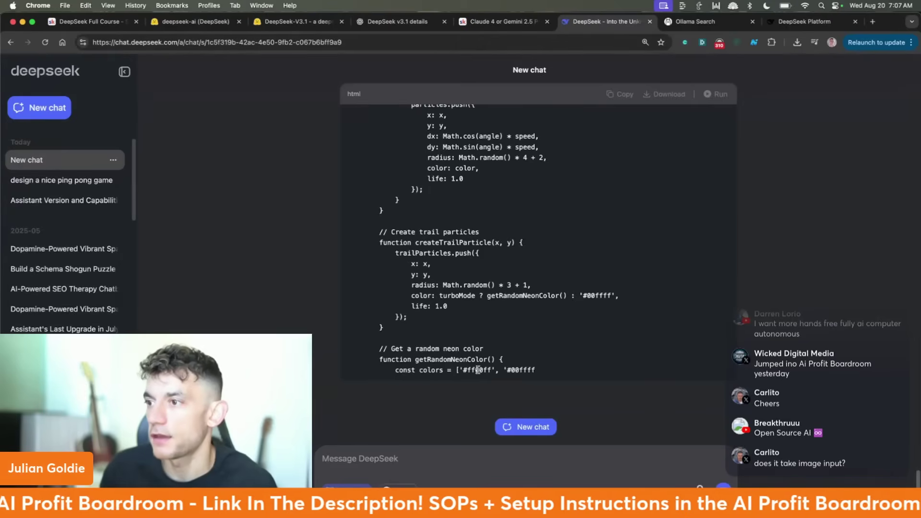
Duplicate the Pong chat tab and open the 'Assistant's Last Upgrade' conversation.
{"action": "right_click", "coordinate": [608, 22]}
{"action": "left_click", "coordinate": [629, 76]}
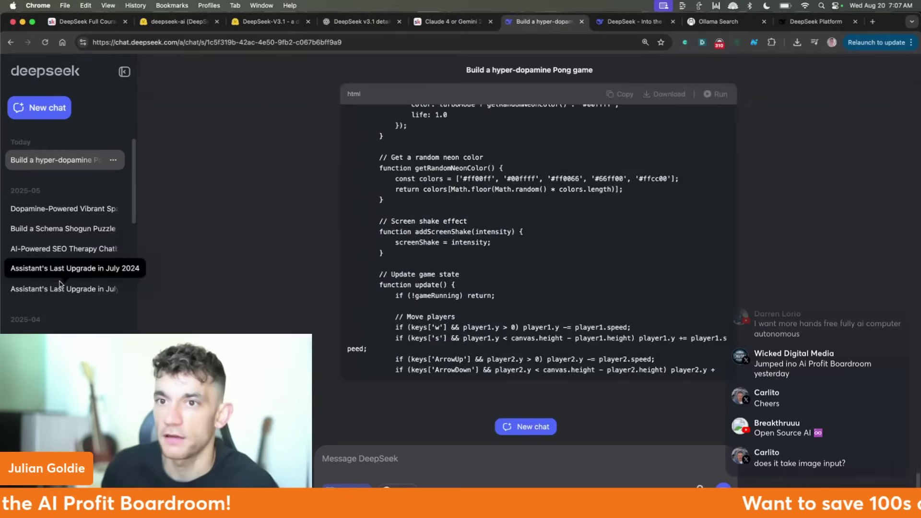
{"action": "left_click", "coordinate": [60, 289]}
{"action": "scroll", "coordinate": [672, 276], "scroll_direction": "up", "scroll_amount": 5}
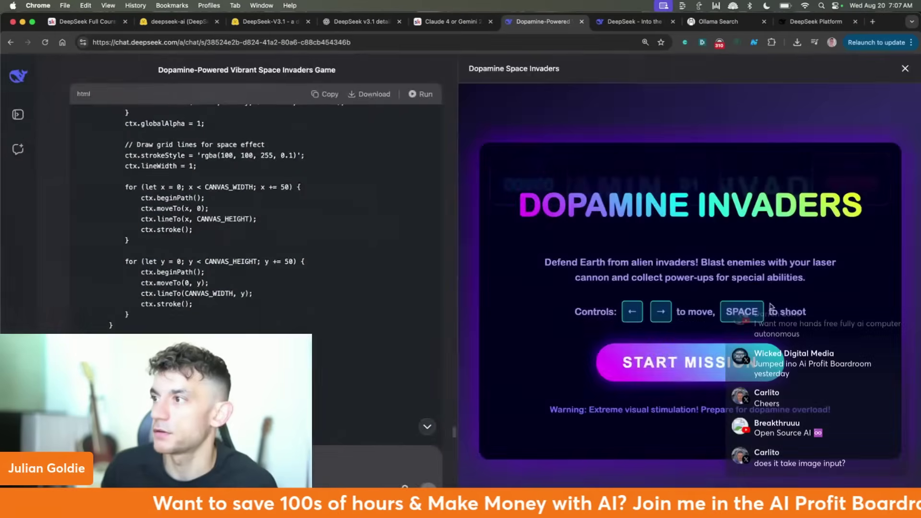
Fire a few shots at the invaders in the Dopamine Space Invaders preview.
{"action": "key", "text": "space"}
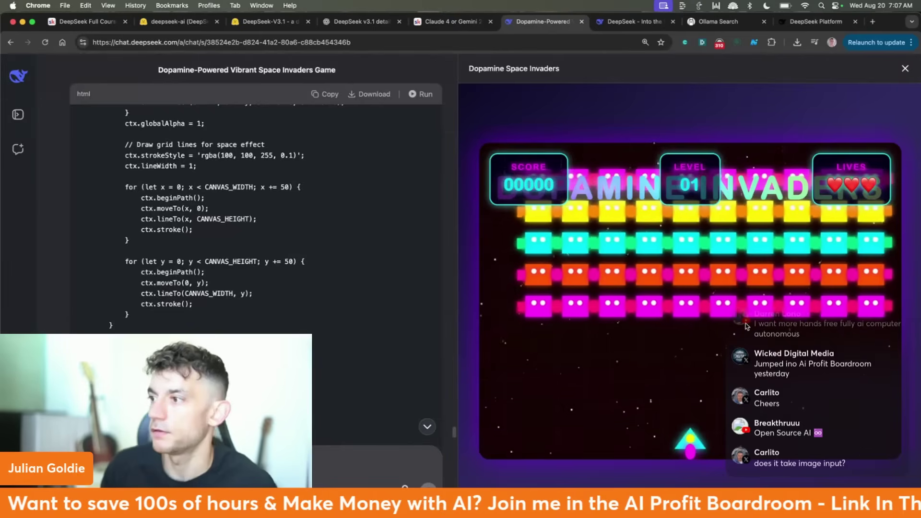
{"action": "key", "text": "space"}
{"action": "key", "text": "space"}
{"action": "key", "text": "Right"}
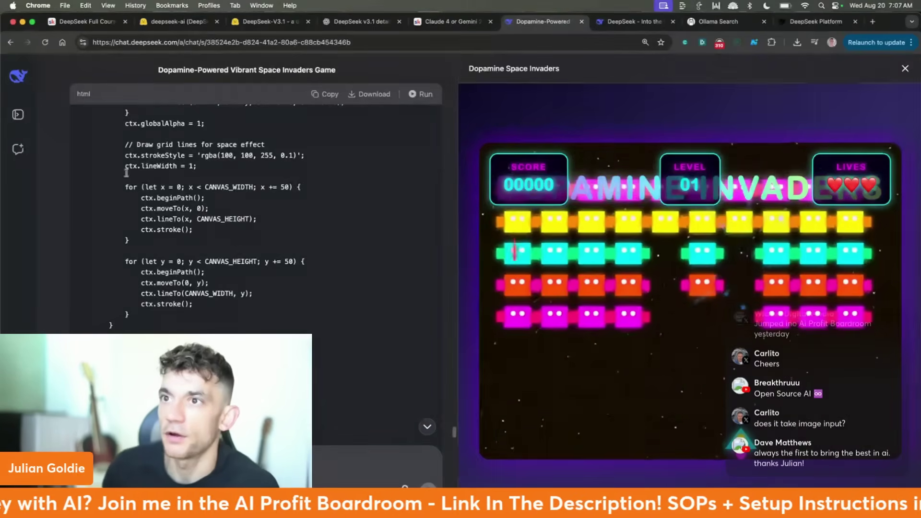
Select the space invaders prompt and start a fresh chat in the other DeepSeek tab.
{"action": "scroll", "coordinate": [126, 244], "scroll_direction": "up", "scroll_amount": 5}
{"action": "scroll", "coordinate": [126, 244], "scroll_direction": "up", "scroll_amount": 20}
{"action": "triple_click", "coordinate": [151, 127]}
{"action": "key", "text": "super+c"}
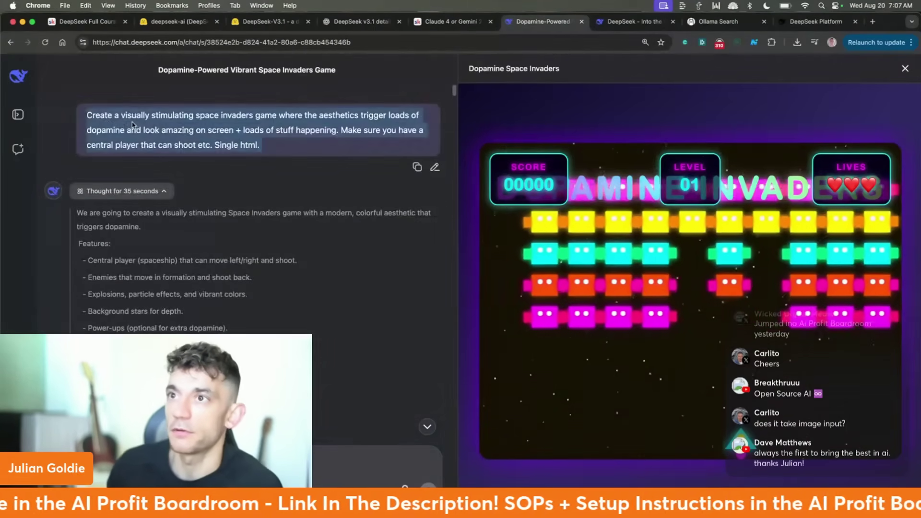
{"action": "left_click", "coordinate": [619, 22]}
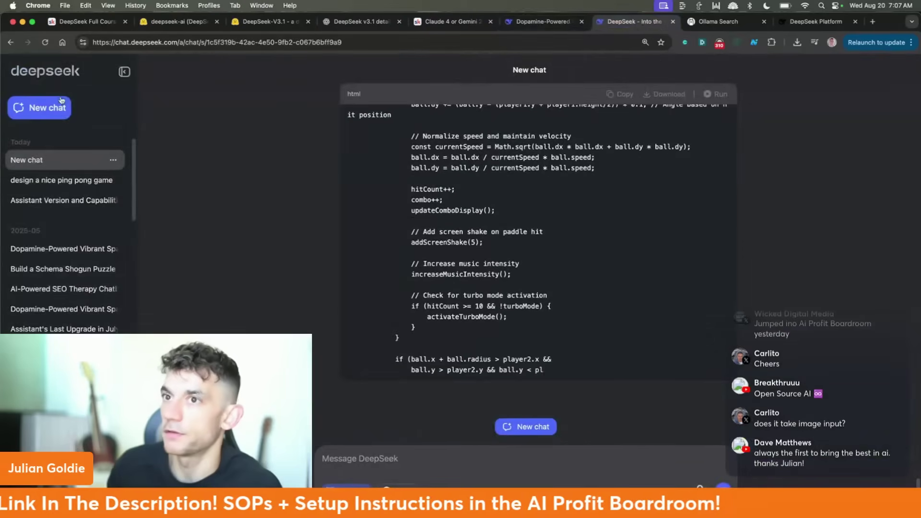
{"action": "left_click", "coordinate": [62, 108]}
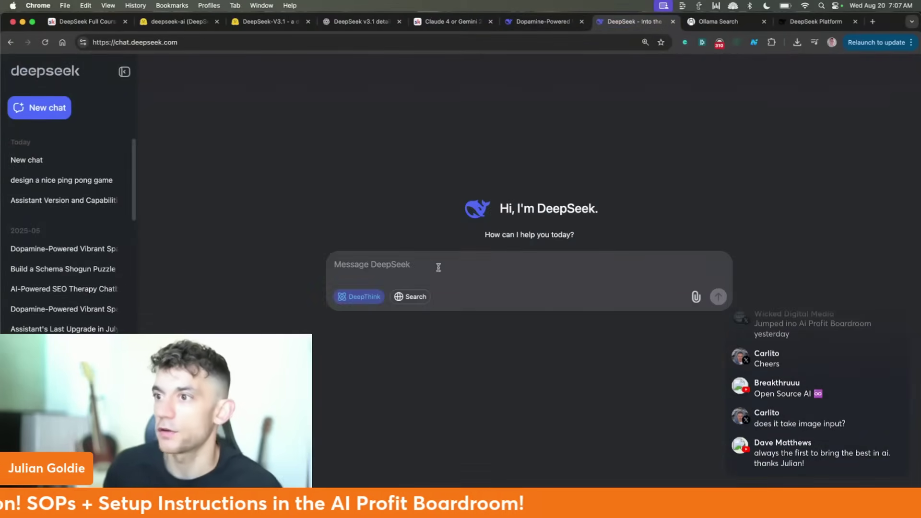
Paste the space invaders prompt, widen the preview window and shift the new chat window right.
{"action": "key", "text": "super+v"}
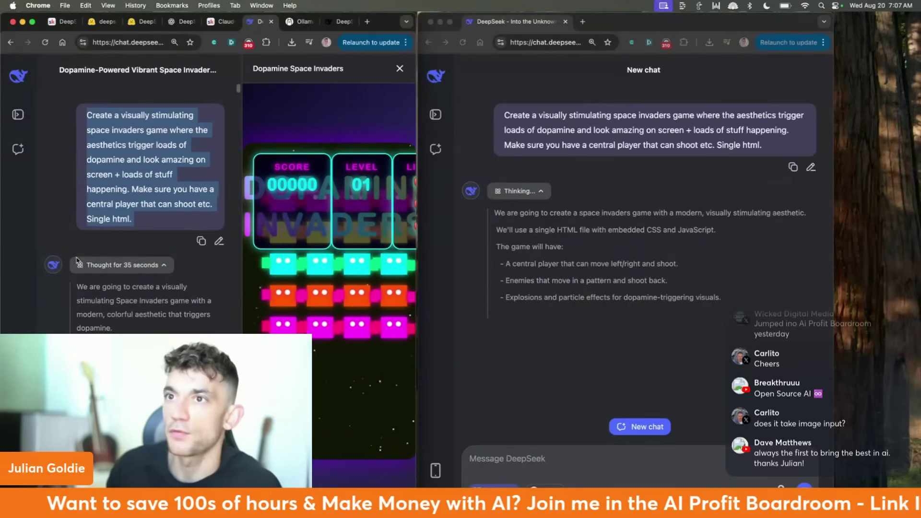
{"action": "left_click_drag", "start_coordinate": [416, 228], "coordinate": [548, 227]}
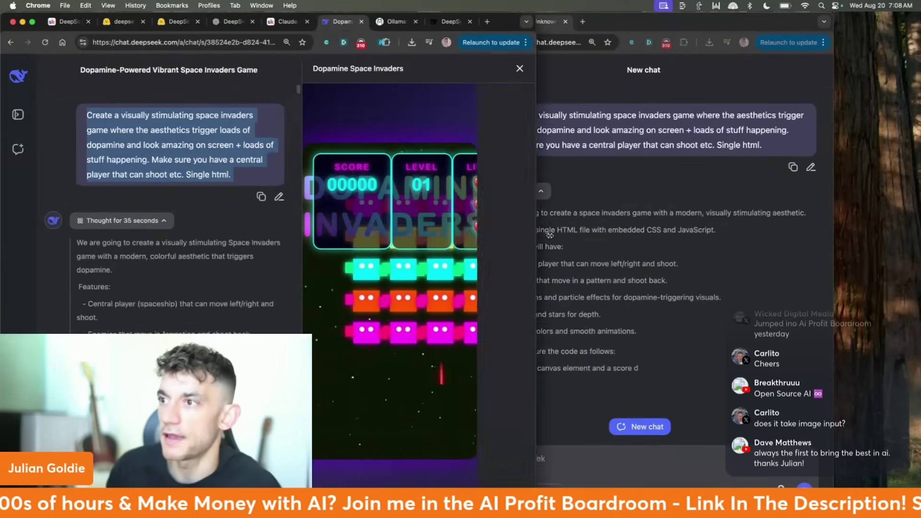
{"action": "left_click", "coordinate": [672, 21]}
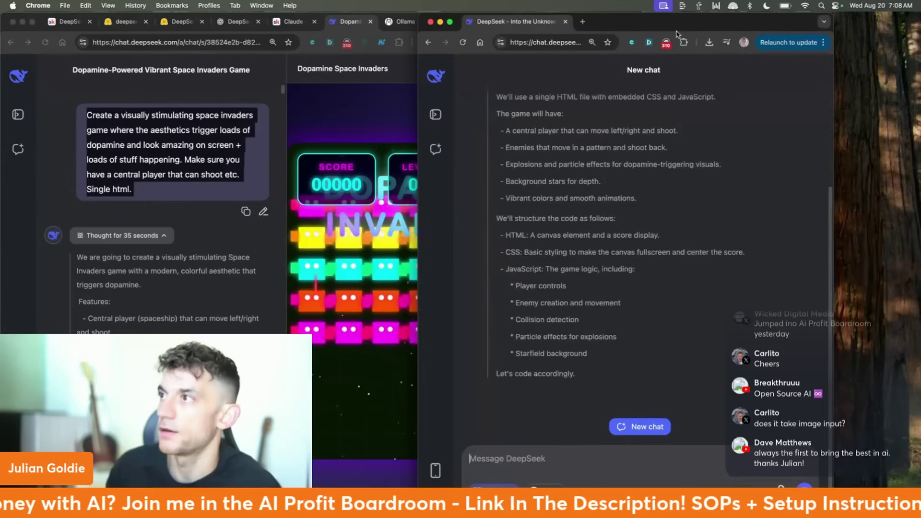
{"action": "left_click_drag", "start_coordinate": [672, 22], "coordinate": [794, 21]}
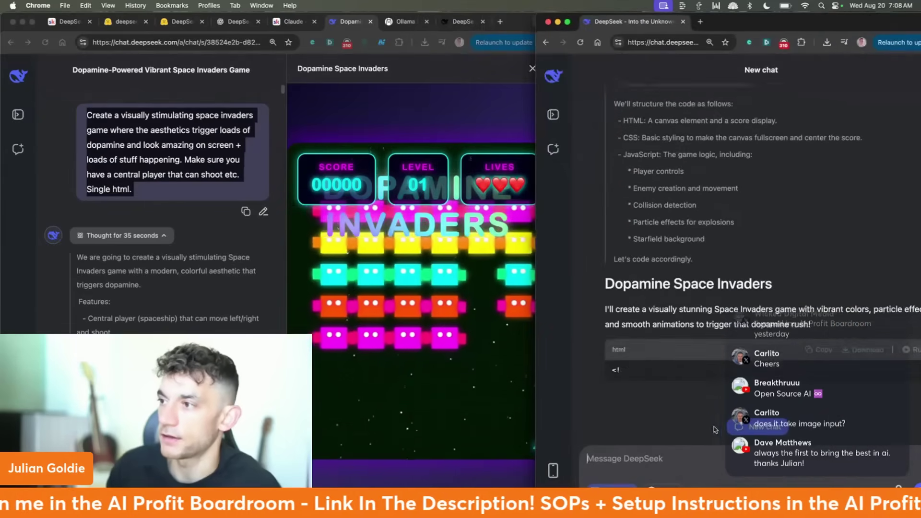
Reselect the prompt paragraph and alternate between the game preview and new chat windows.
{"action": "left_click", "coordinate": [530, 187]}
{"action": "scroll", "coordinate": [674, 184], "scroll_direction": "up", "scroll_amount": 10}
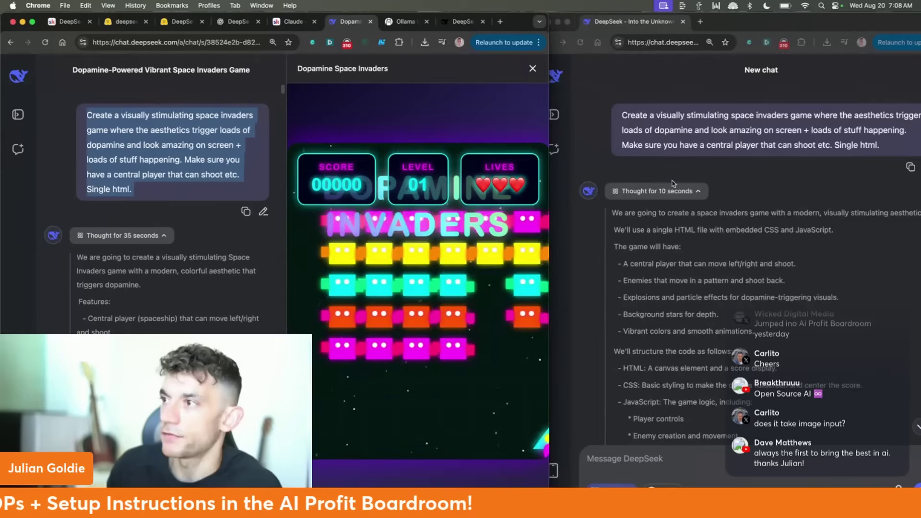
{"action": "left_click", "coordinate": [168, 247]}
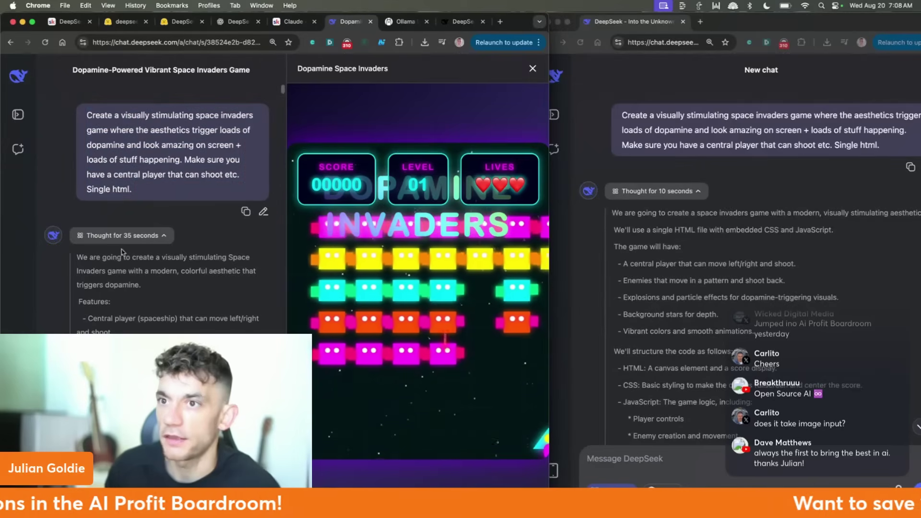
{"action": "triple_click", "coordinate": [185, 133]}
{"action": "key", "text": "super+c"}
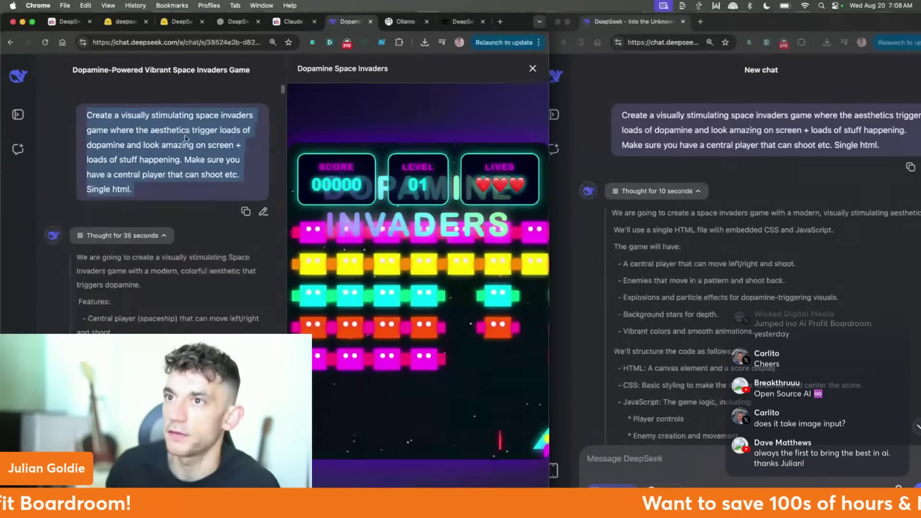
{"action": "left_click", "coordinate": [693, 100]}
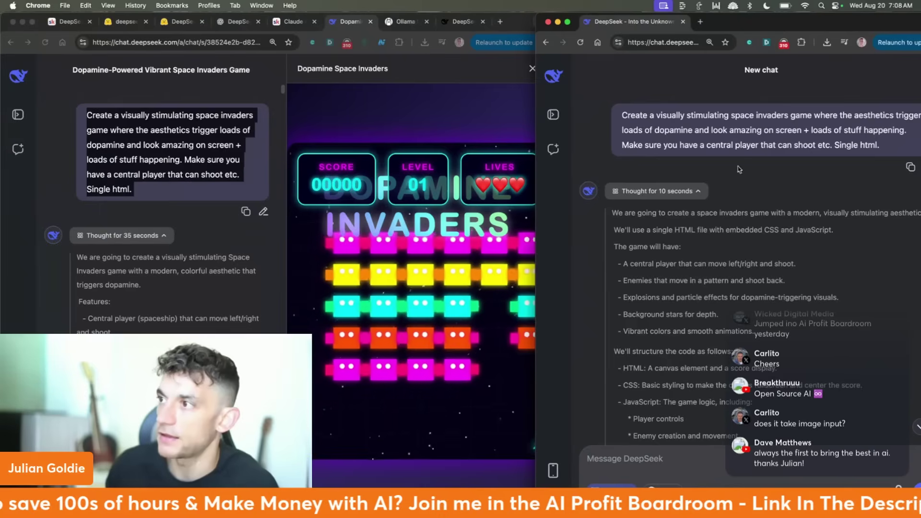
{"action": "left_click", "coordinate": [6, 279]}
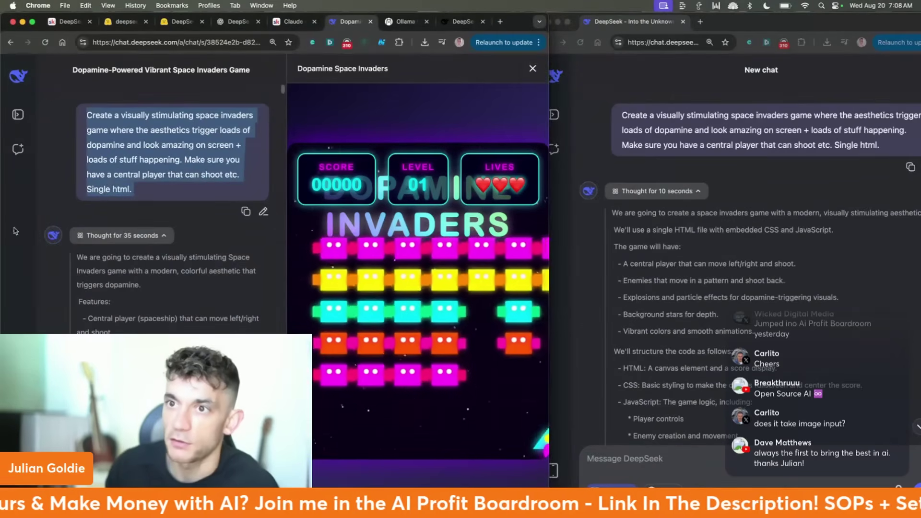
{"action": "scroll", "coordinate": [168, 215], "scroll_direction": "down", "scroll_amount": 8}
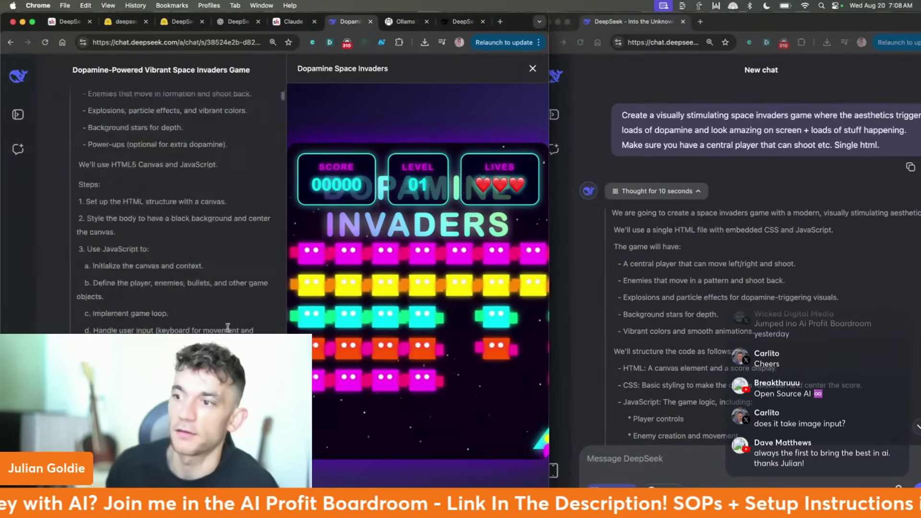
{"action": "scroll", "coordinate": [168, 216], "scroll_direction": "up", "scroll_amount": 10}
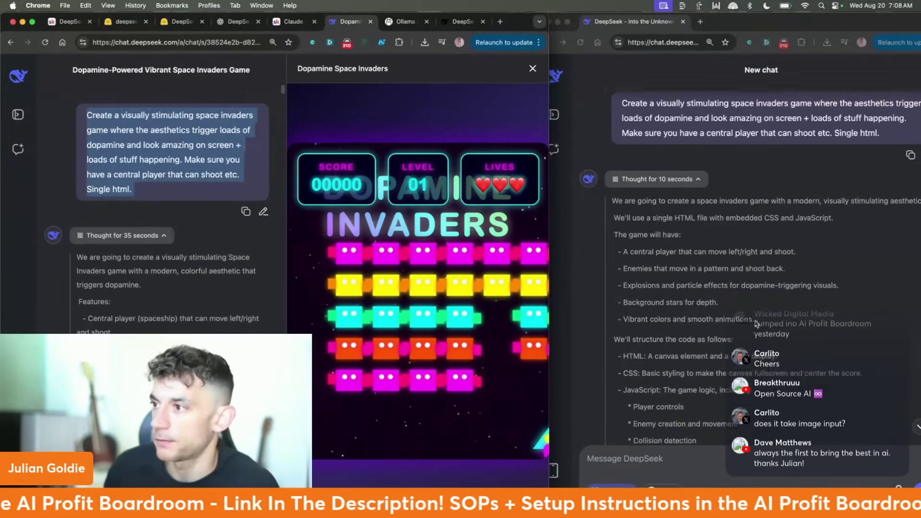
Resize both windows so the new DeepSeek chat and game preview sit side by side.
{"action": "left_click", "coordinate": [571, 120]}
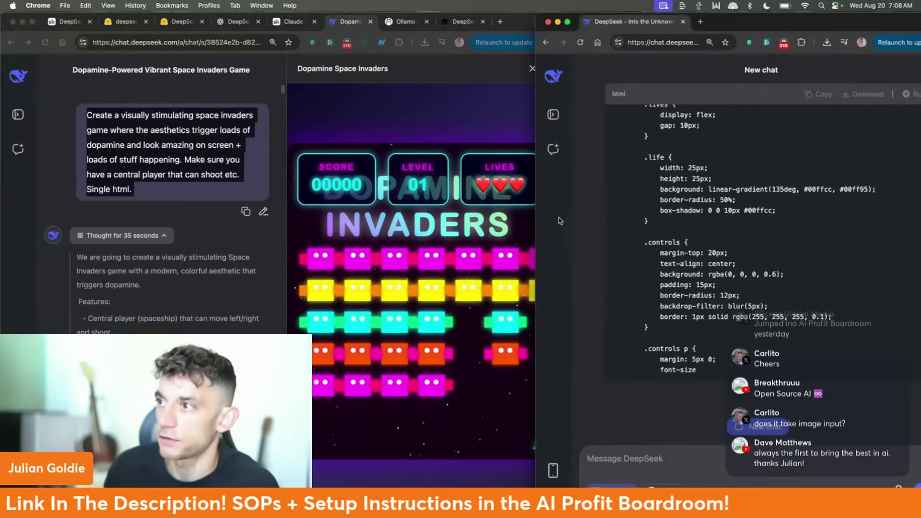
{"action": "left_click_drag", "start_coordinate": [550, 288], "coordinate": [443, 288]}
{"action": "left_click", "coordinate": [103, 279]}
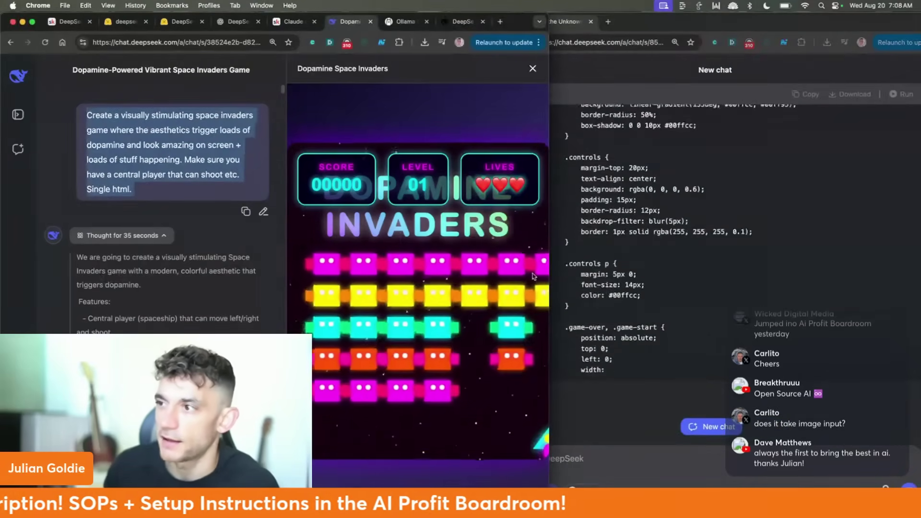
{"action": "left_click_drag", "start_coordinate": [549, 264], "coordinate": [442, 264]}
{"action": "scroll", "coordinate": [220, 265], "scroll_direction": "down", "scroll_amount": 10}
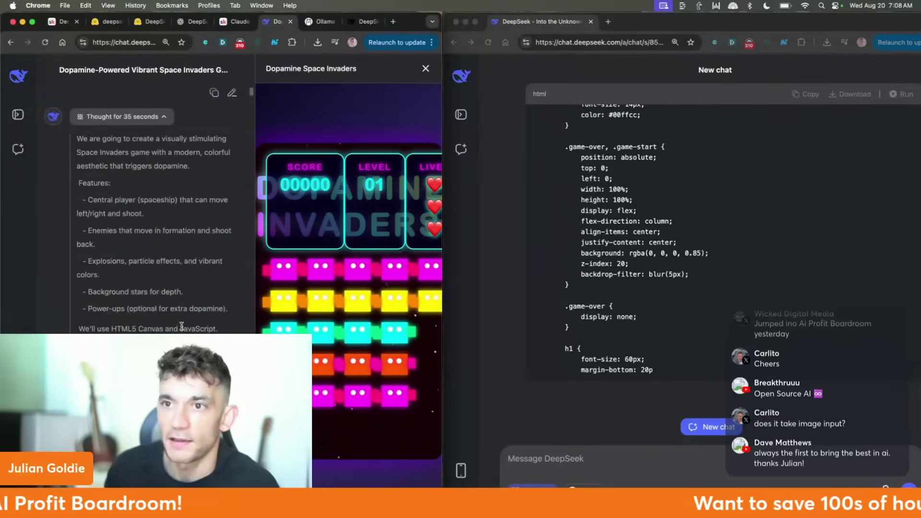
{"action": "scroll", "coordinate": [221, 265], "scroll_direction": "up", "scroll_amount": 15}
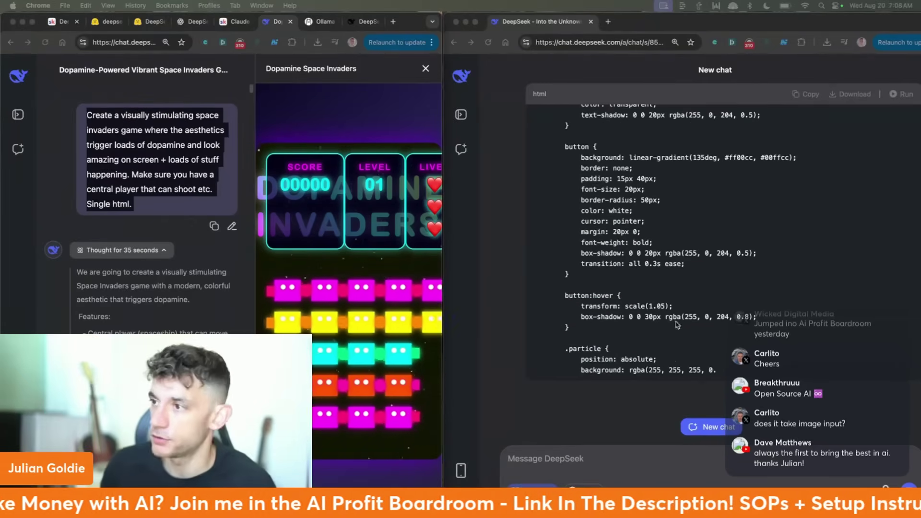
Open claude.ai in a new tab, choose Claude Opus 4.1, and send the pasted prompt.
{"action": "left_click", "coordinate": [332, 21]}
{"action": "left_click", "coordinate": [332, 22]}
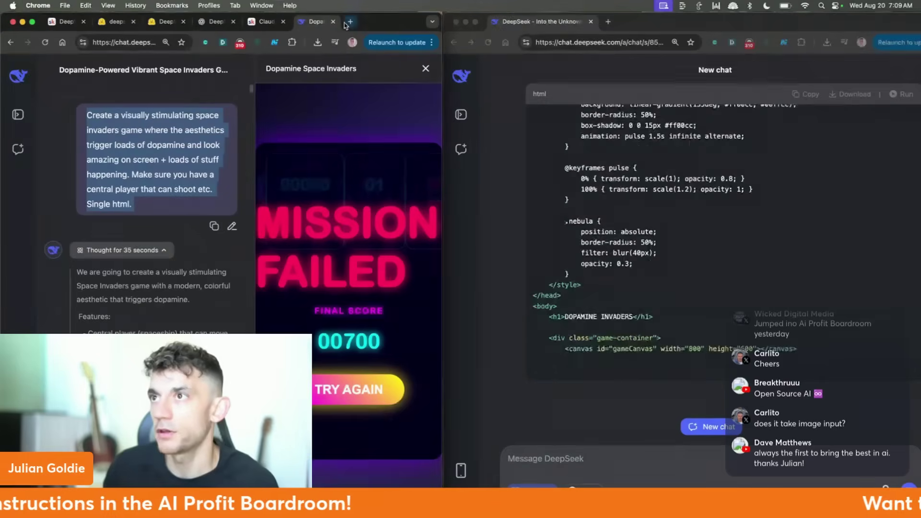
{"action": "left_click", "coordinate": [348, 23]}
{"action": "type", "text": "claude"}
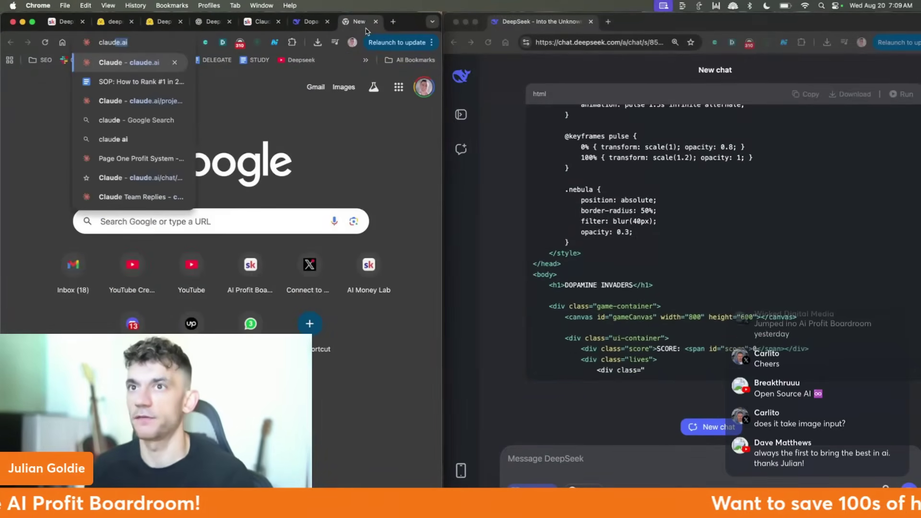
{"action": "key", "text": "Return"}
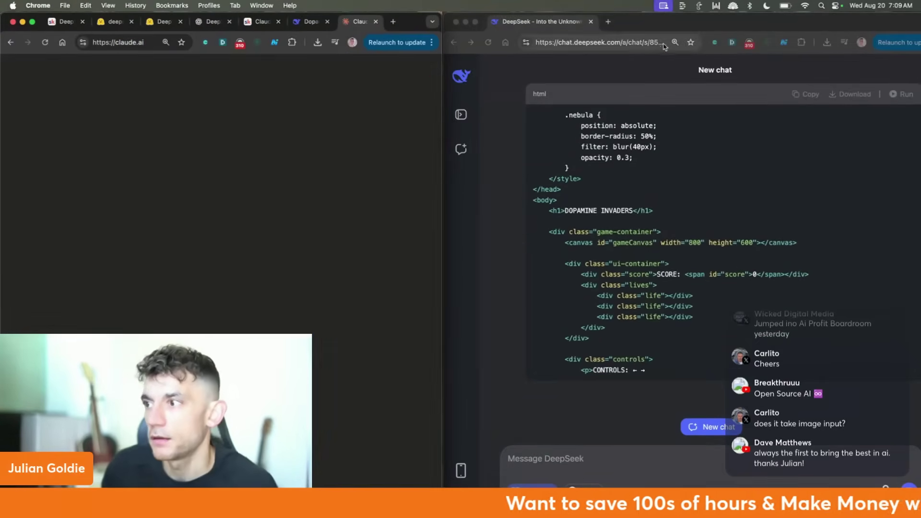
{"action": "left_click", "coordinate": [359, 285]}
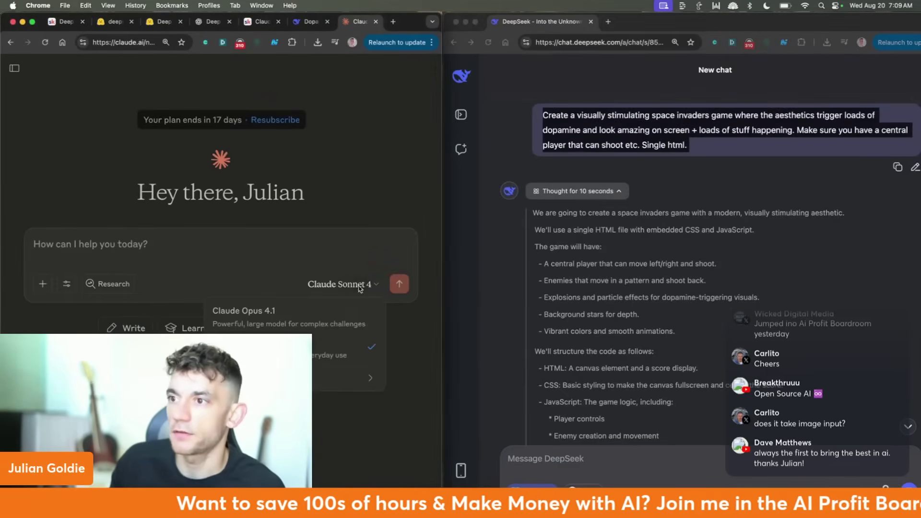
{"action": "left_click", "coordinate": [288, 316]}
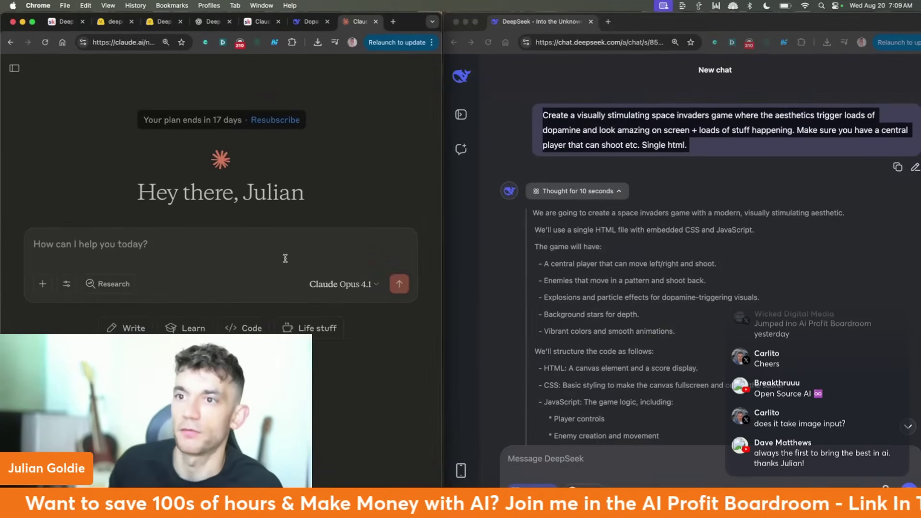
{"action": "key", "text": "super+v"}
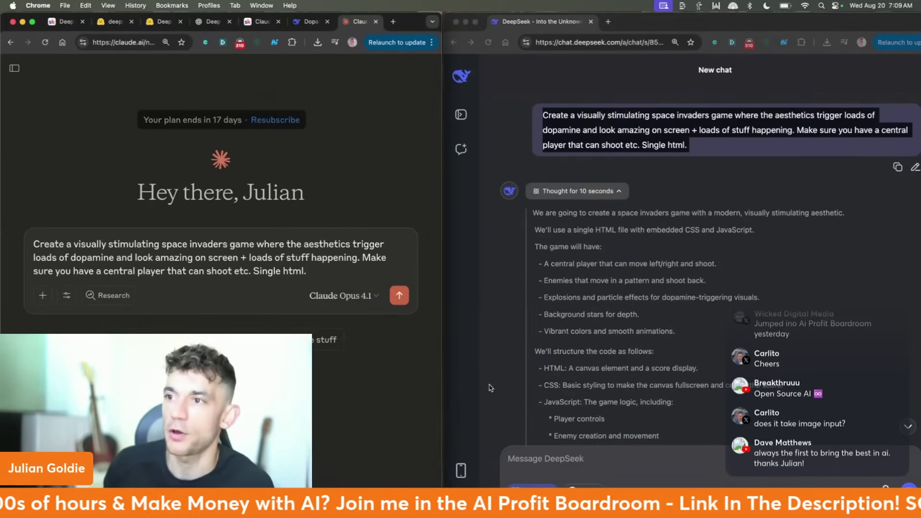
{"action": "left_click", "coordinate": [400, 295]}
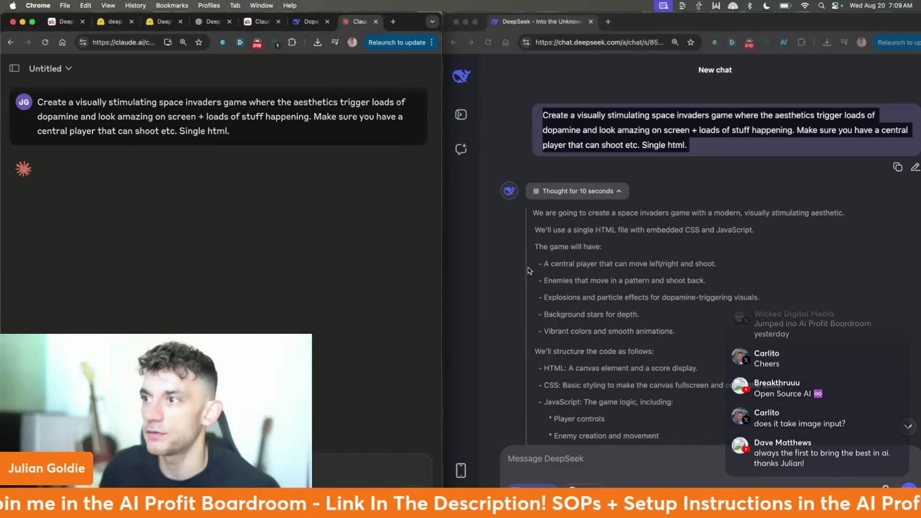
Follow the DeepSeek and Claude code streaming, switching between their windows and tabs.
{"action": "left_click", "coordinate": [475, 273]}
{"action": "scroll", "coordinate": [508, 258], "scroll_direction": "down", "scroll_amount": 5}
{"action": "scroll", "coordinate": [508, 258], "scroll_direction": "down", "scroll_amount": 10}
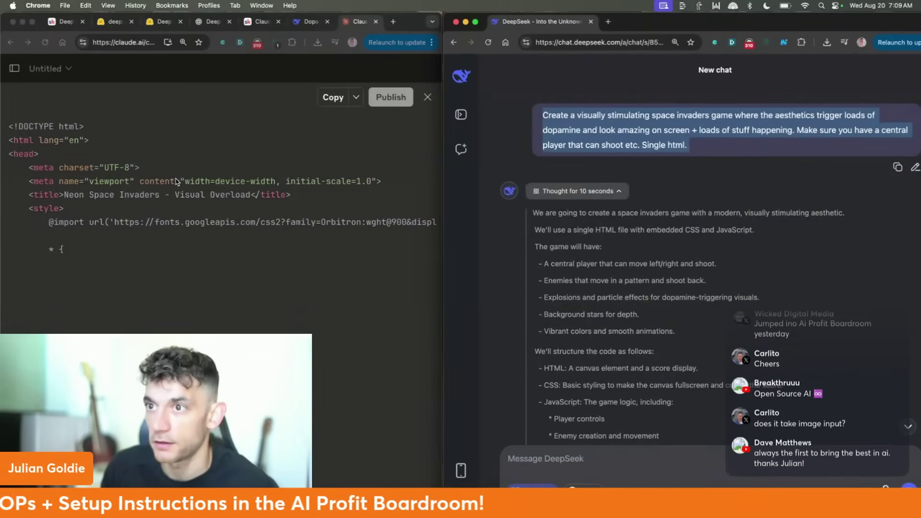
{"action": "scroll", "coordinate": [553, 291], "scroll_direction": "down", "scroll_amount": 15}
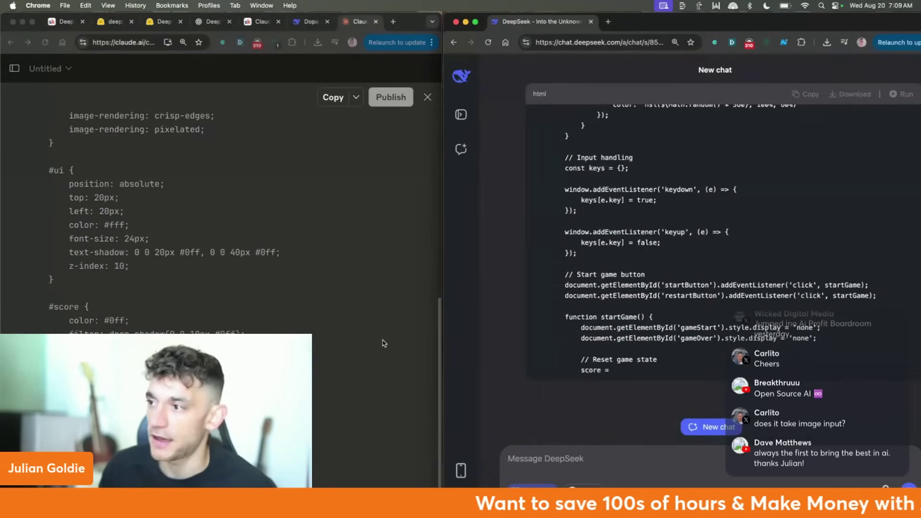
{"action": "left_click", "coordinate": [323, 220]}
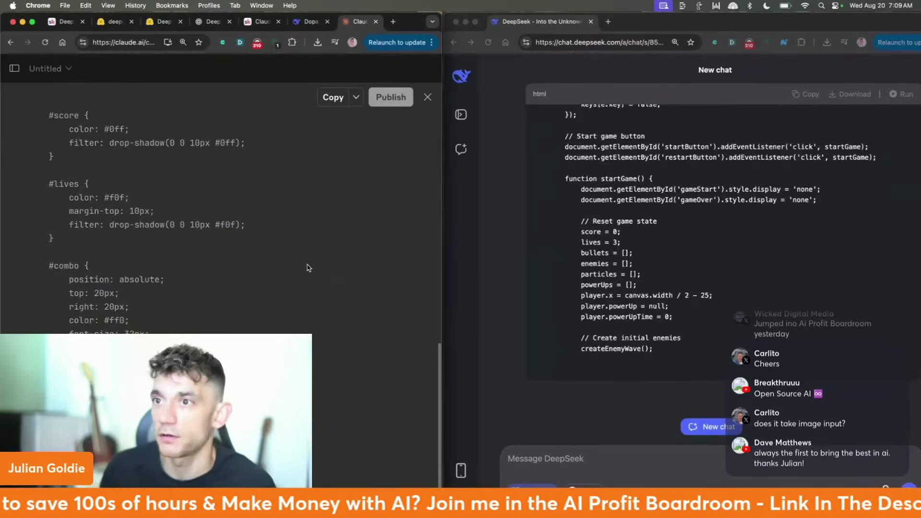
{"action": "left_click", "coordinate": [628, 344]}
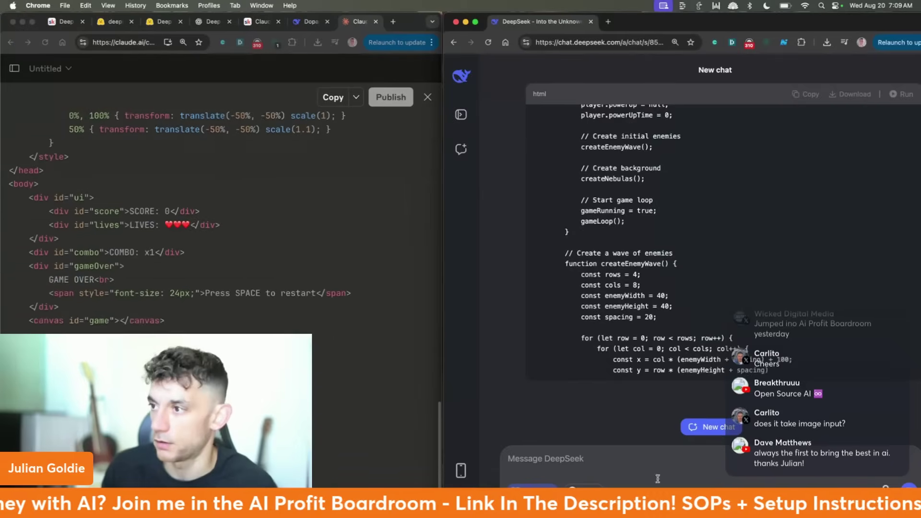
{"action": "left_click", "coordinate": [311, 21]}
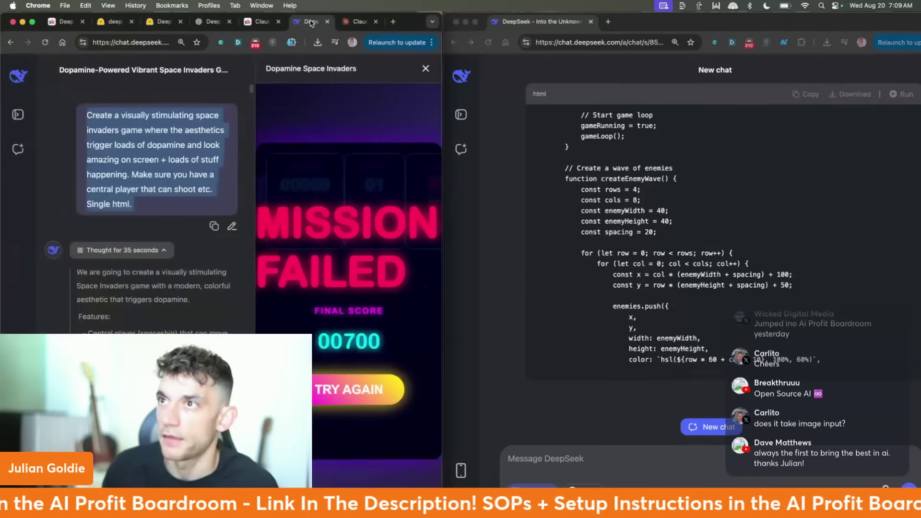
{"action": "left_click", "coordinate": [359, 21]}
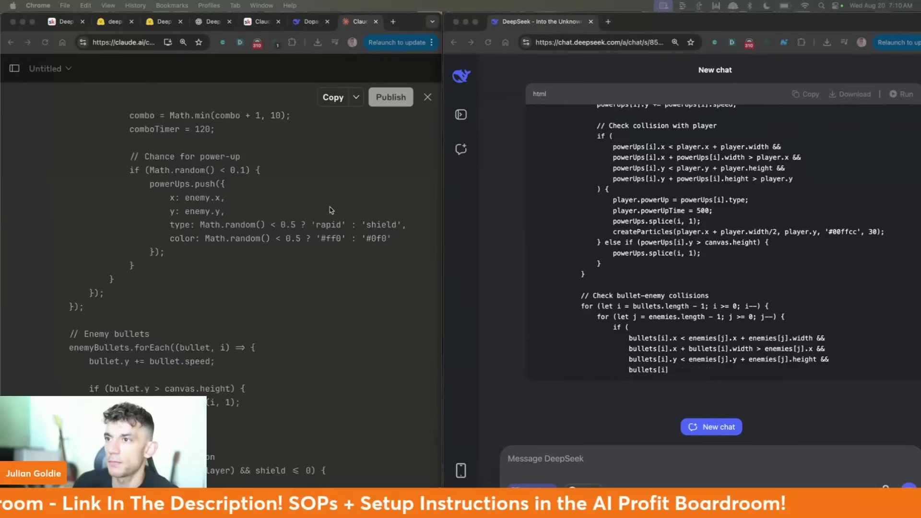
Open the SOPs - The Whole Collection course and view the NoteBookLM and Google Opal lessons.
{"action": "left_click", "coordinate": [65, 22]}
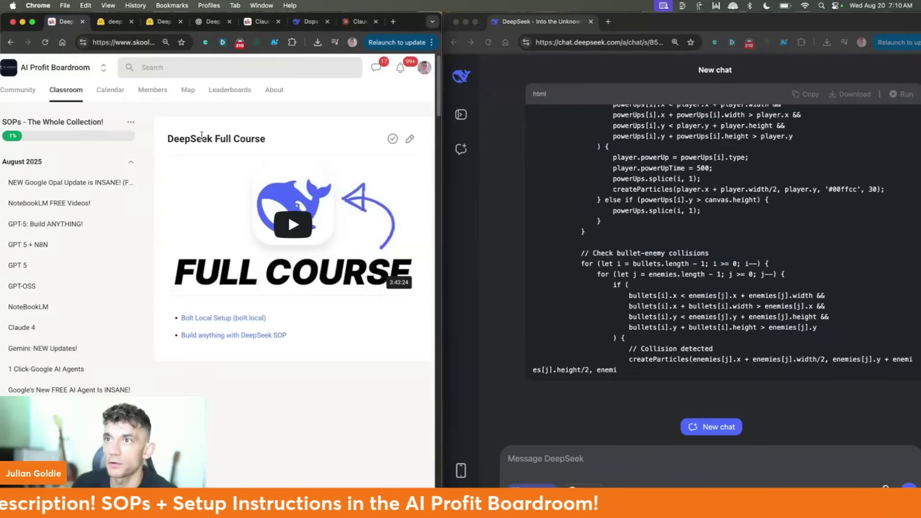
{"action": "left_click", "coordinate": [84, 101]}
{"action": "scroll", "coordinate": [347, 243], "scroll_direction": "down", "scroll_amount": 5}
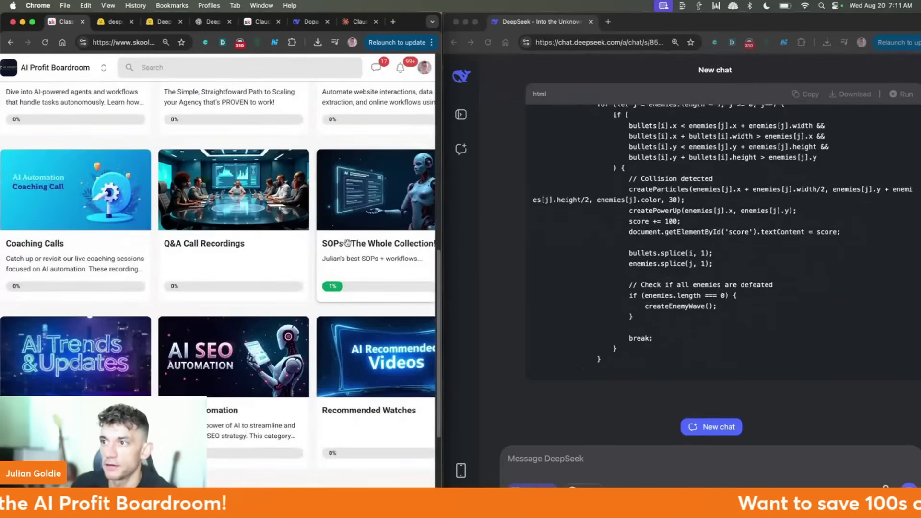
{"action": "left_click", "coordinate": [348, 243]}
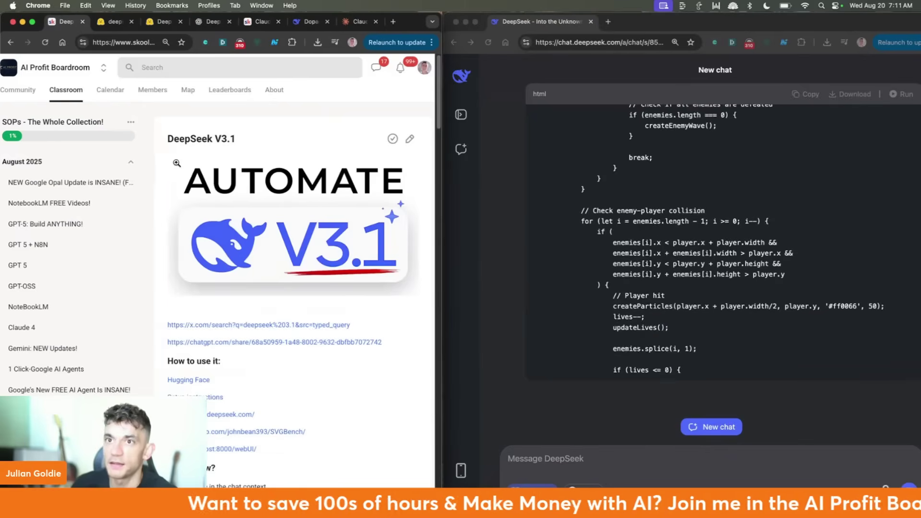
{"action": "scroll", "coordinate": [255, 263], "scroll_direction": "down", "scroll_amount": 15}
{"action": "scroll", "coordinate": [267, 293], "scroll_direction": "up", "scroll_amount": 20}
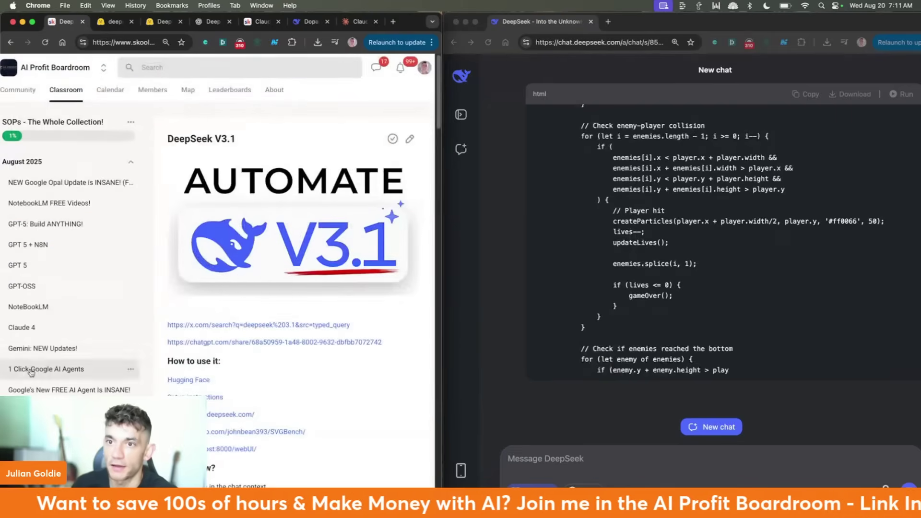
{"action": "left_click", "coordinate": [24, 307]}
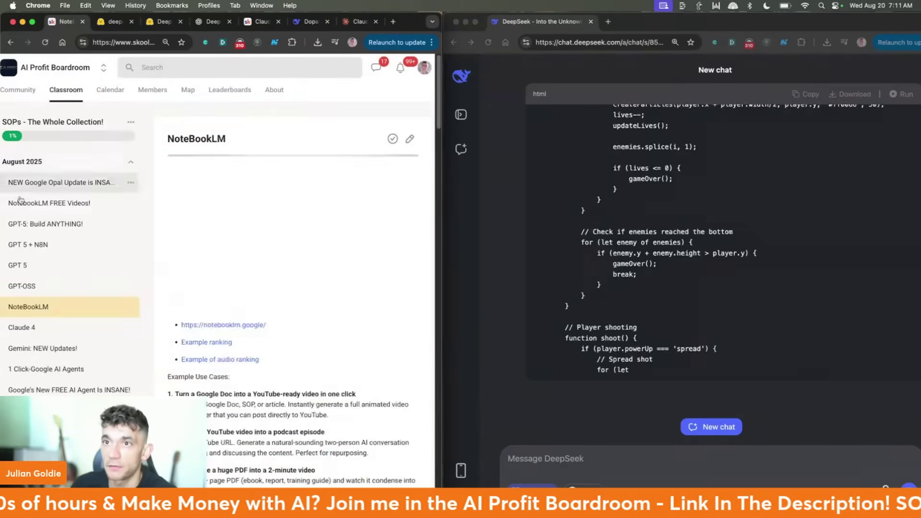
{"action": "left_click", "coordinate": [29, 183]}
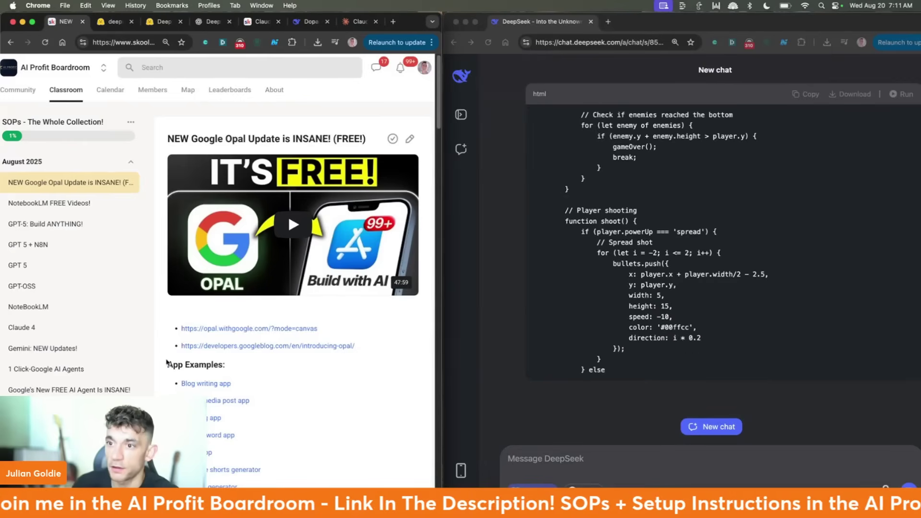
{"action": "scroll", "coordinate": [338, 365], "scroll_direction": "down", "scroll_amount": 10}
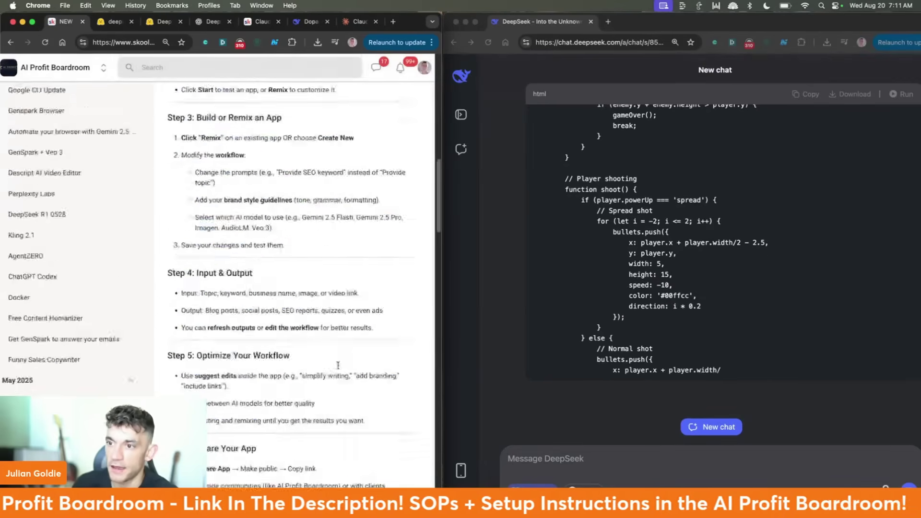
{"action": "scroll", "coordinate": [338, 366], "scroll_direction": "up", "scroll_amount": 10}
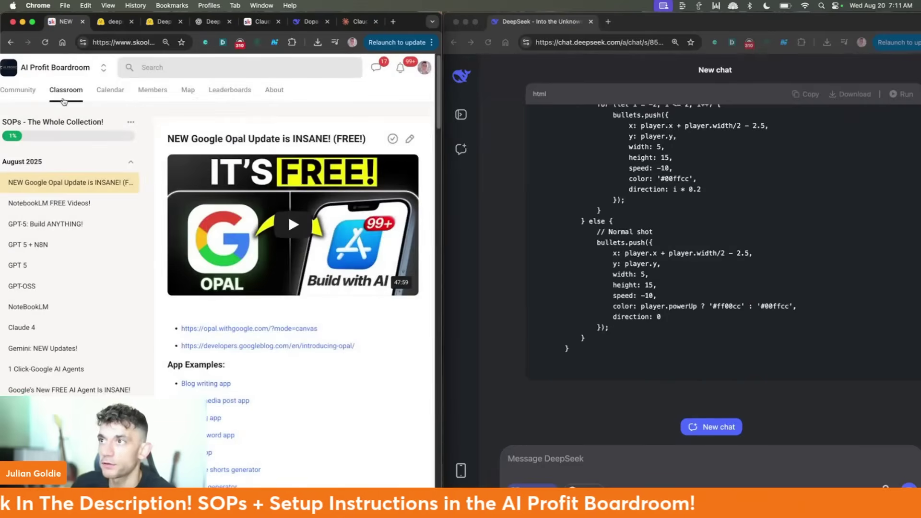
Scroll through the AI Profit Boardroom community feed and the course overview.
{"action": "left_click", "coordinate": [64, 96]}
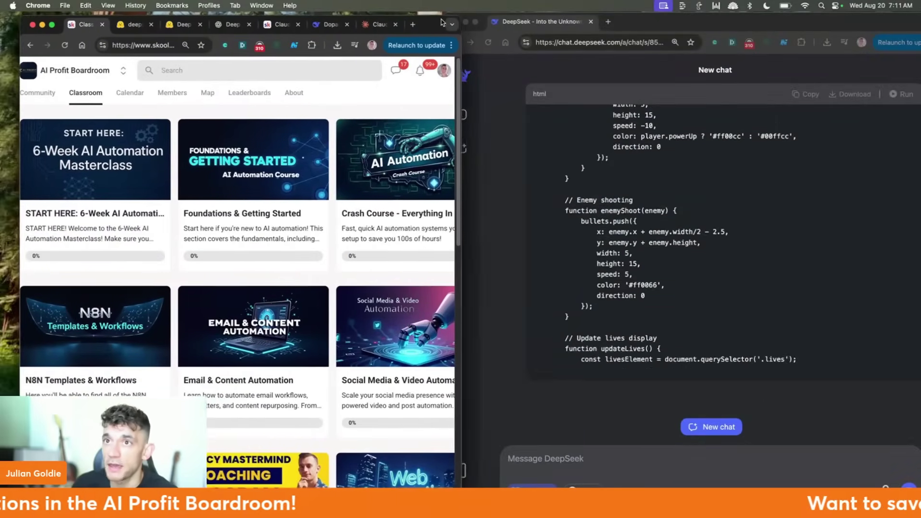
{"action": "left_click", "coordinate": [21, 91]}
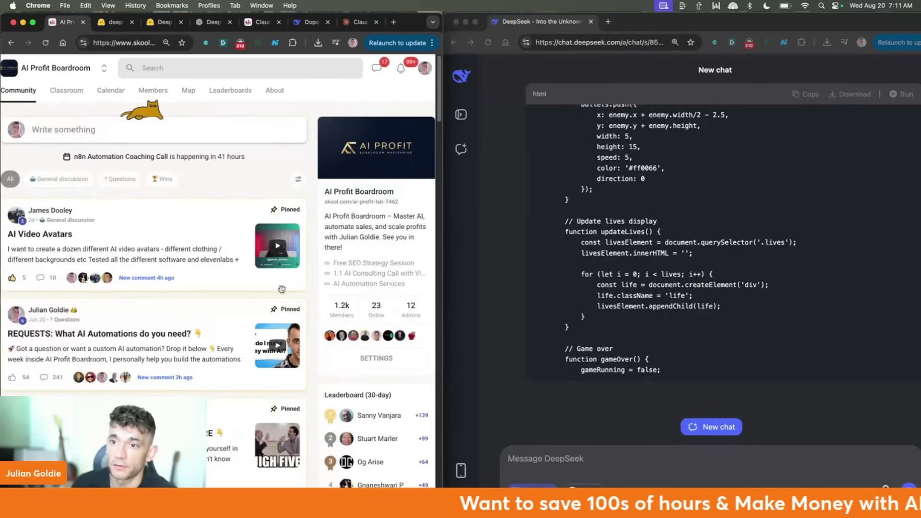
{"action": "scroll", "coordinate": [281, 289], "scroll_direction": "down", "scroll_amount": 15}
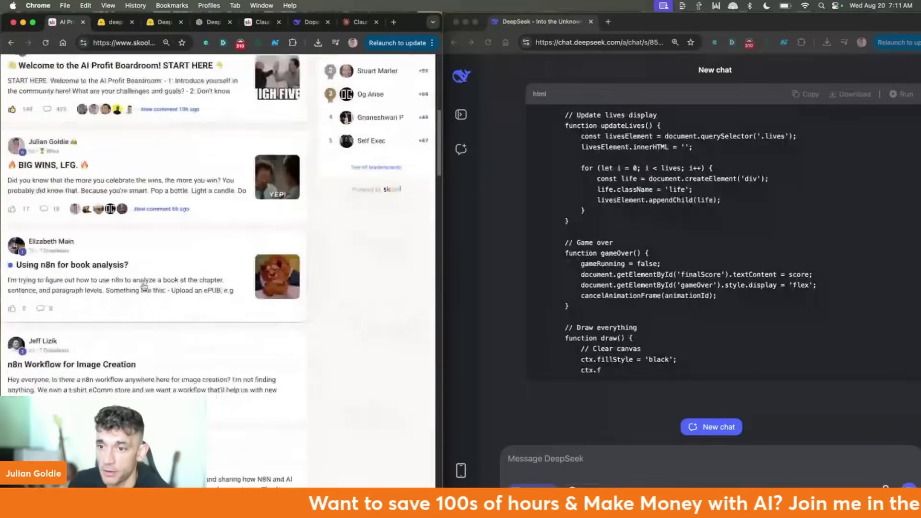
{"action": "scroll", "coordinate": [157, 275], "scroll_direction": "up", "scroll_amount": 15}
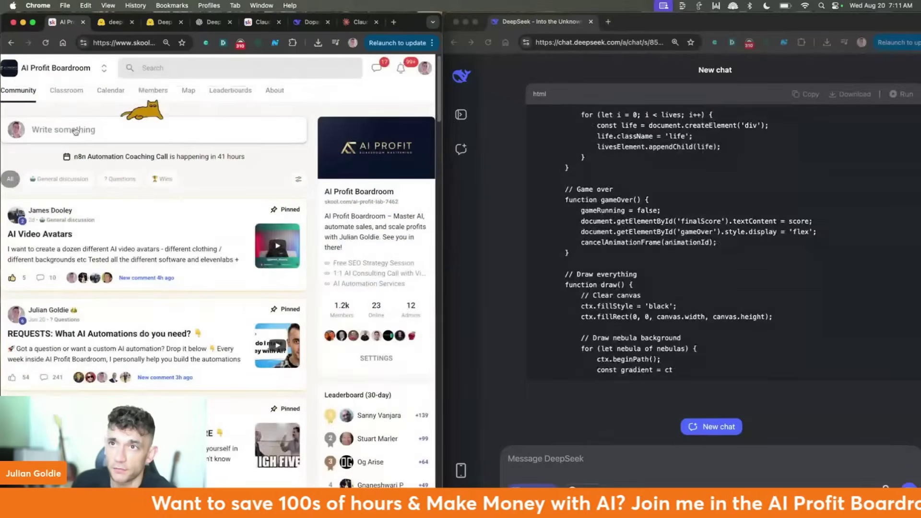
{"action": "scroll", "coordinate": [238, 245], "scroll_direction": "down", "scroll_amount": 8}
{"action": "scroll", "coordinate": [238, 245], "scroll_direction": "up", "scroll_amount": 10}
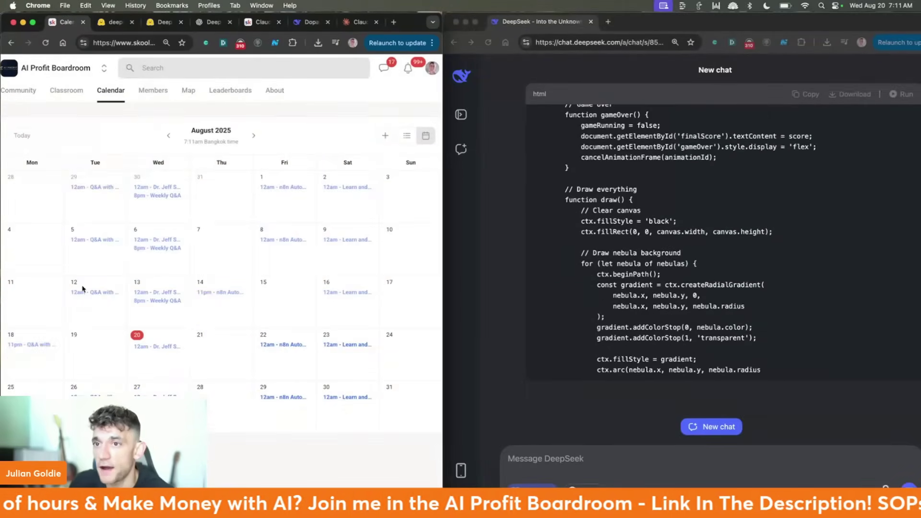
{"action": "left_click", "coordinate": [64, 95]}
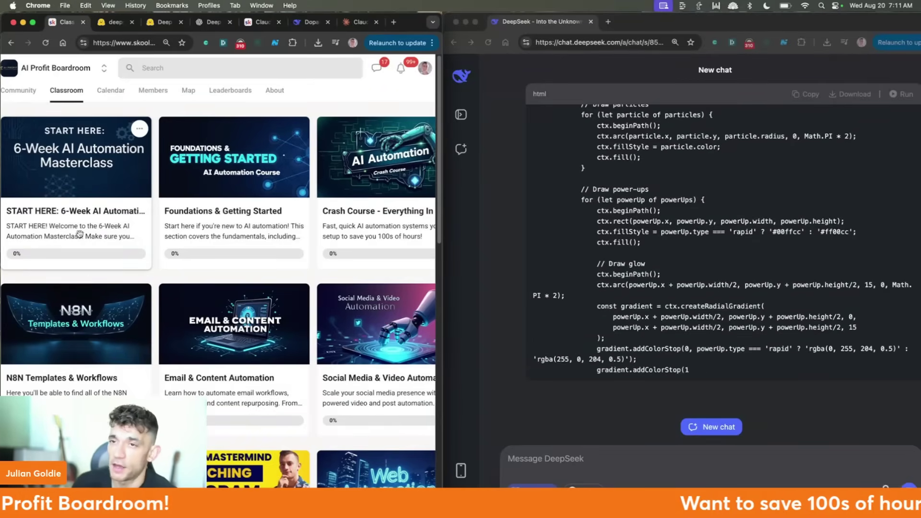
{"action": "scroll", "coordinate": [271, 177], "scroll_direction": "down", "scroll_amount": 10}
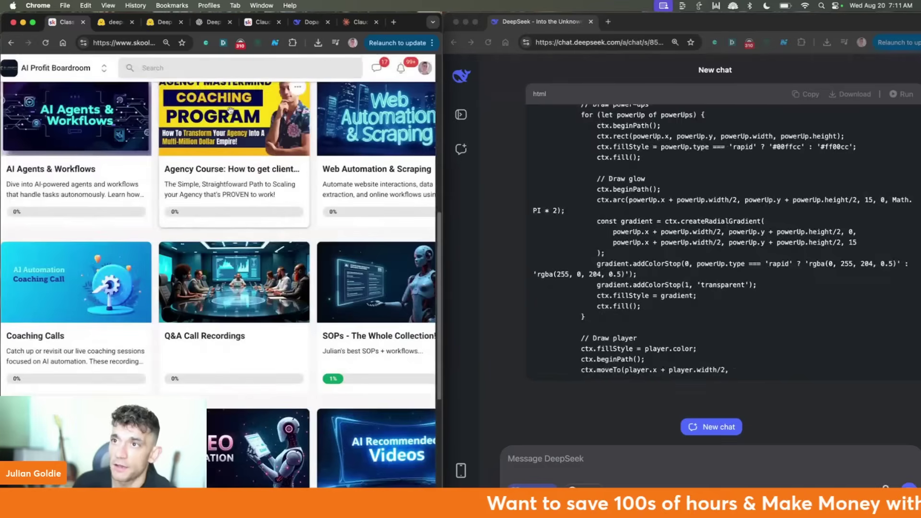
{"action": "scroll", "coordinate": [270, 172], "scroll_direction": "up", "scroll_amount": 2}
{"action": "scroll", "coordinate": [271, 172], "scroll_direction": "up", "scroll_amount": 10}
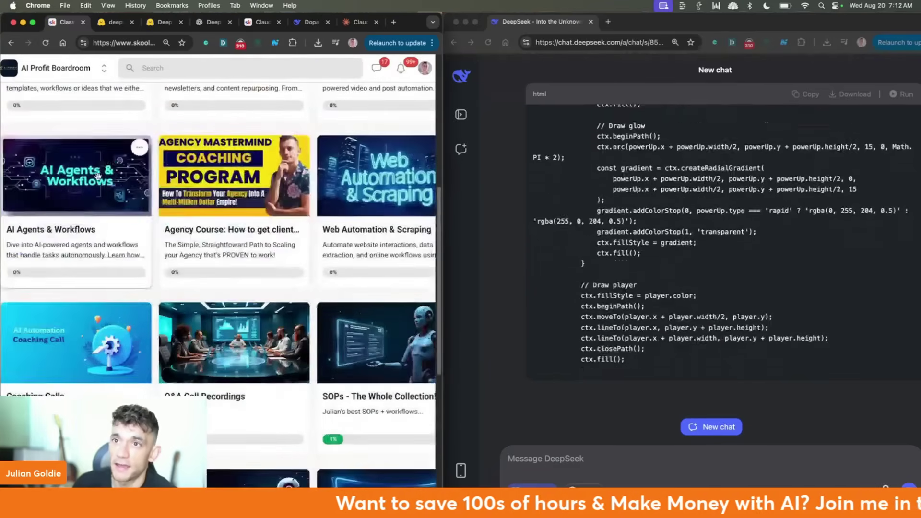
{"action": "scroll", "coordinate": [201, 338], "scroll_direction": "down", "scroll_amount": 6}
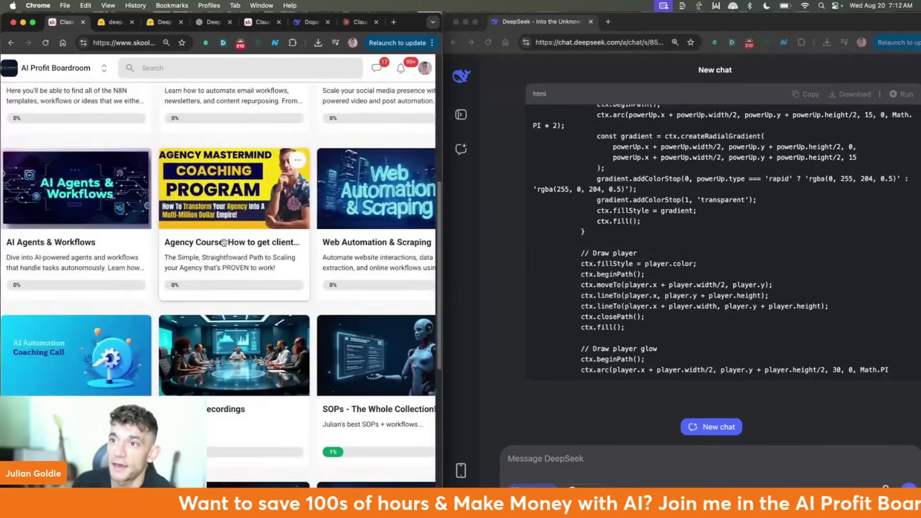
{"action": "scroll", "coordinate": [201, 338], "scroll_direction": "down", "scroll_amount": 5}
{"action": "scroll", "coordinate": [203, 287], "scroll_direction": "up", "scroll_amount": 15}
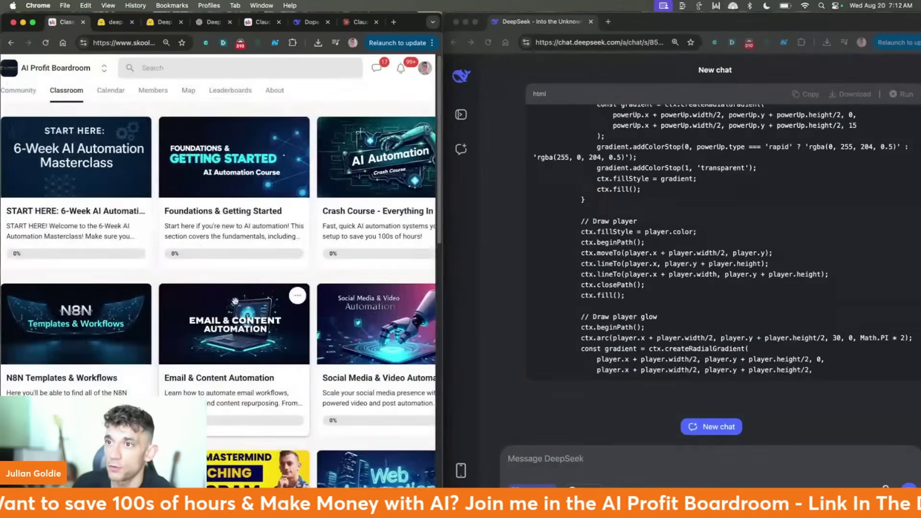
View the August 2025 event calendar and community feed, then return to Claude's preview.
{"action": "left_click", "coordinate": [126, 90]}
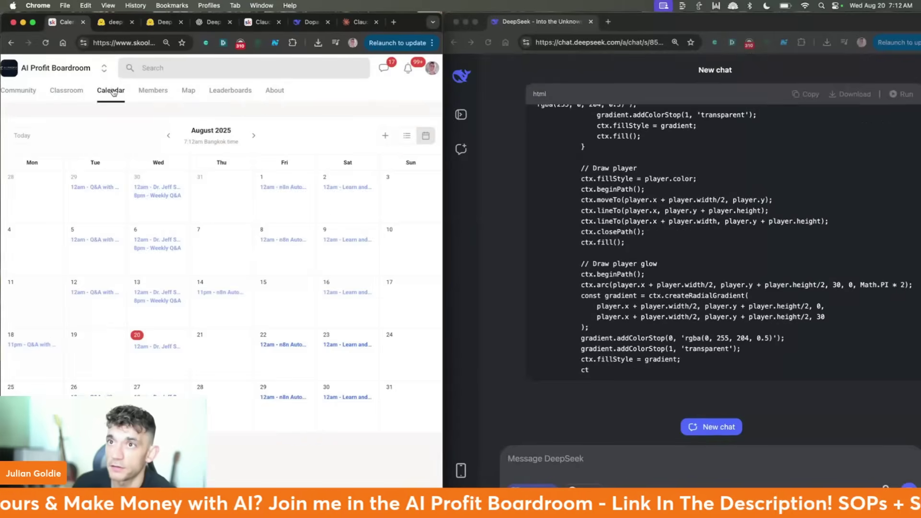
{"action": "left_click", "coordinate": [12, 101]}
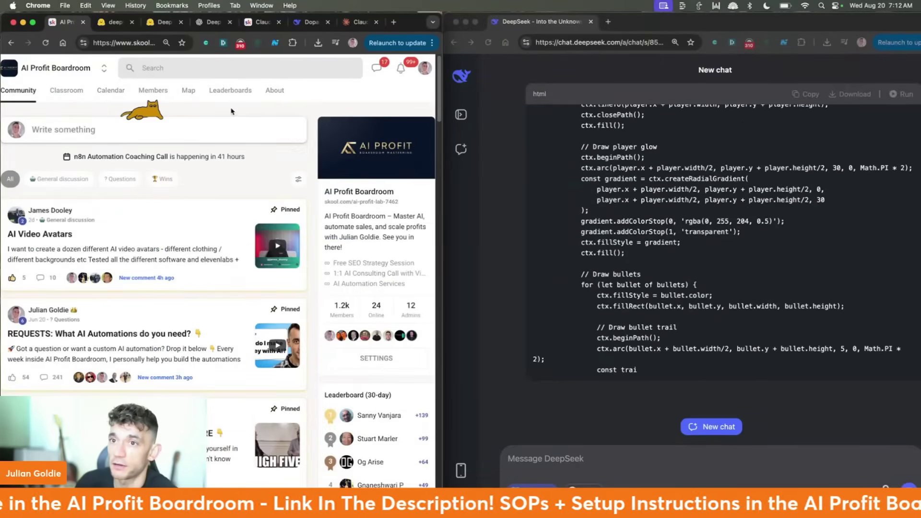
{"action": "left_click", "coordinate": [359, 22]}
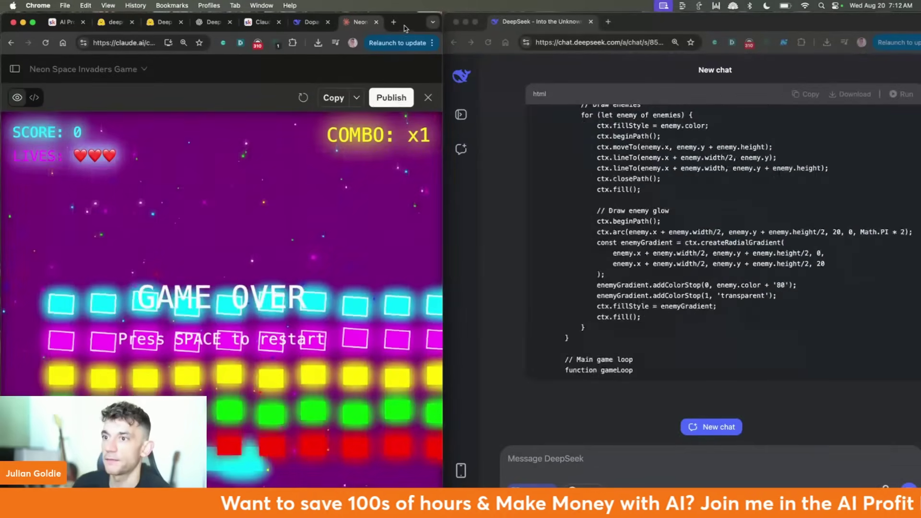
Keep Claude's Game Over preview visible and focus the DeepSeek window with the finished code.
{"action": "double_click", "coordinate": [402, 31]}
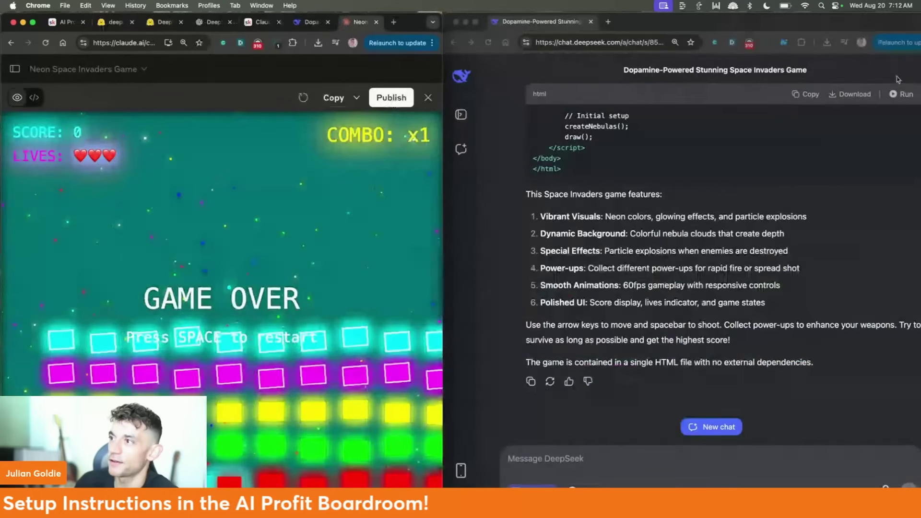
{"action": "left_click", "coordinate": [900, 94]}
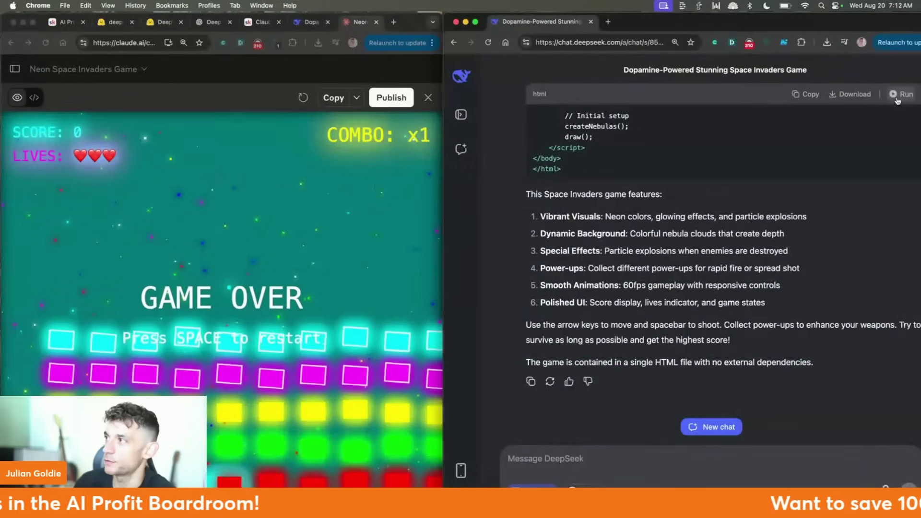
Run the new HTML code and start Dopamine Invaders in the preview at score 0, three lives.
{"action": "left_click", "coordinate": [901, 94]}
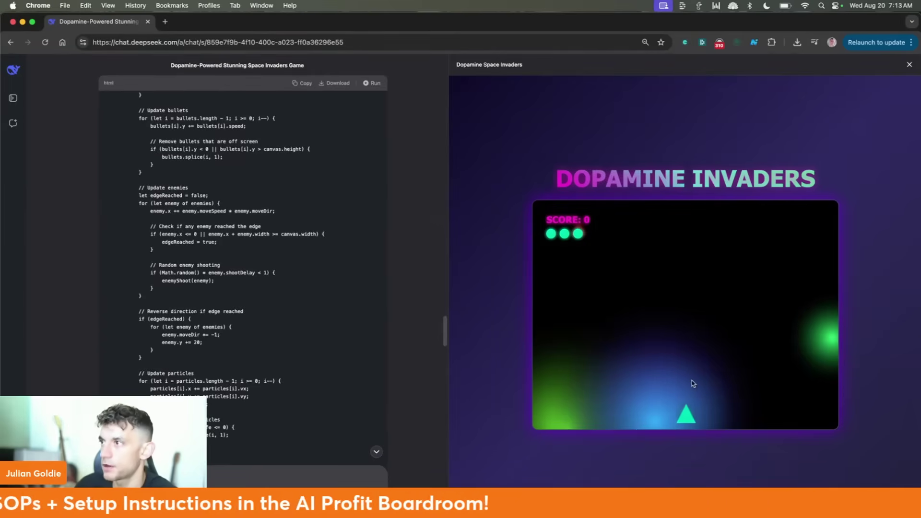
{"action": "scroll", "coordinate": [197, 170], "scroll_direction": "down", "scroll_amount": 10}
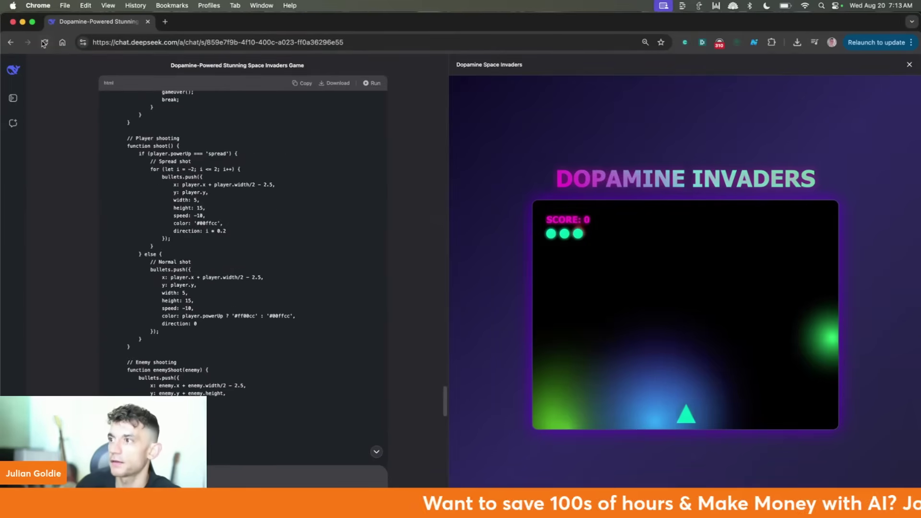
{"action": "scroll", "coordinate": [541, 328], "scroll_direction": "up", "scroll_amount": 2}
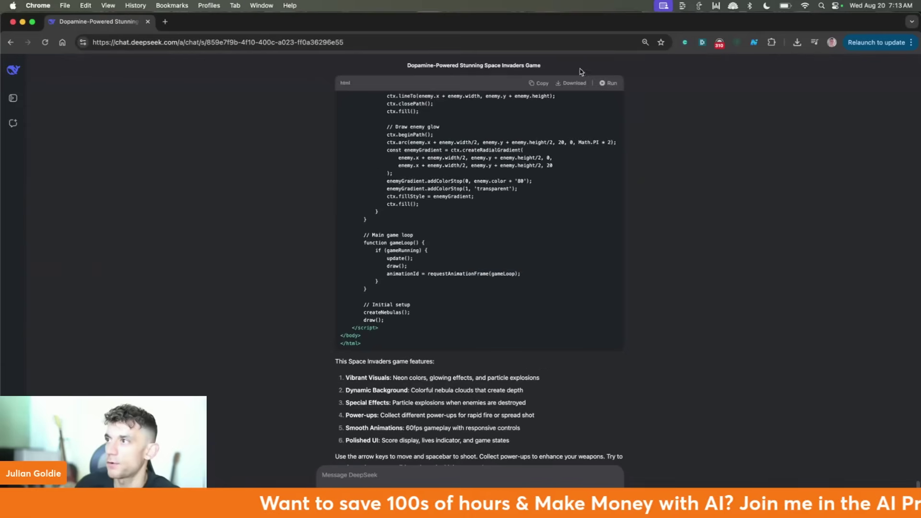
{"action": "left_click", "coordinate": [600, 84]}
{"action": "left_click", "coordinate": [685, 315]}
{"action": "scroll", "coordinate": [191, 192], "scroll_direction": "up", "scroll_amount": 15}
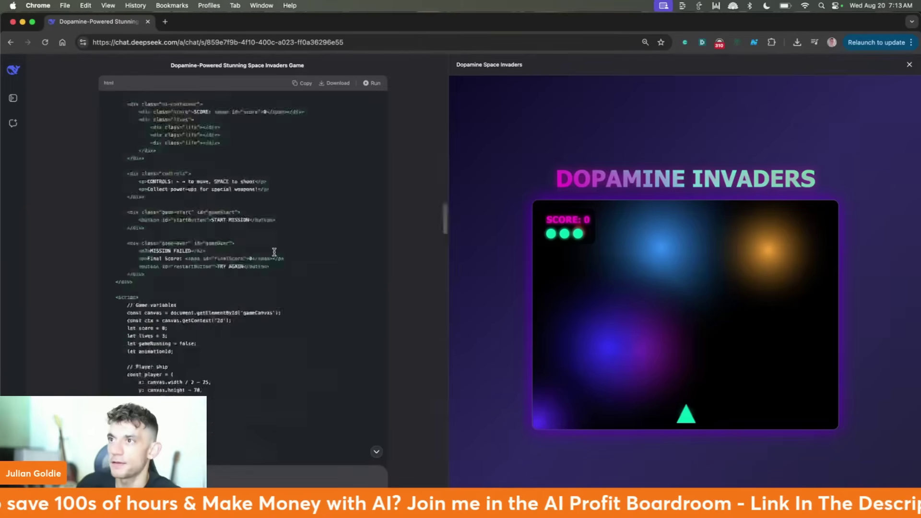
{"action": "triple_click", "coordinate": [157, 120]}
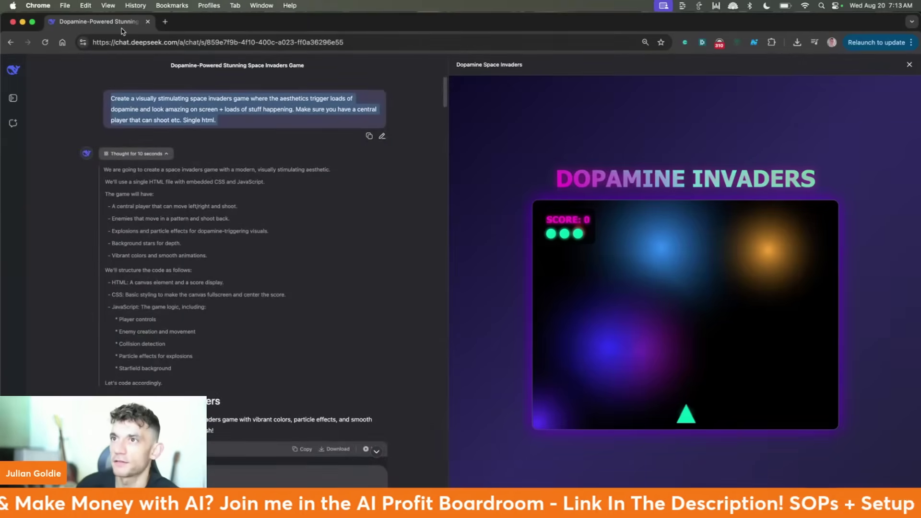